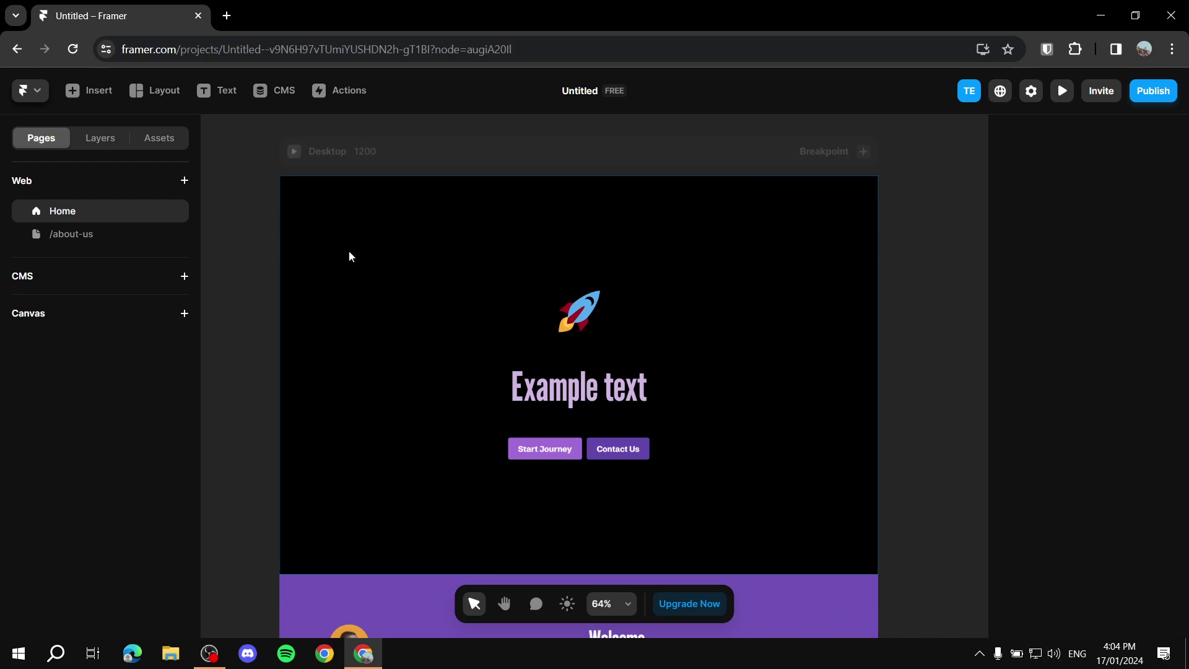
# Look through the Home page's sections from the rocket hero down to the Breathtaking Vistas block
pyautogui.scroll(-3, 737, 350)
pyautogui.scroll(3, 595, 273)
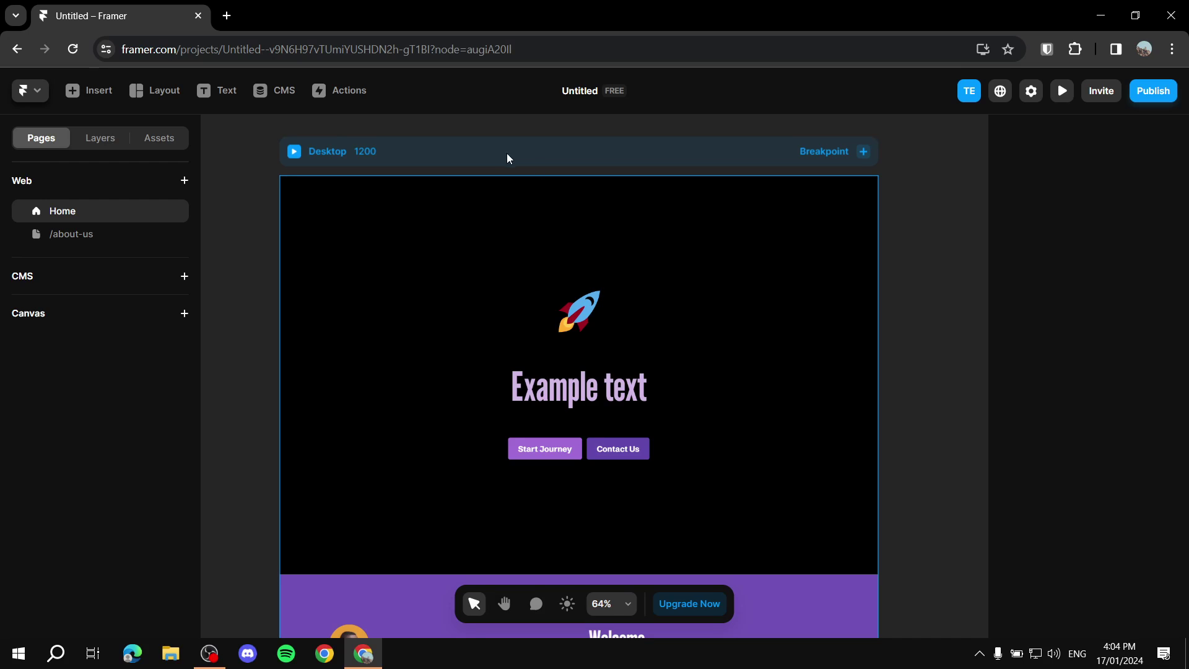
pyautogui.scroll(-3, 726, 350)
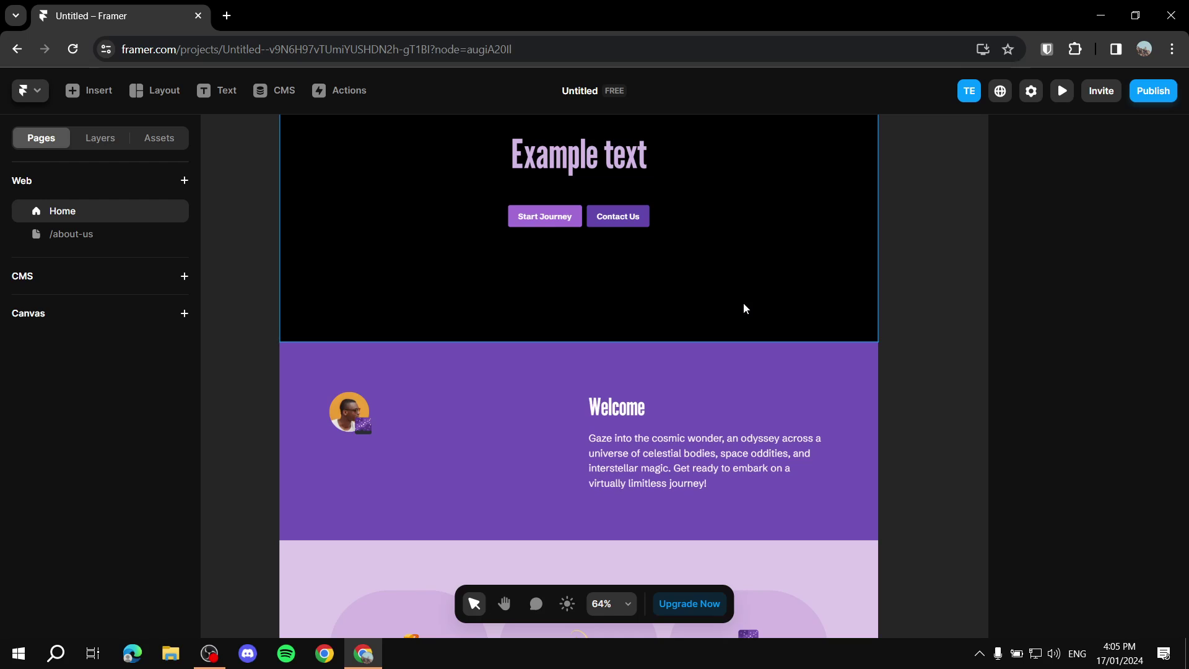
pyautogui.scroll(-3, 745, 316)
pyautogui.scroll(4, 745, 320)
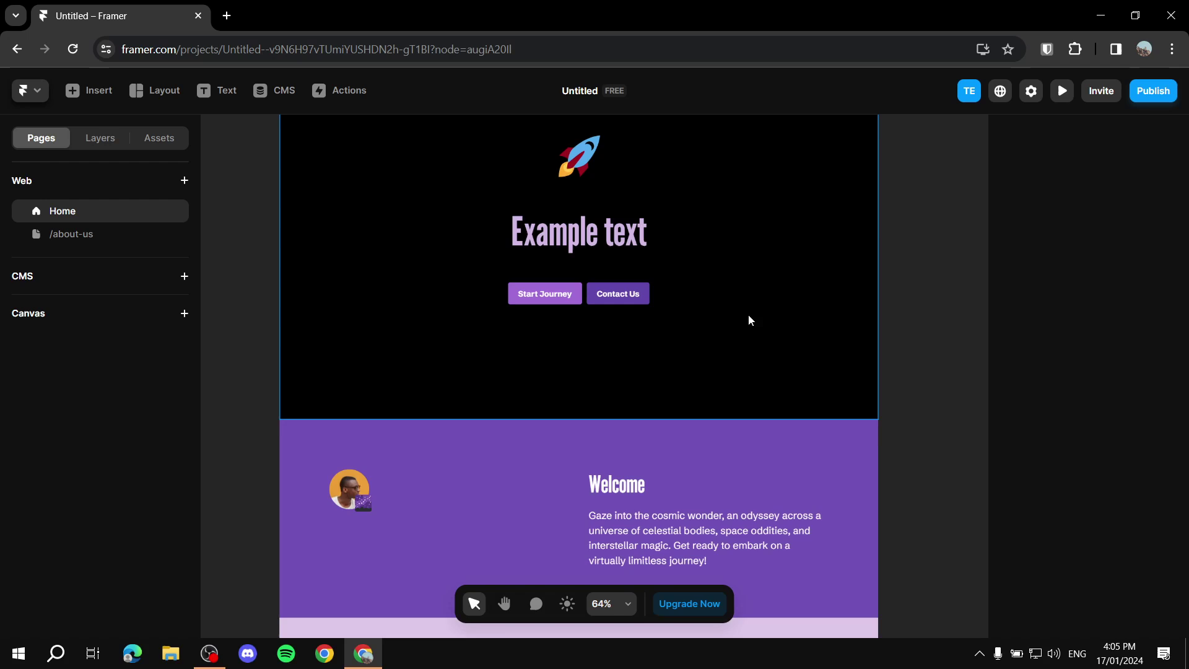
pyautogui.scroll(3, 746, 317)
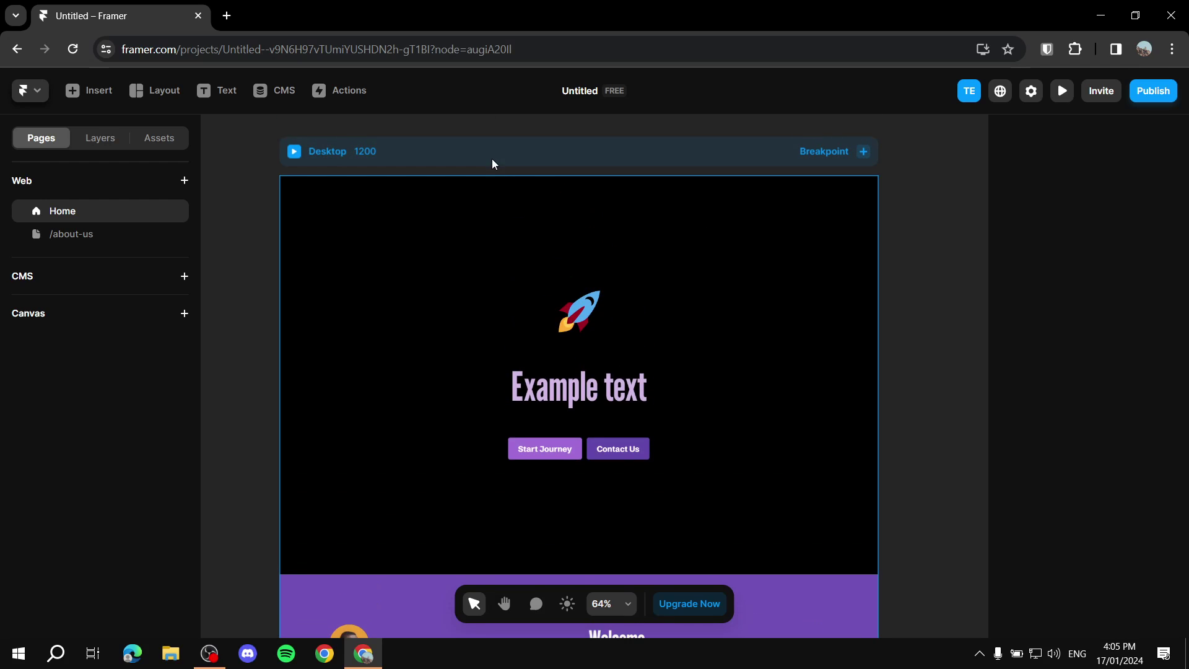
pyautogui.scroll(-10, 582, 386)
pyautogui.scroll(-2, 569, 285)
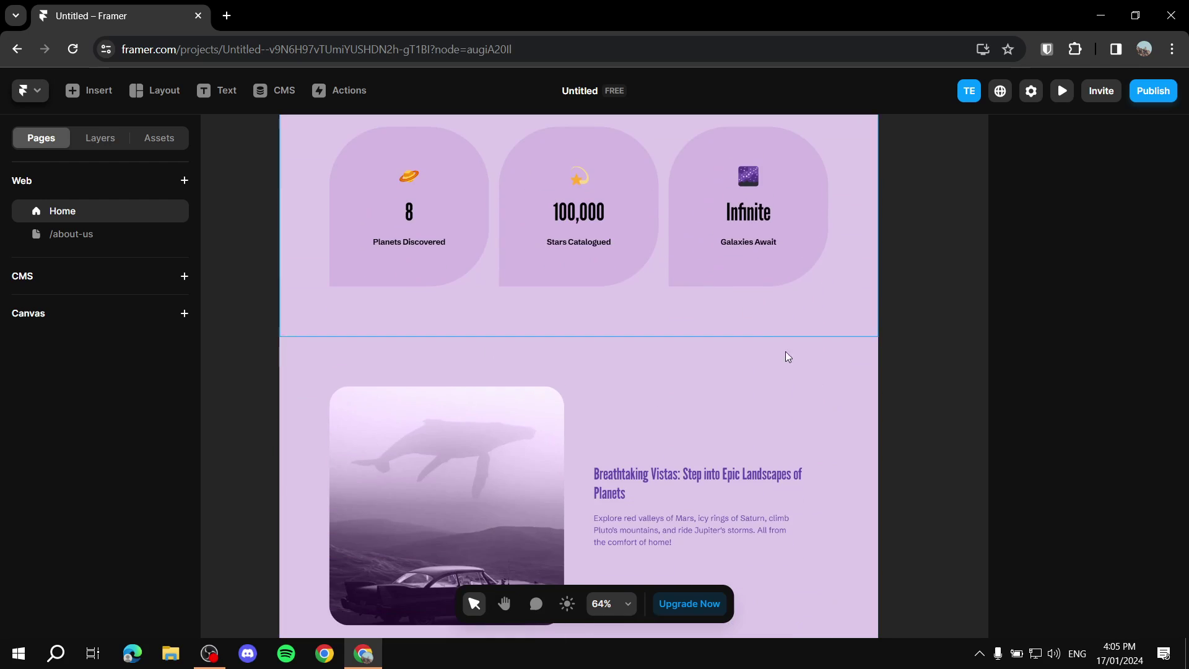
pyautogui.scroll(12, 756, 407)
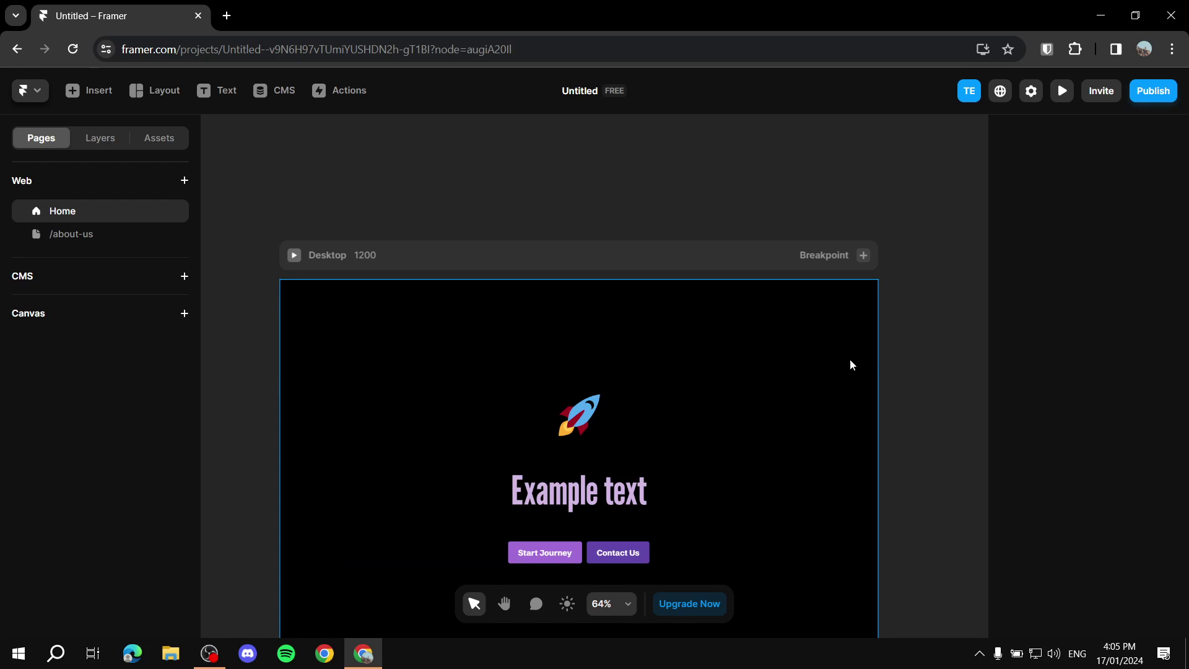
pyautogui.scroll(-4, 746, 234)
pyautogui.scroll(4, 724, 308)
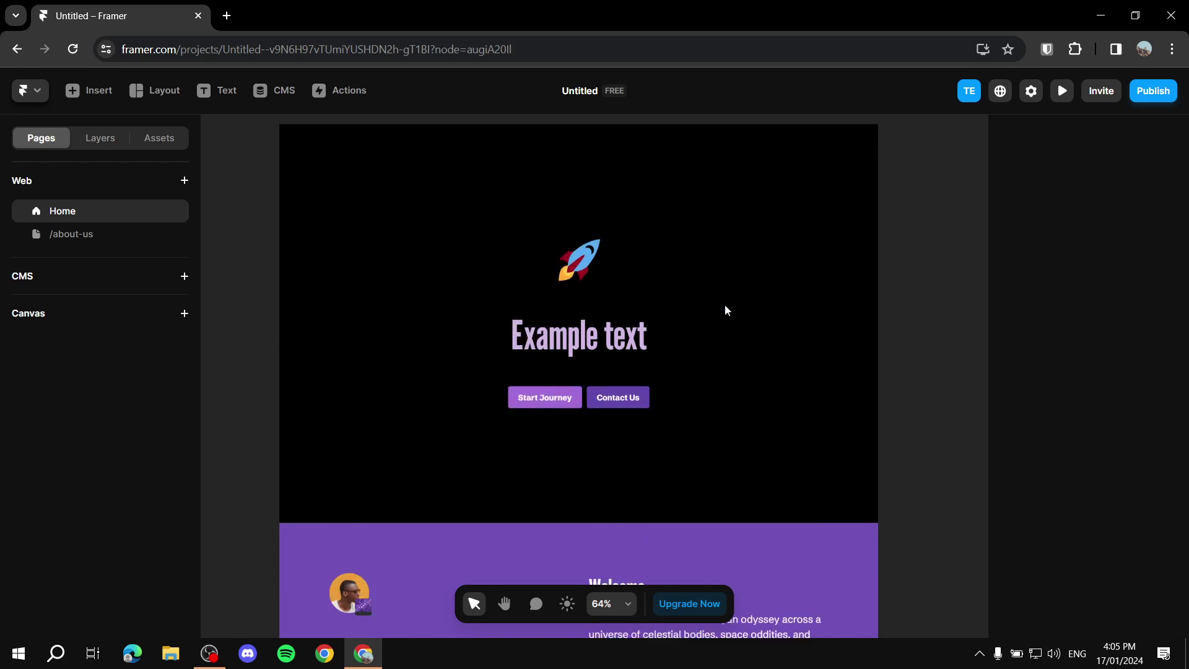
pyautogui.scroll(-3, 867, 371)
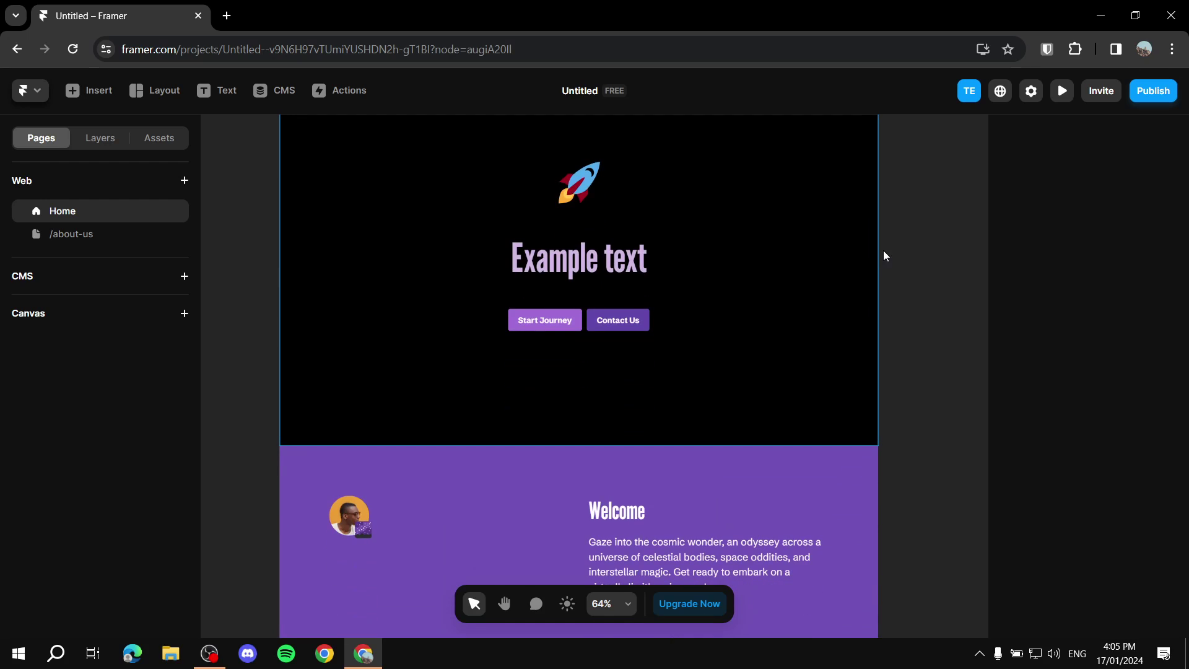
pyautogui.scroll(-7, 884, 251)
pyautogui.scroll(-4, 916, 358)
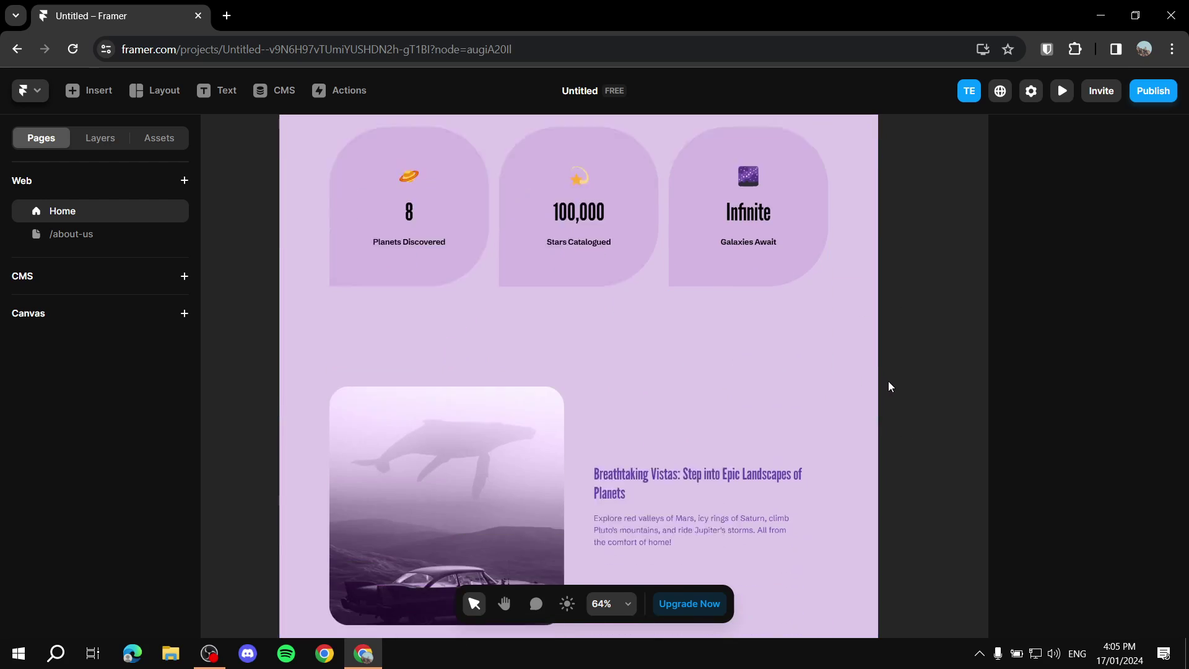
pyautogui.scroll(3, 751, 390)
pyautogui.scroll(1, 828, 348)
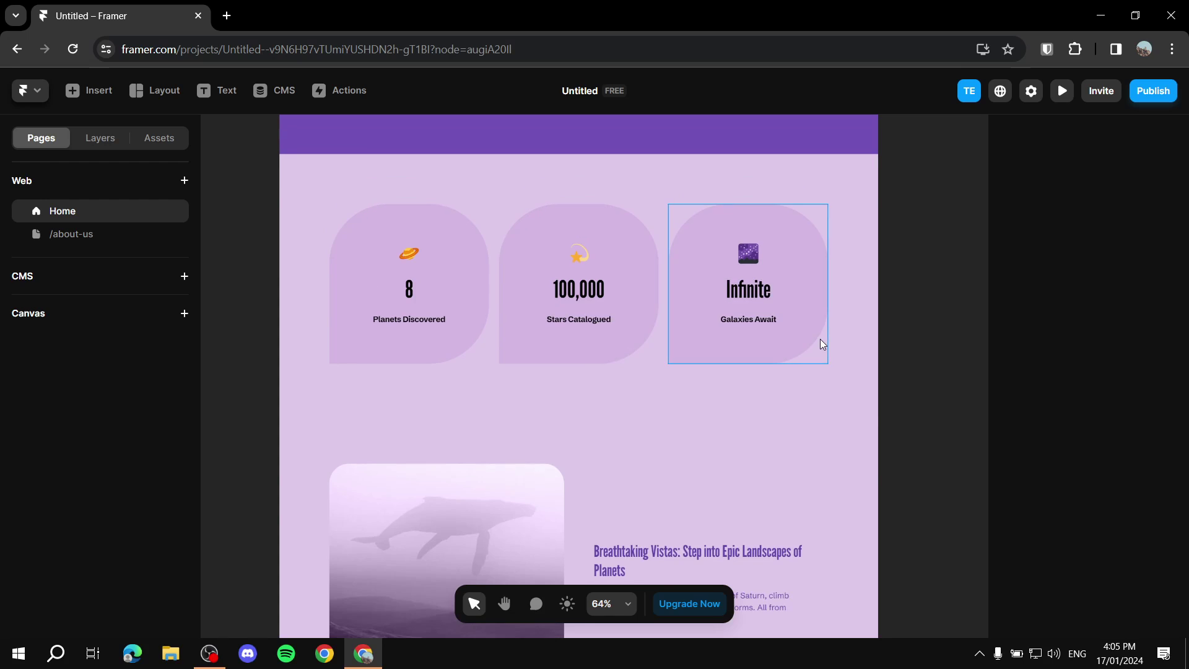
pyautogui.scroll(8, 821, 339)
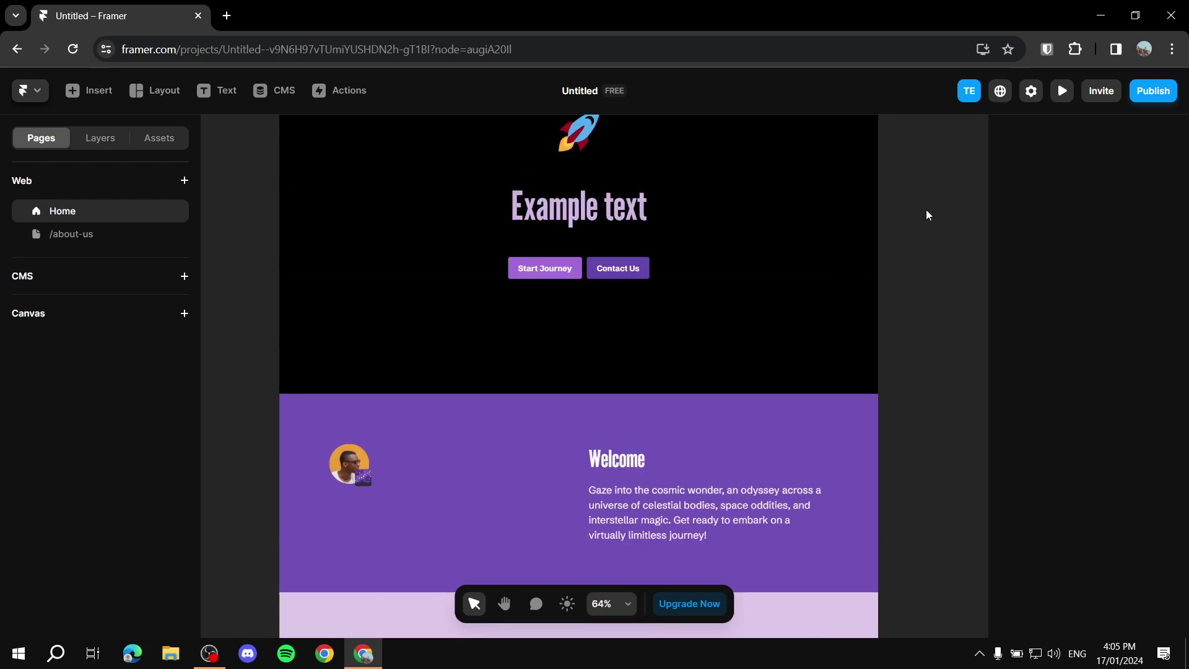
pyautogui.scroll(2, 904, 211)
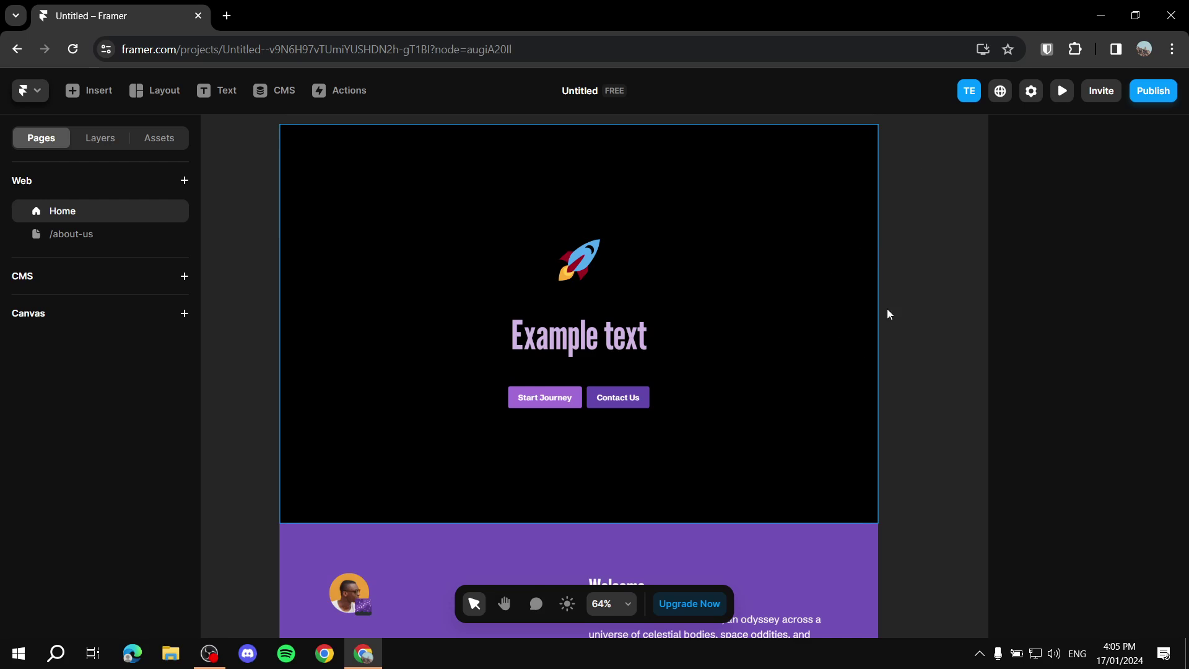
pyautogui.scroll(-4, 887, 314)
pyautogui.scroll(-3, 844, 377)
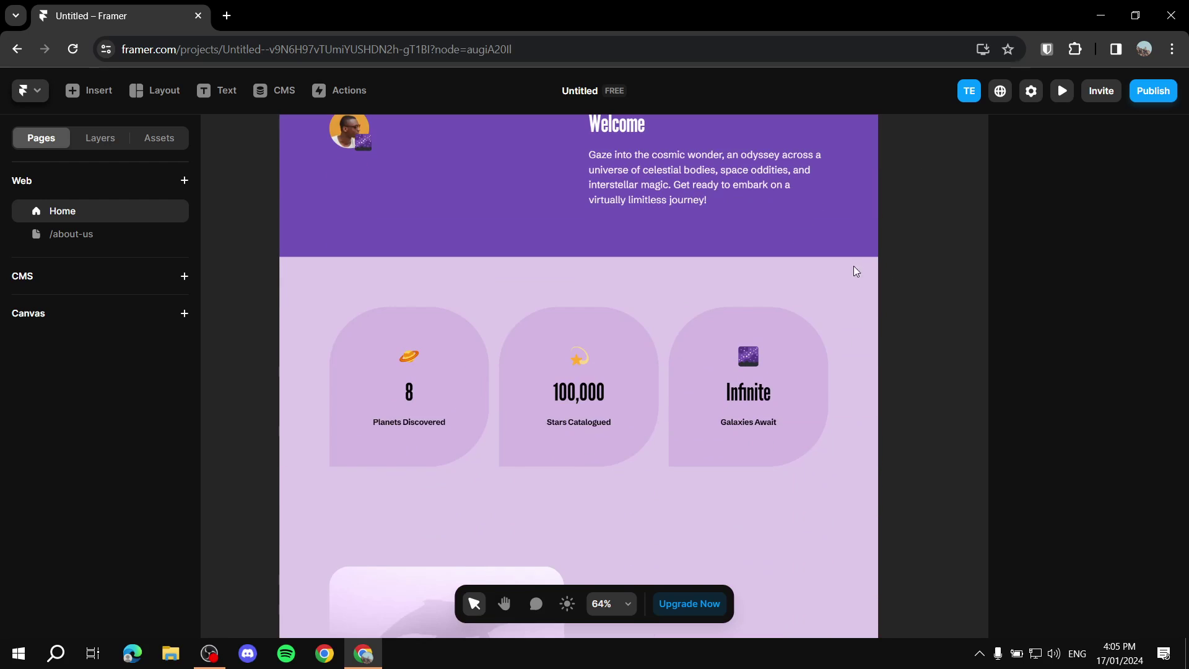
pyautogui.scroll(-3, 880, 247)
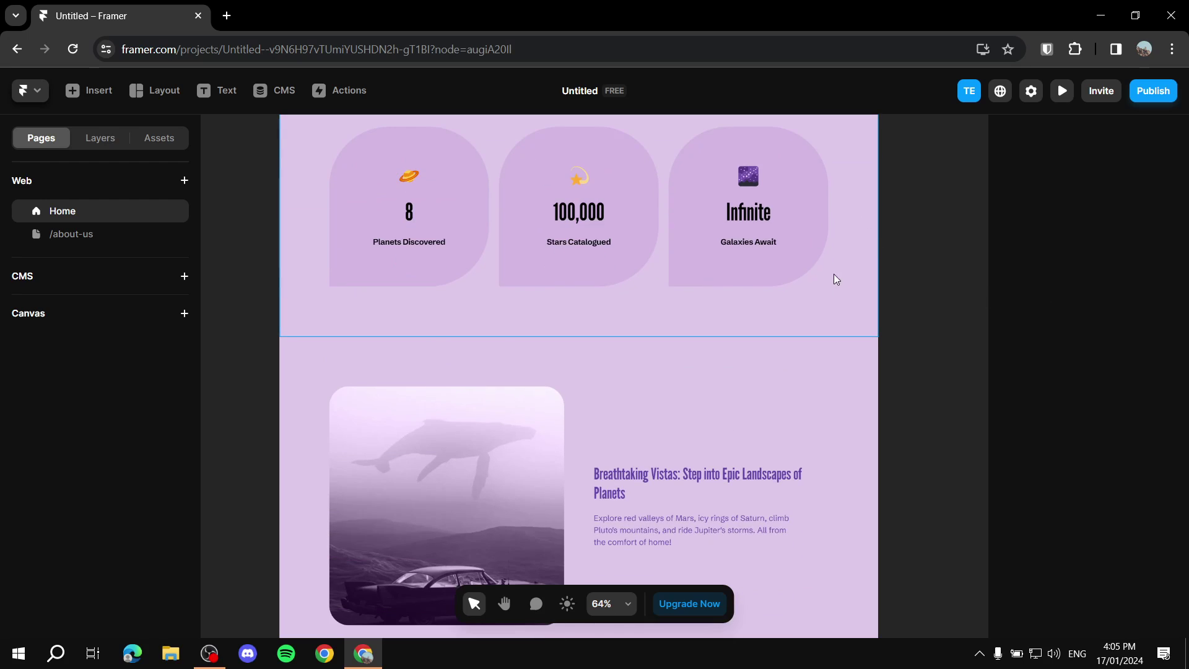
pyautogui.scroll(-3, 722, 321)
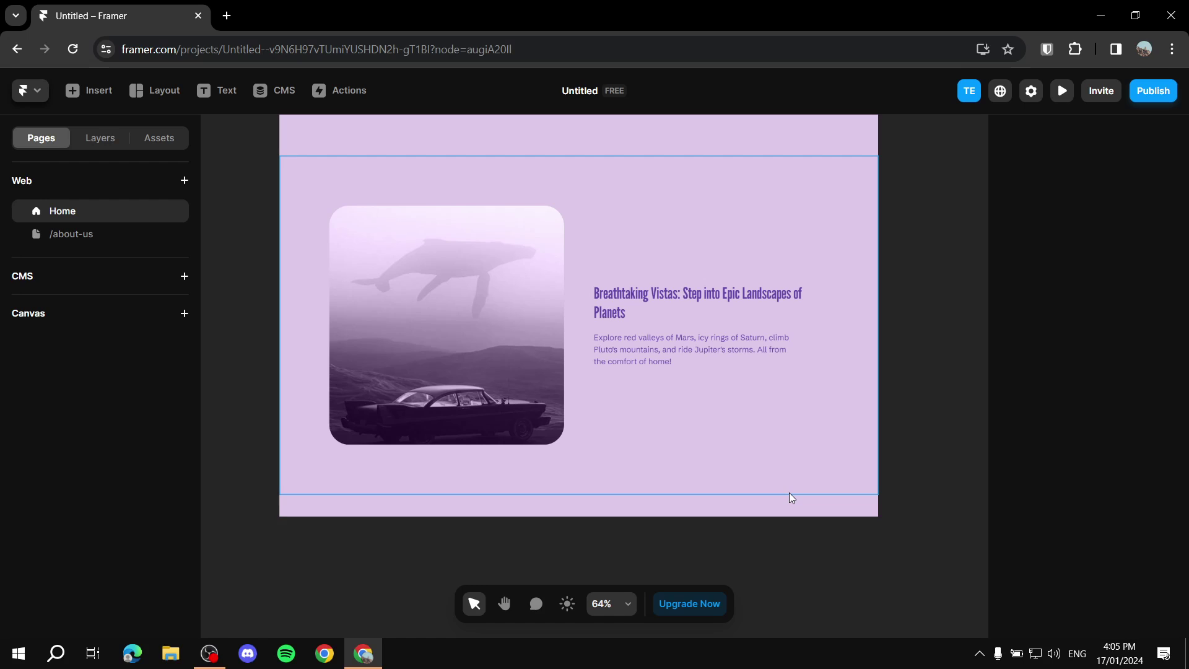
pyautogui.scroll(3, 807, 312)
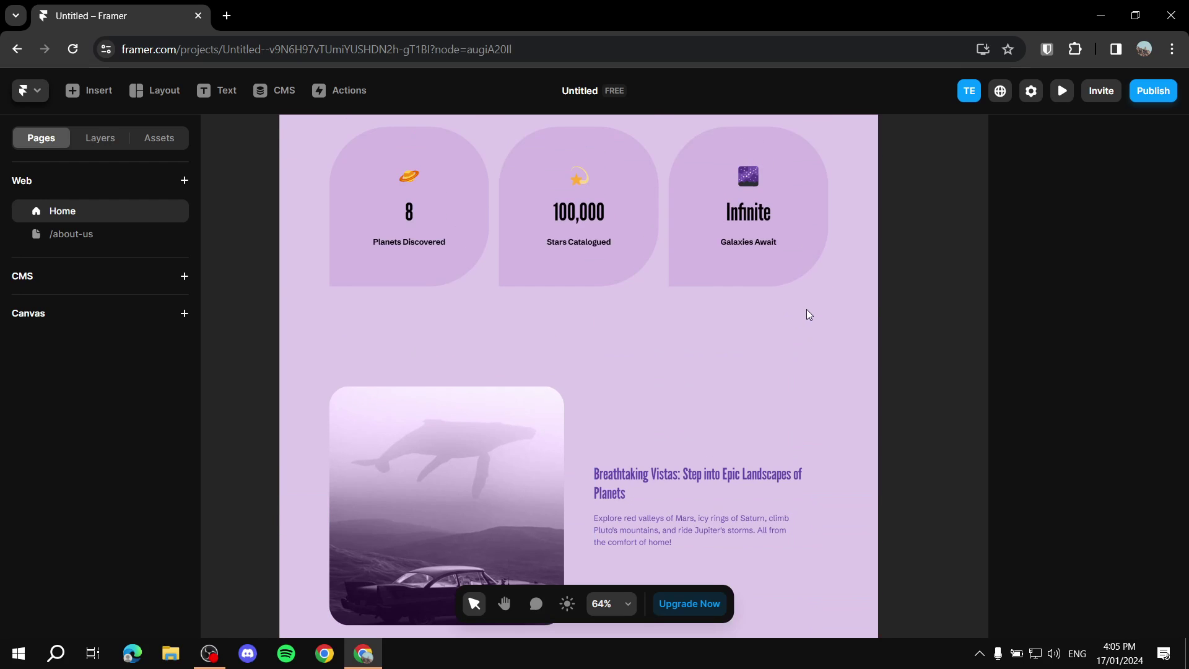
pyautogui.scroll(10, 806, 310)
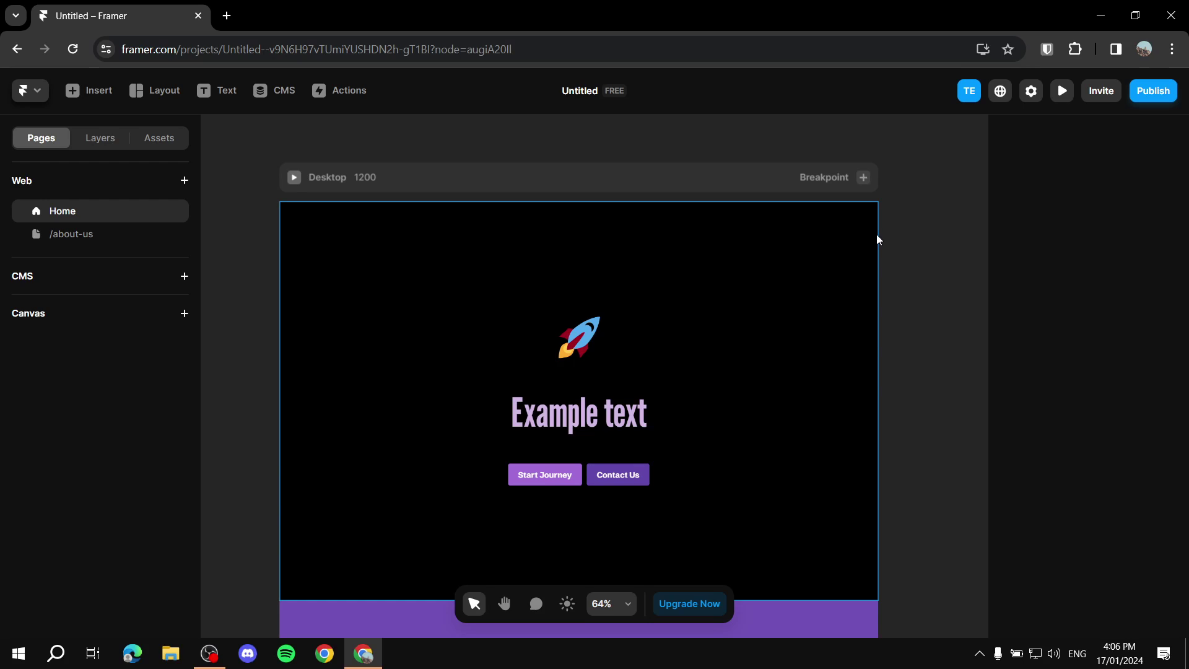
pyautogui.click(825, 240)
pyautogui.click(626, 352)
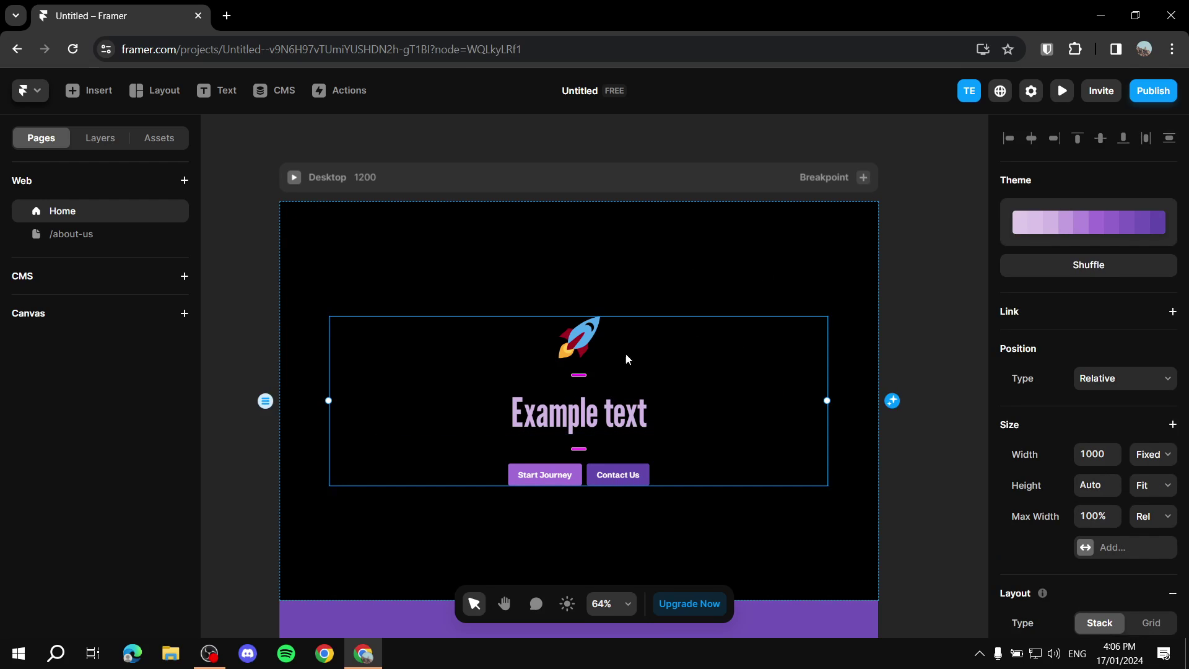
pyautogui.click(588, 345)
pyautogui.press('Tab')
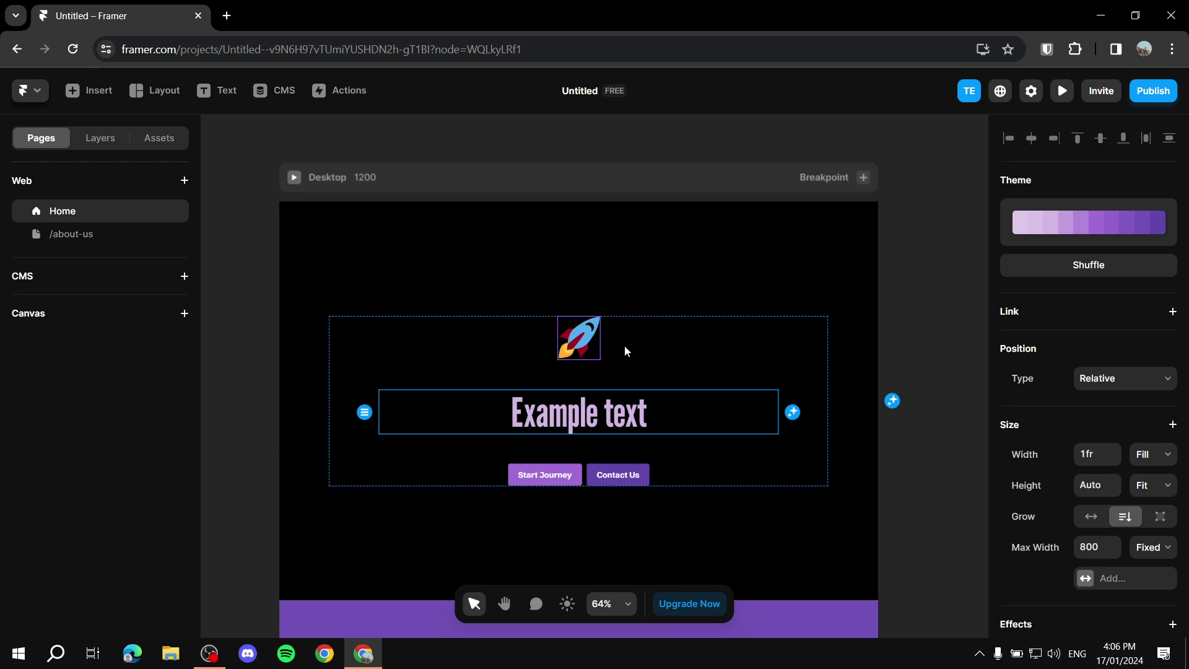
pyautogui.click(706, 379)
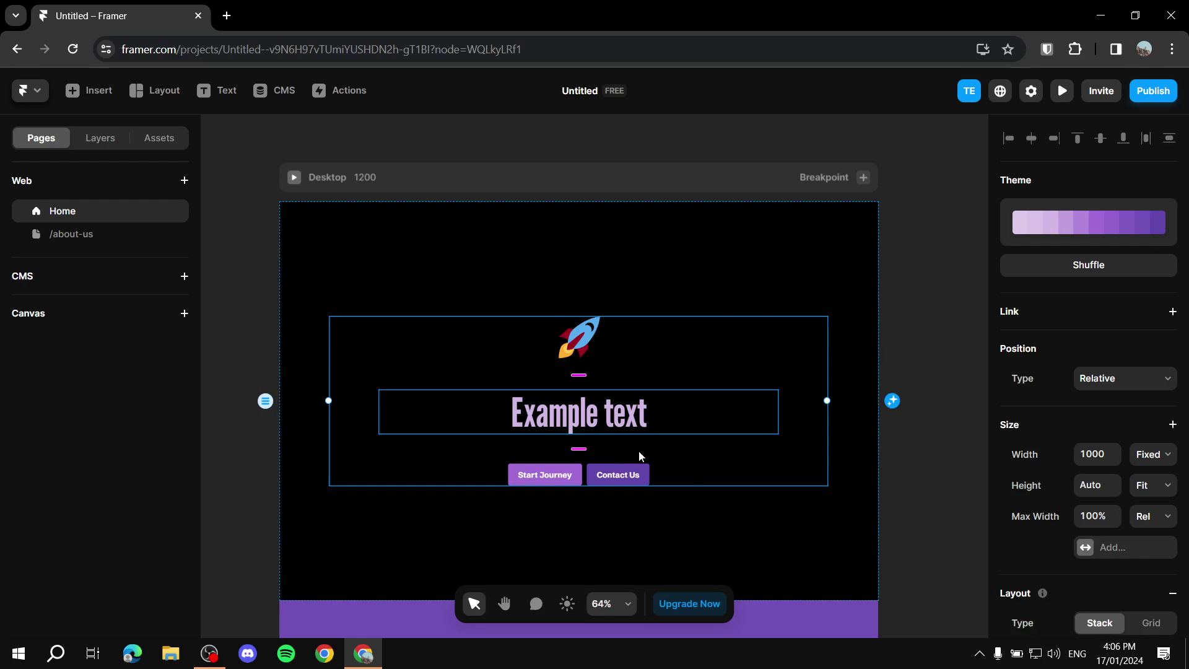
# Set the scroll section name of the black hero section containing the rocket and "Example text" to "example"
pyautogui.click(790, 265)
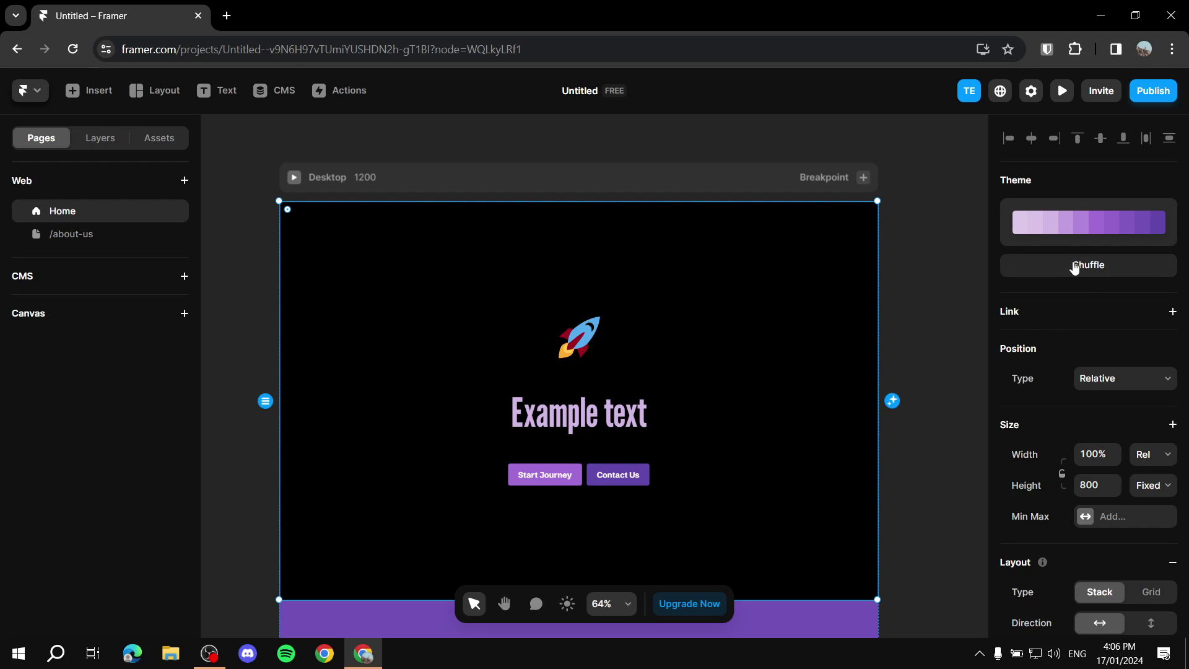
pyautogui.scroll(-10, 1097, 265)
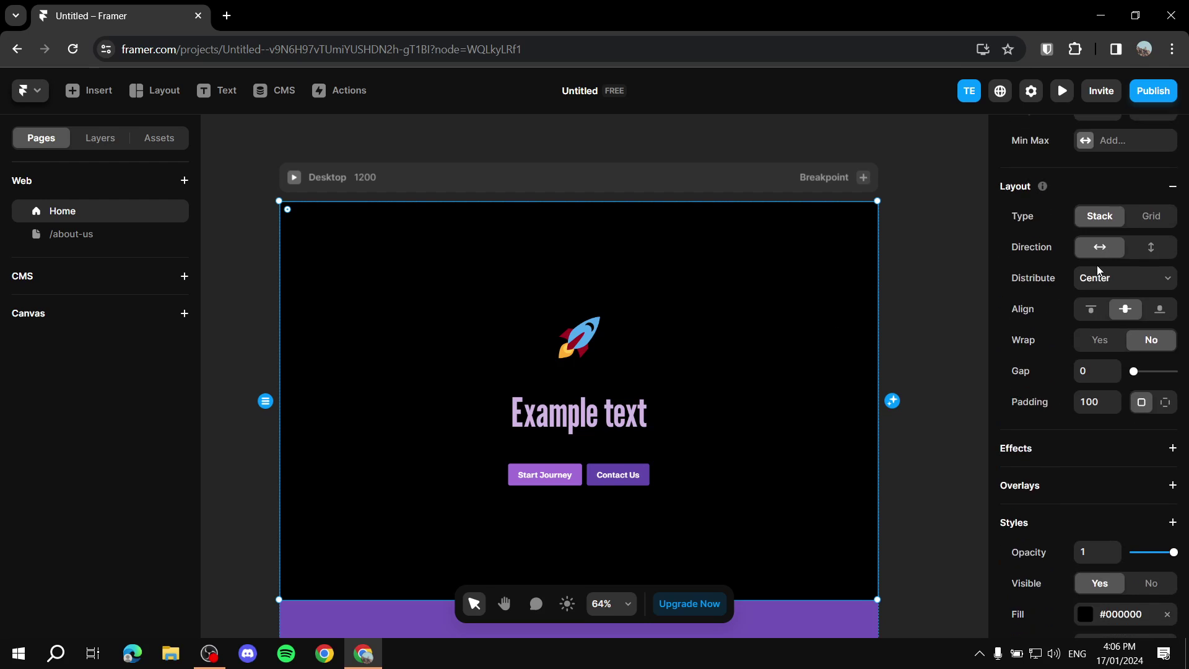
pyautogui.scroll(-3, 1118, 322)
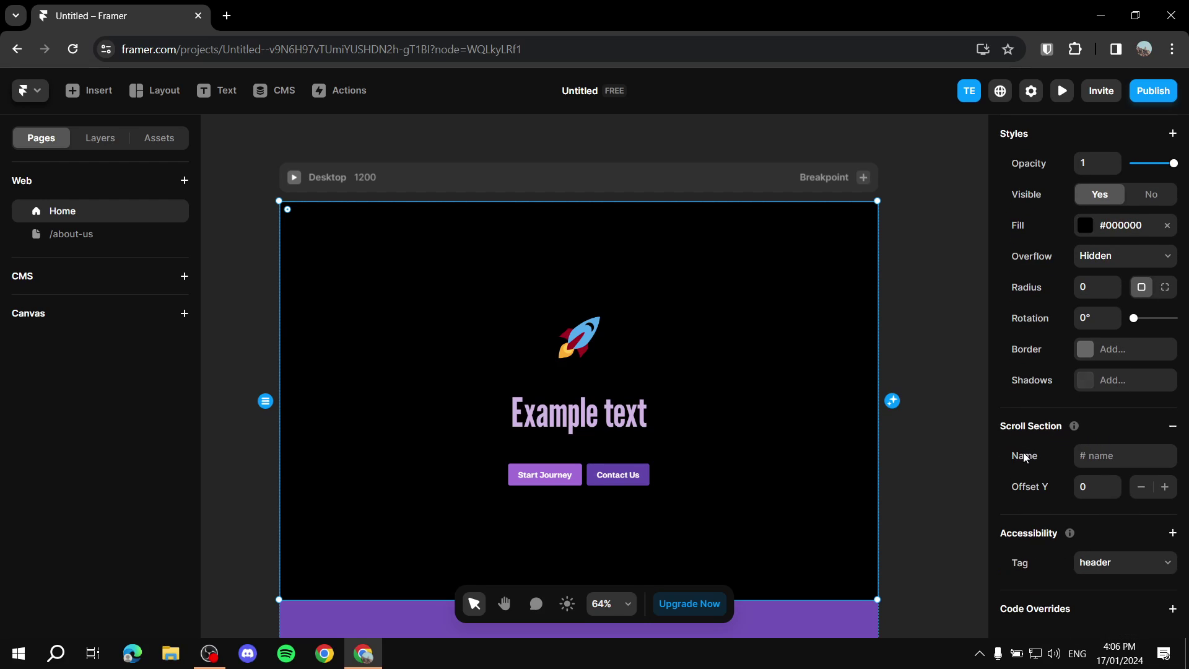
pyautogui.click(1135, 456)
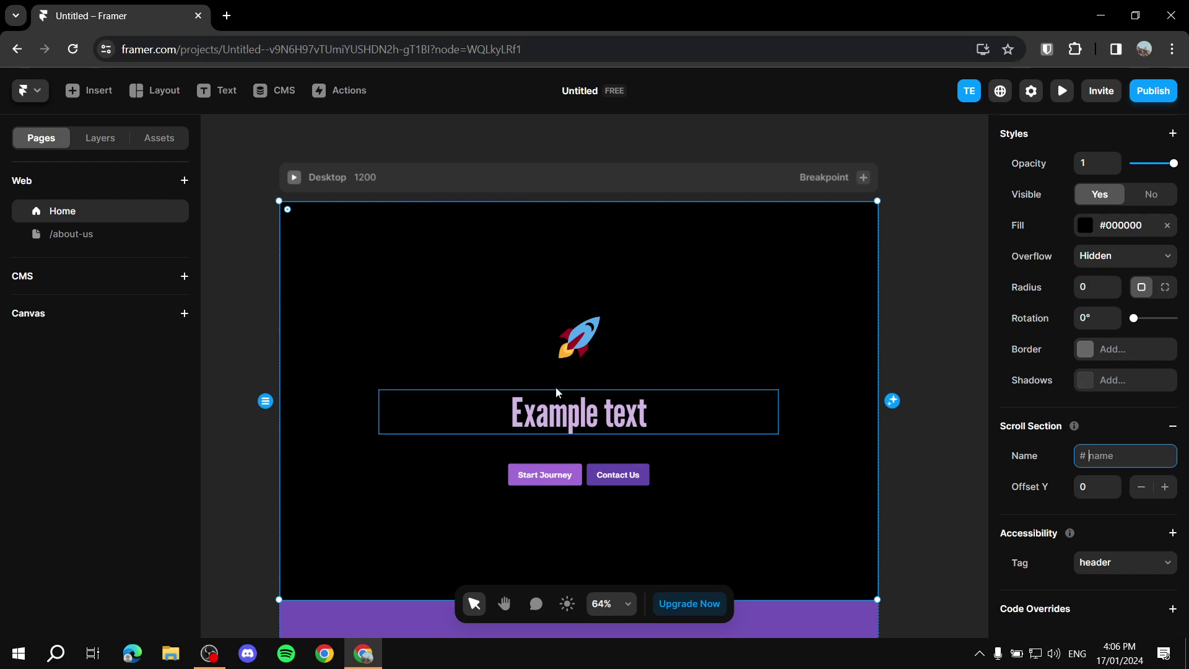
pyautogui.write('example')
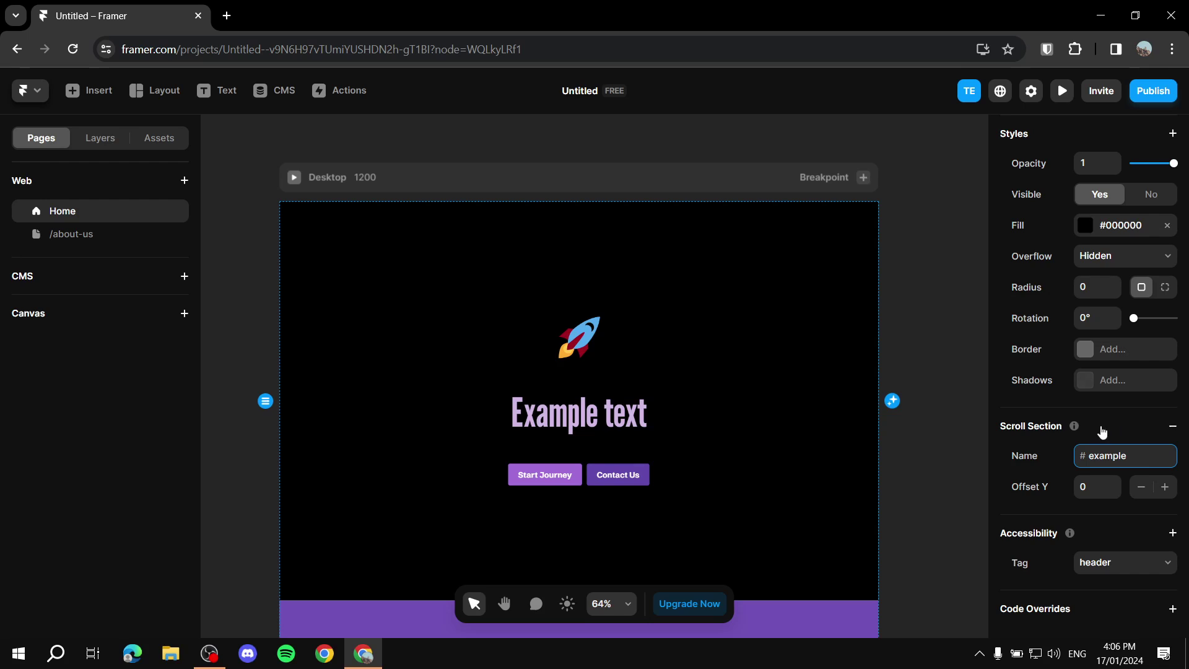
pyautogui.click(937, 275)
pyautogui.click(839, 266)
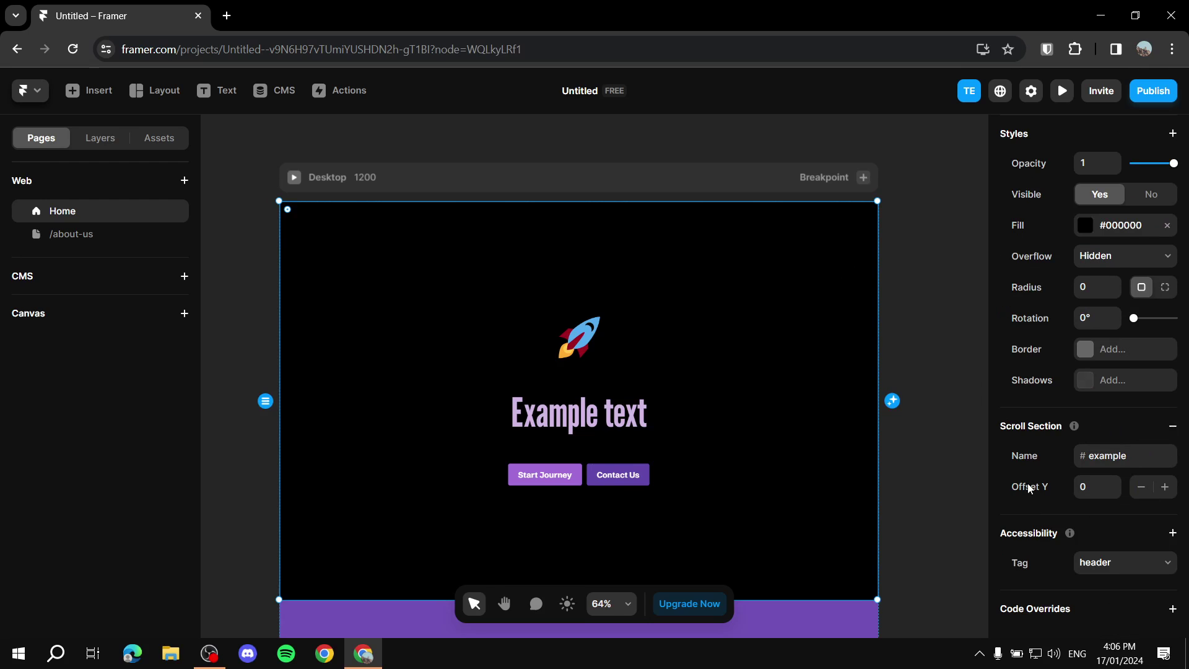
# Set the scroll section name of the purple Welcome section to "welcome"
pyautogui.scroll(-3, 805, 396)
pyautogui.scroll(-2, 787, 435)
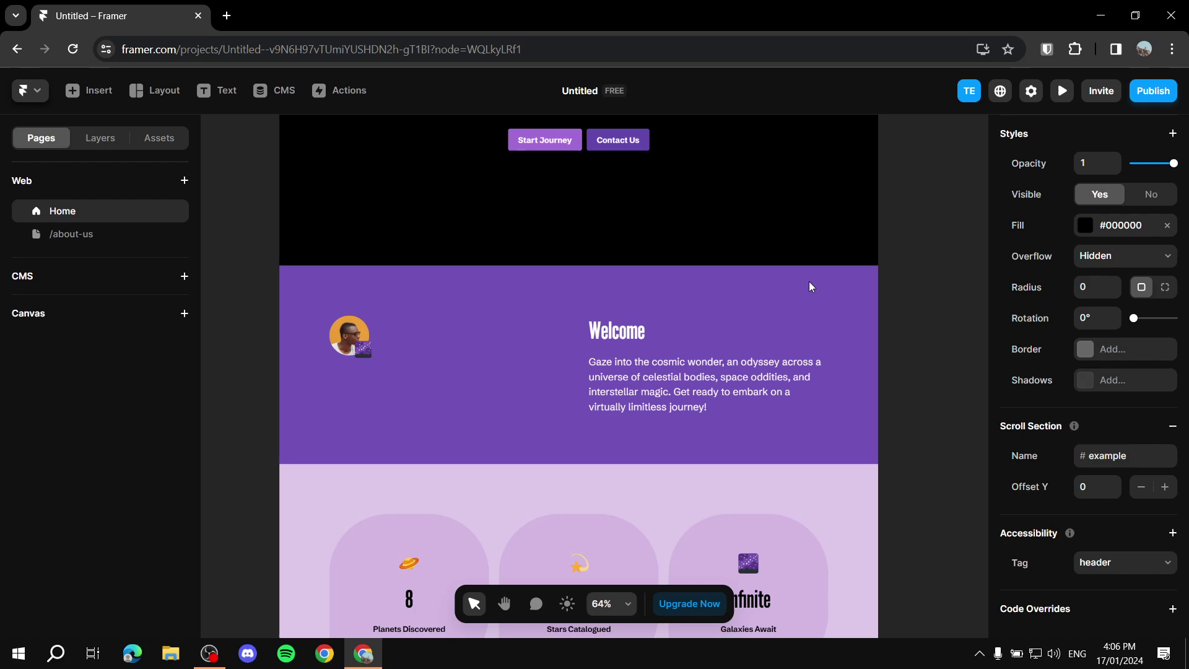
pyautogui.click(805, 304)
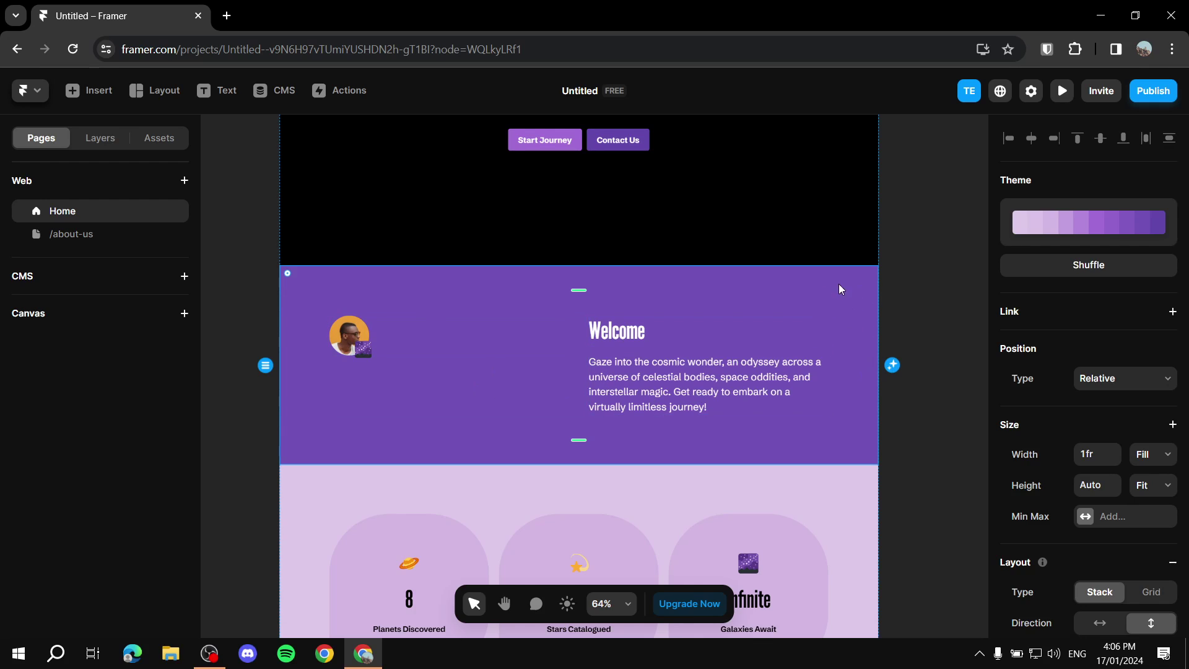
pyautogui.scroll(-10, 1121, 378)
pyautogui.scroll(-3, 1120, 379)
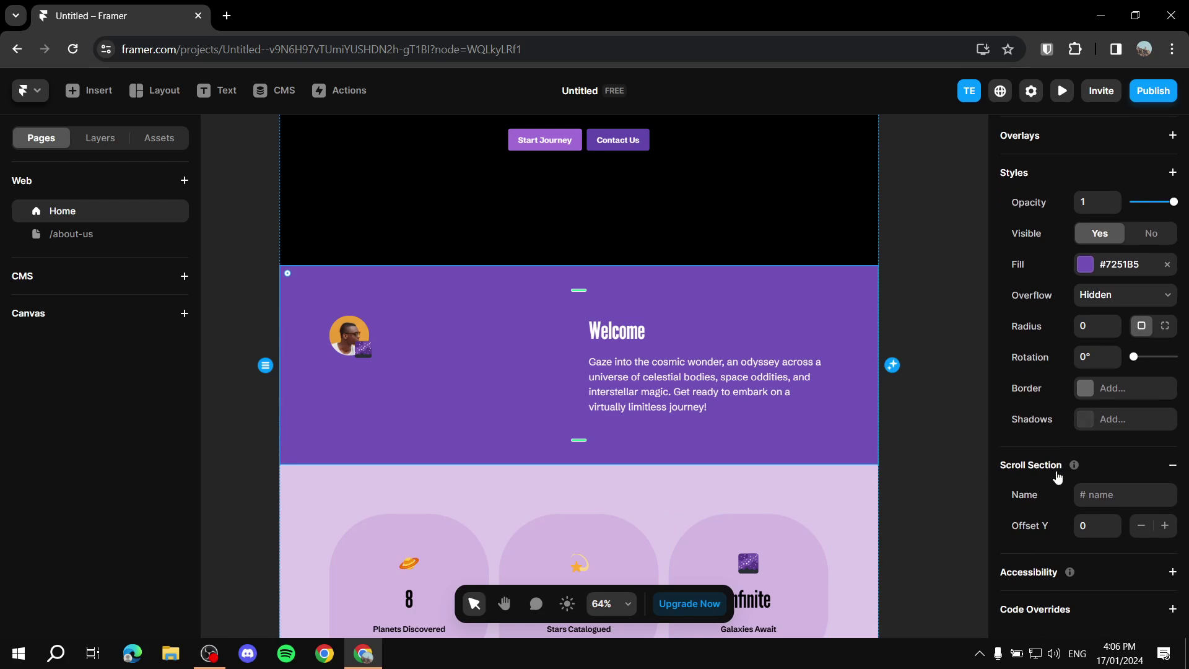
pyautogui.click(1110, 494)
pyautogui.write('welcome')
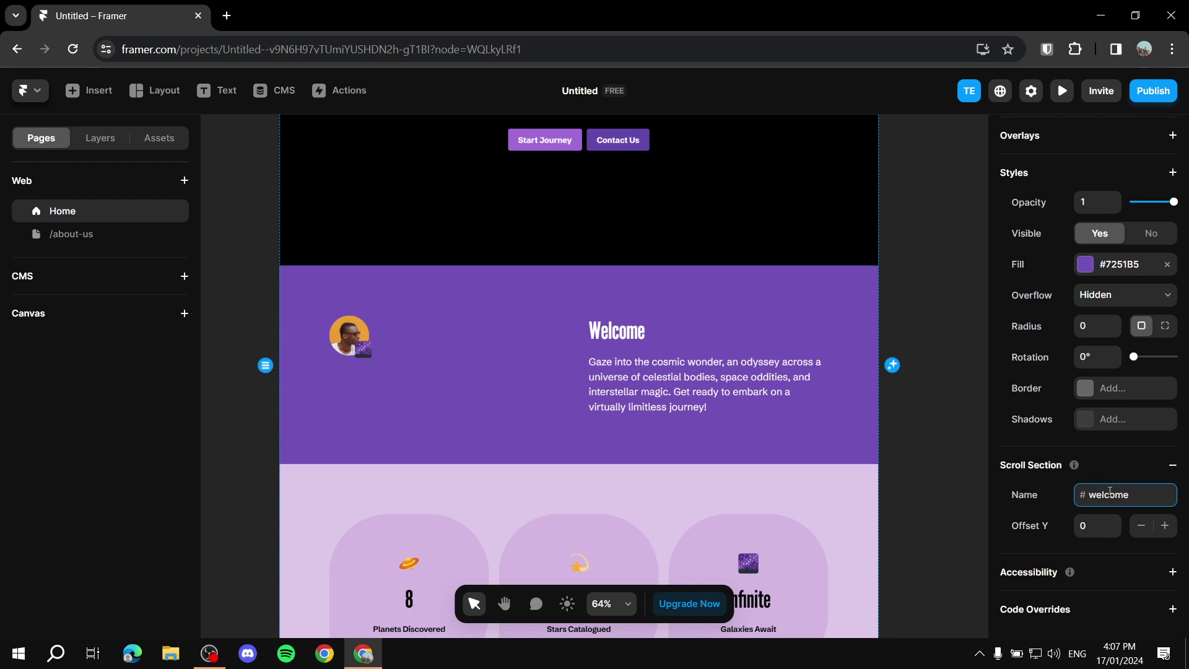
# Name the scroll section of the three-card block with planets, stars and galaxies figures "numbers"
pyautogui.scroll(-3, 692, 410)
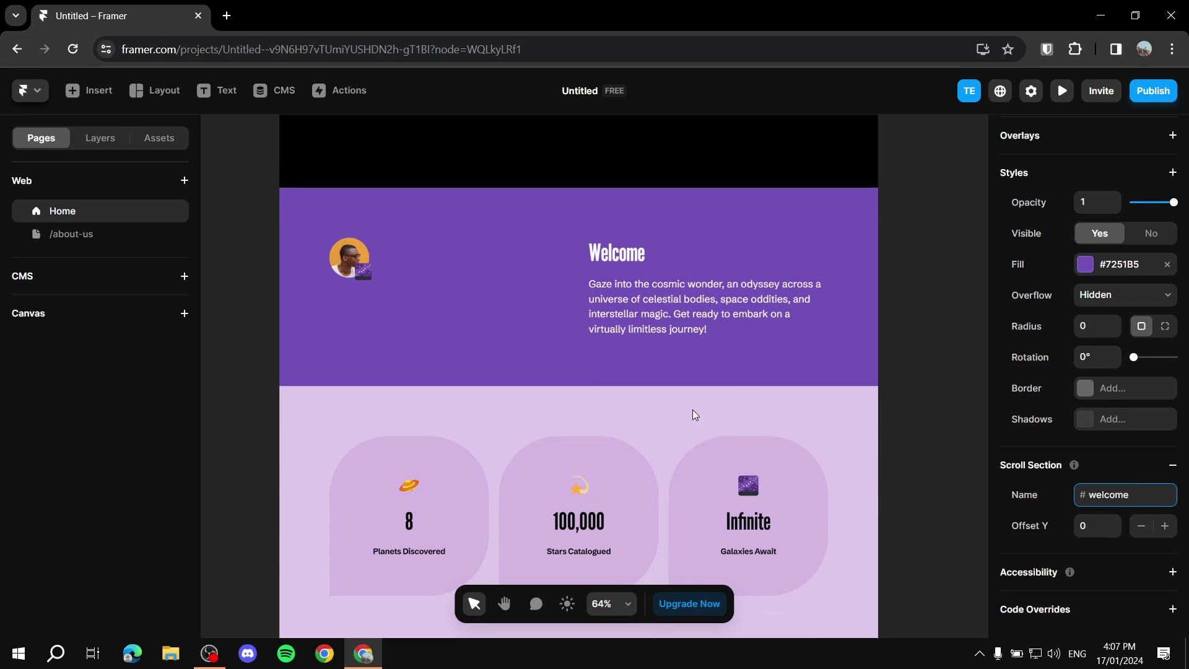
pyautogui.scroll(-7, 693, 410)
pyautogui.click(856, 242)
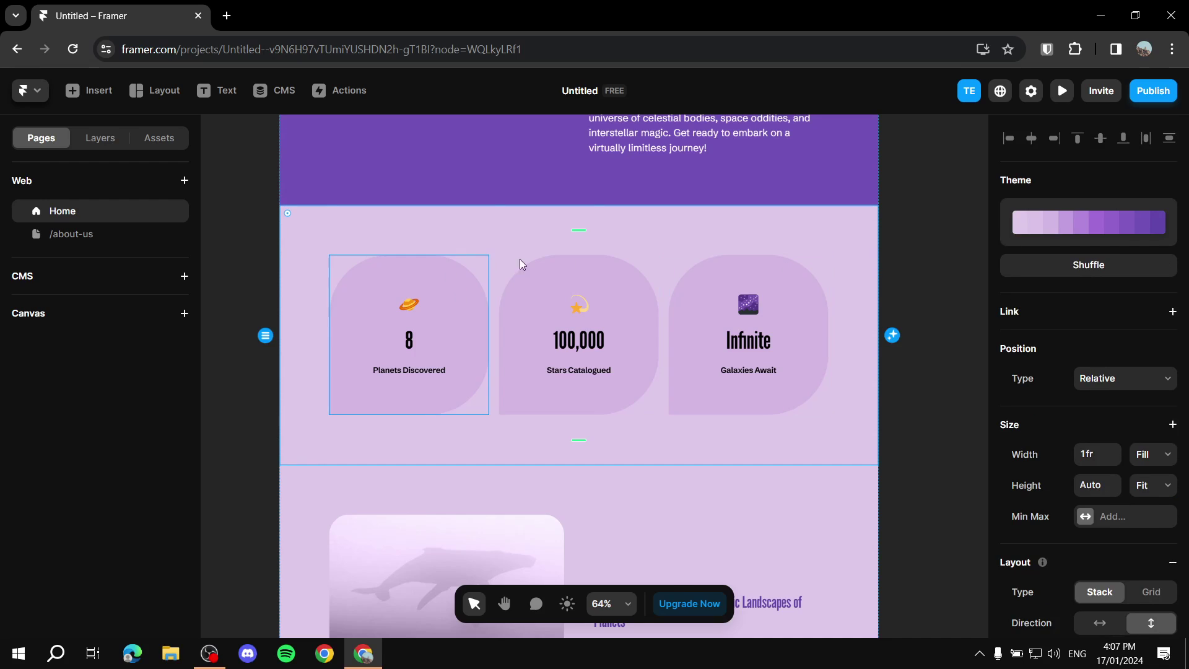
pyautogui.scroll(-5, 1109, 402)
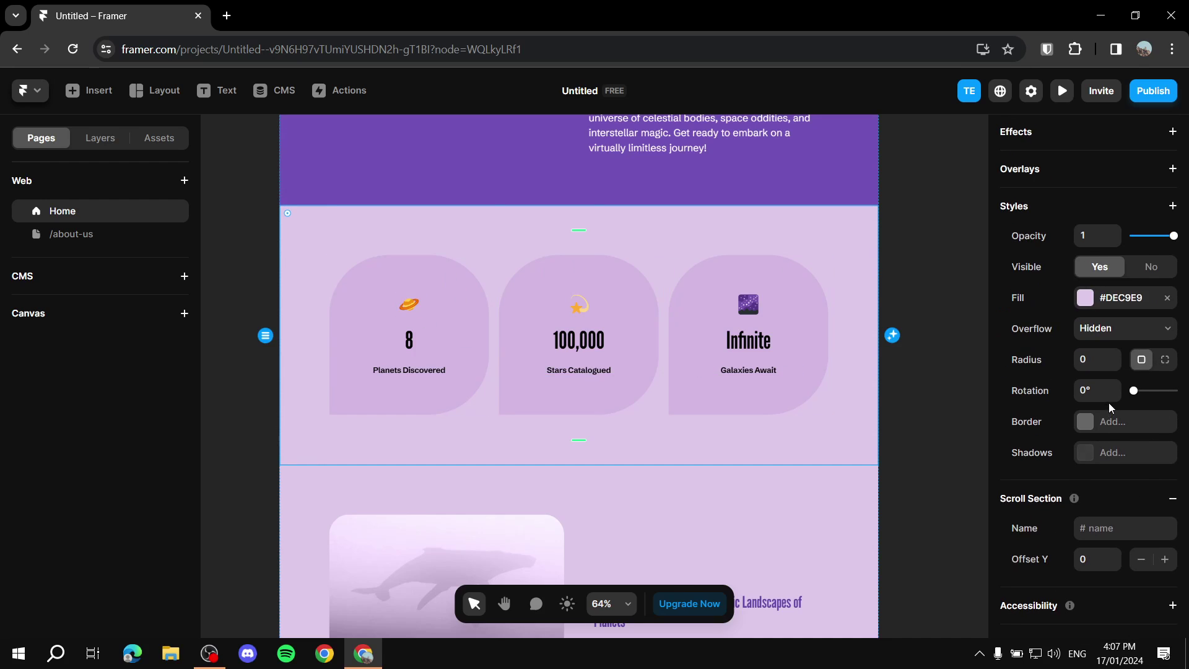
pyautogui.scroll(2, 1115, 390)
pyautogui.scroll(-3, 1125, 378)
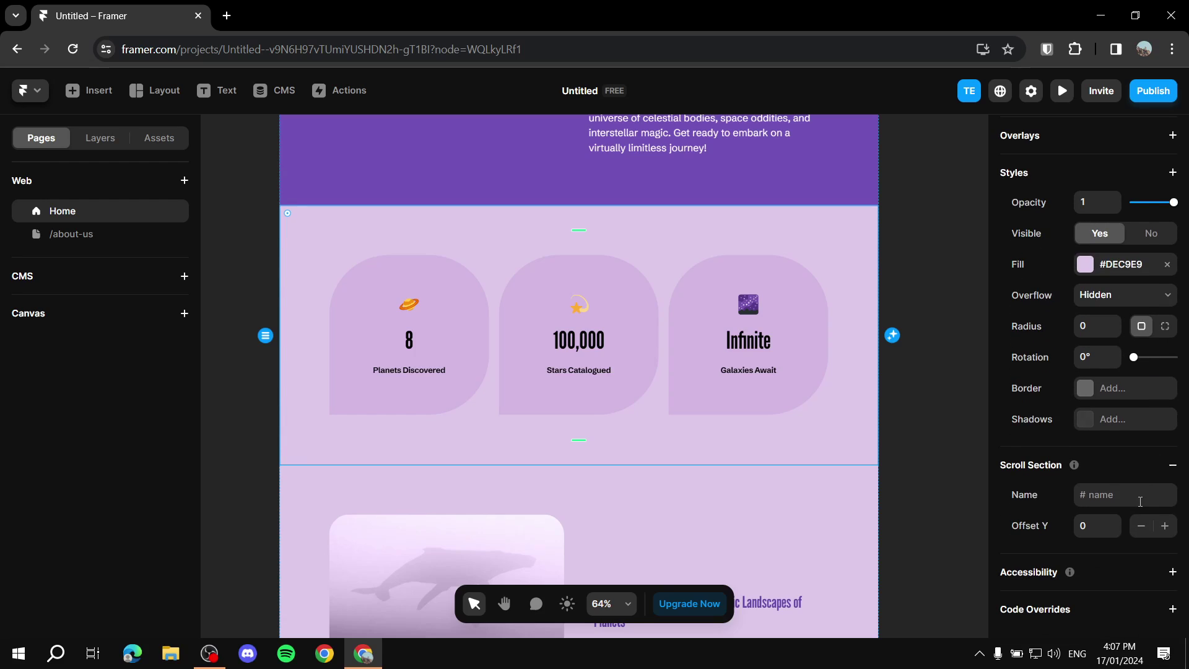
pyautogui.click(1140, 502)
pyautogui.write('numbers')
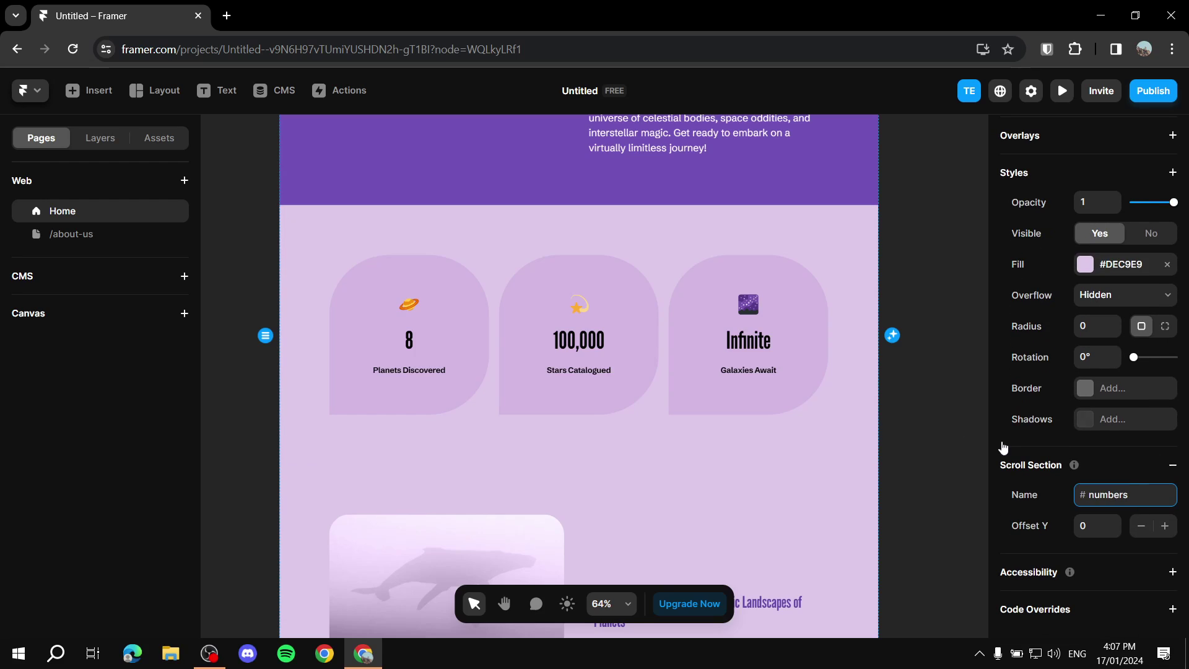
# Set the scroll section name of the Breathtaking Vistas block with the whale image to "whale"
pyautogui.scroll(-3, 843, 386)
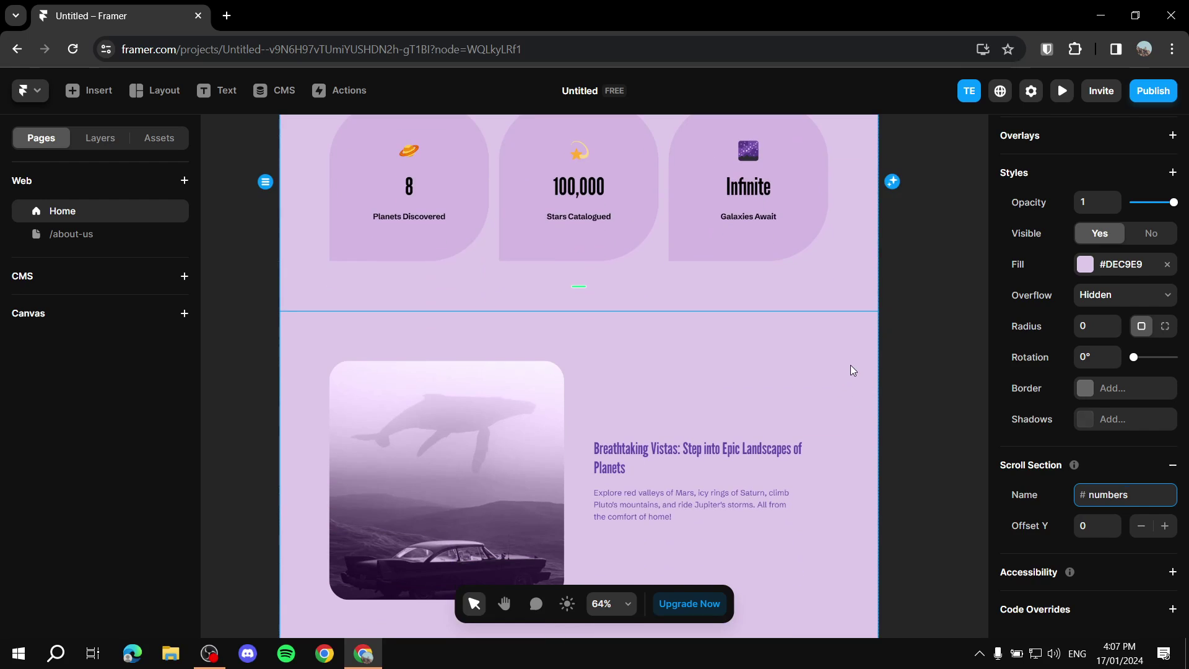
pyautogui.click(850, 367)
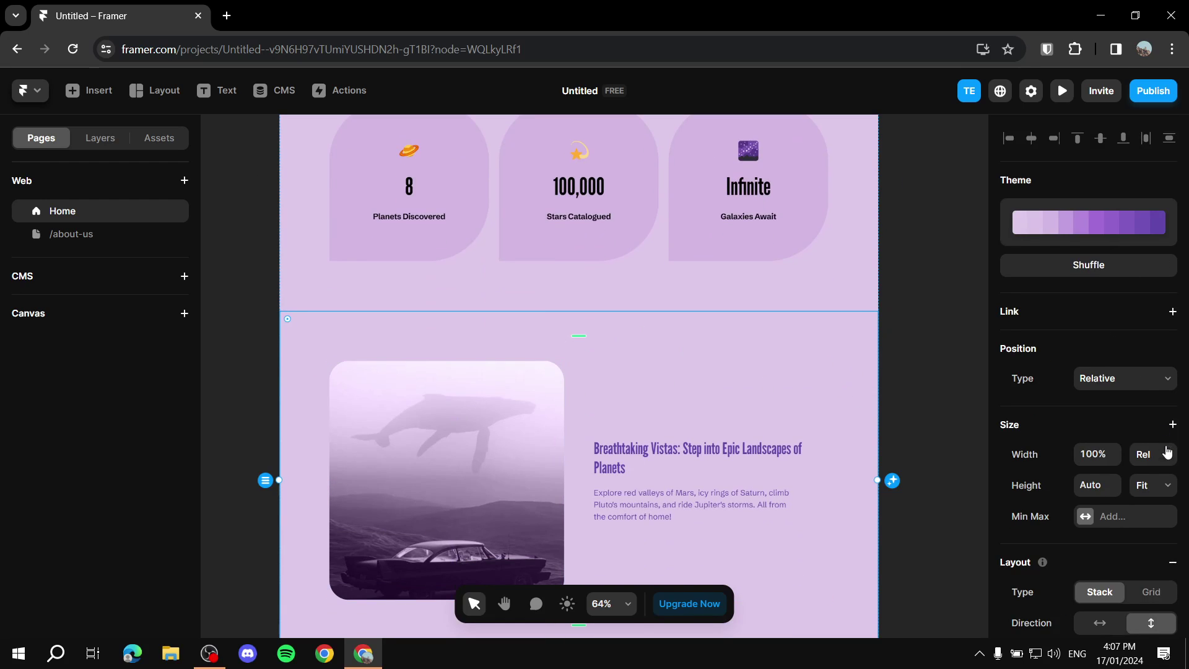
pyautogui.scroll(-10, 1146, 428)
pyautogui.click(1140, 496)
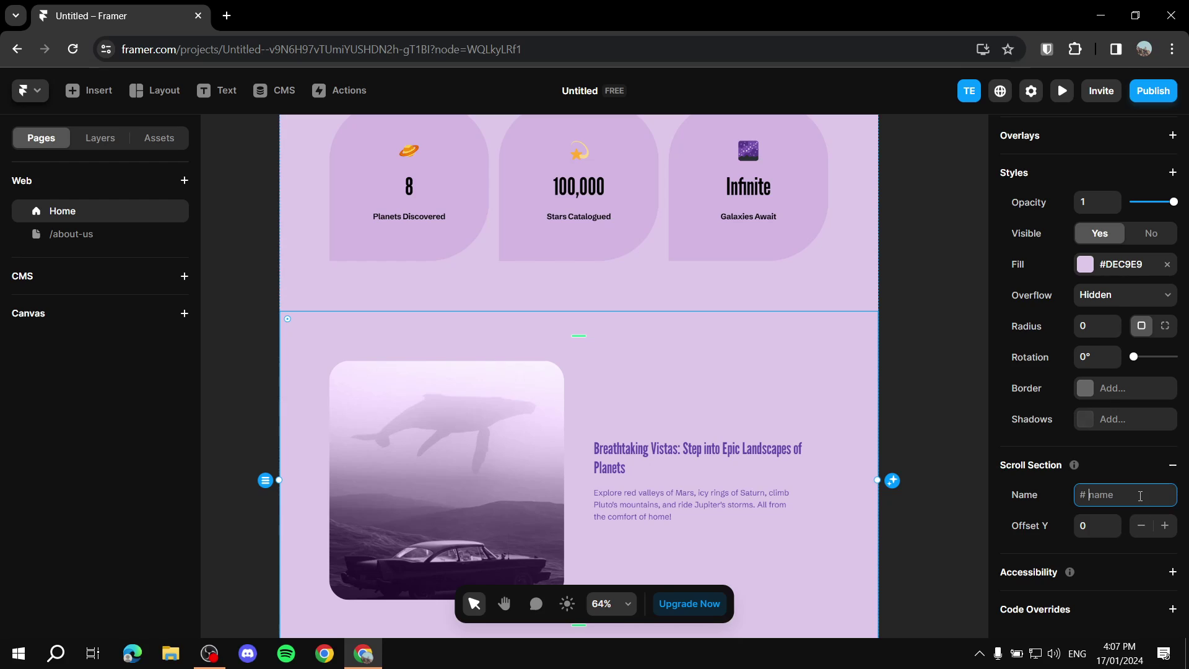
pyautogui.write('whale')
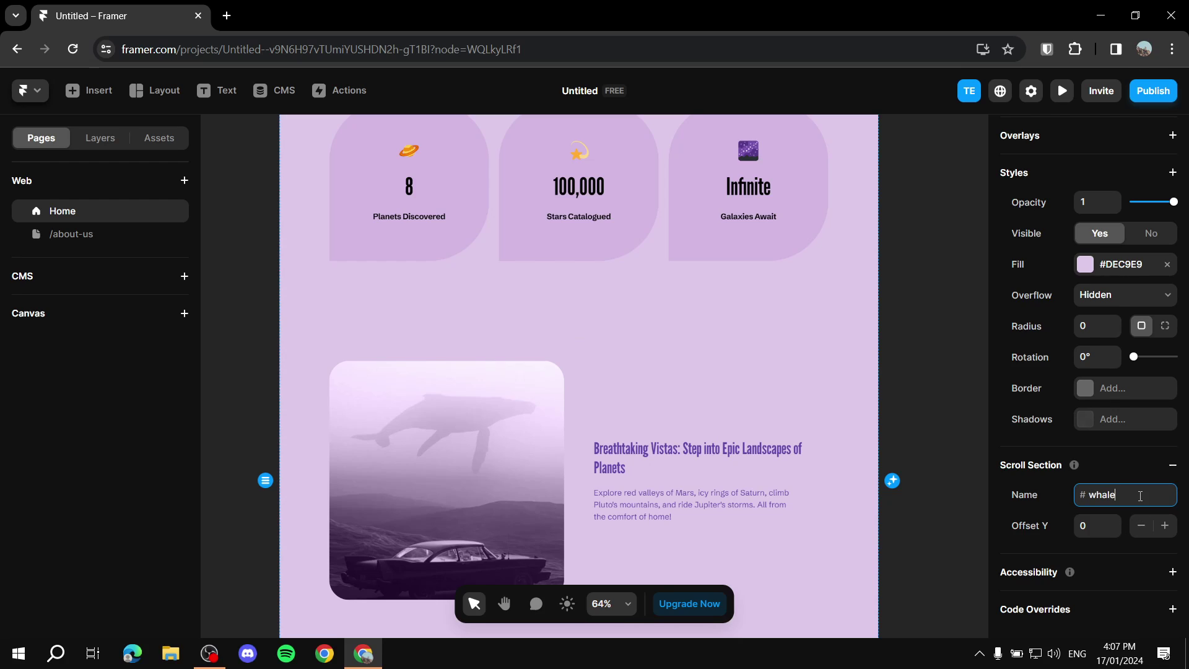
pyautogui.press('Return')
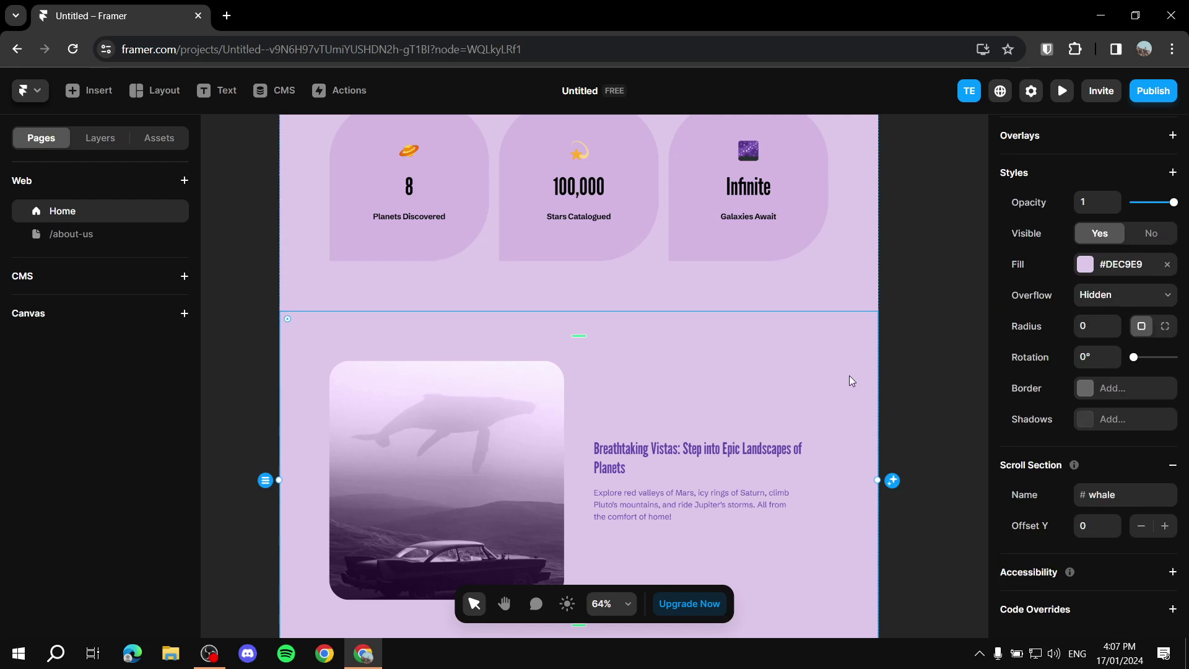
# Review the scroll section names assigned to the purple Welcome section and the black rocket hero section
pyautogui.scroll(4, 859, 282)
pyautogui.click(861, 266)
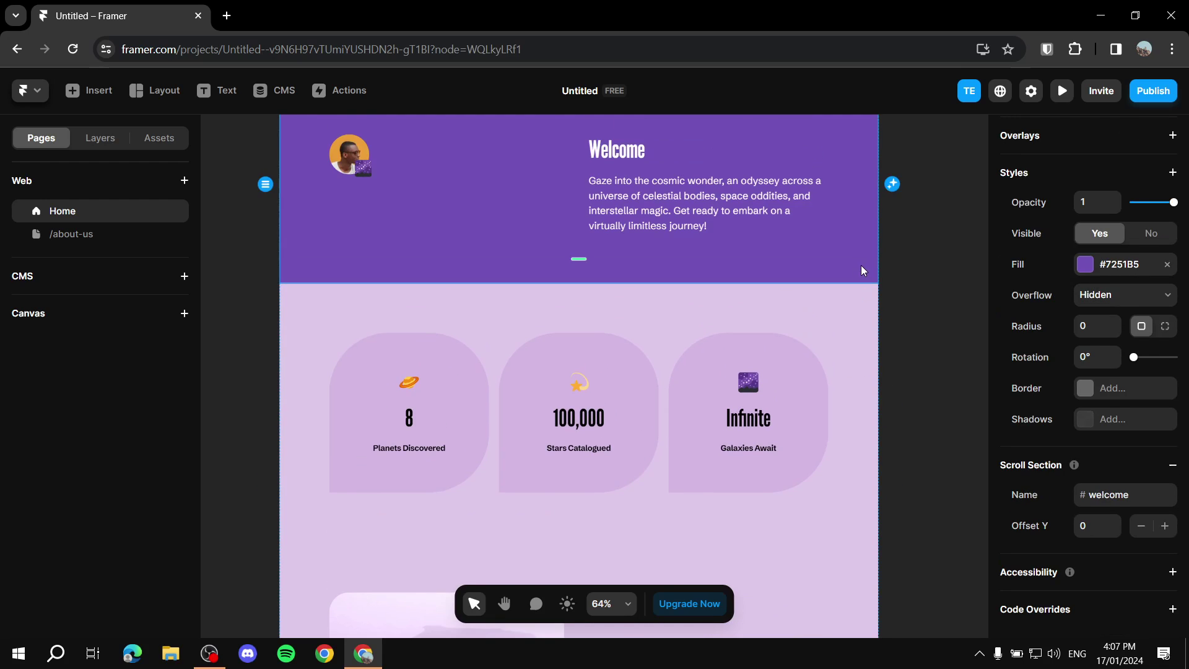
pyautogui.scroll(3, 860, 266)
pyautogui.scroll(3, 861, 271)
pyautogui.click(847, 341)
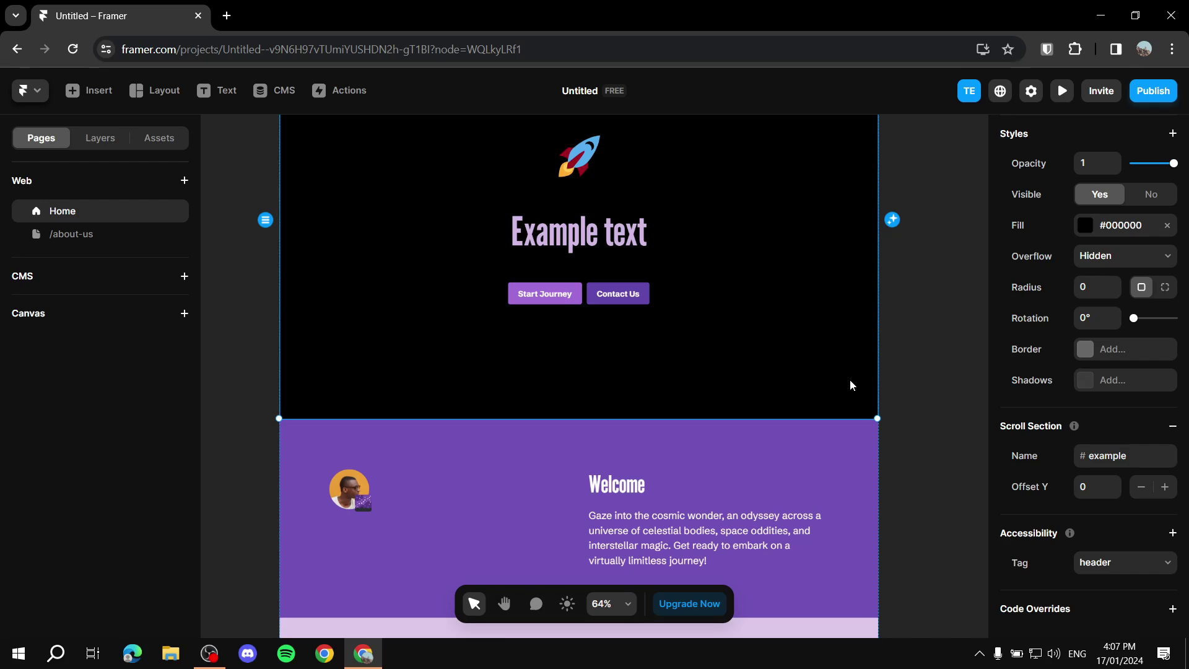
pyautogui.scroll(3, 850, 381)
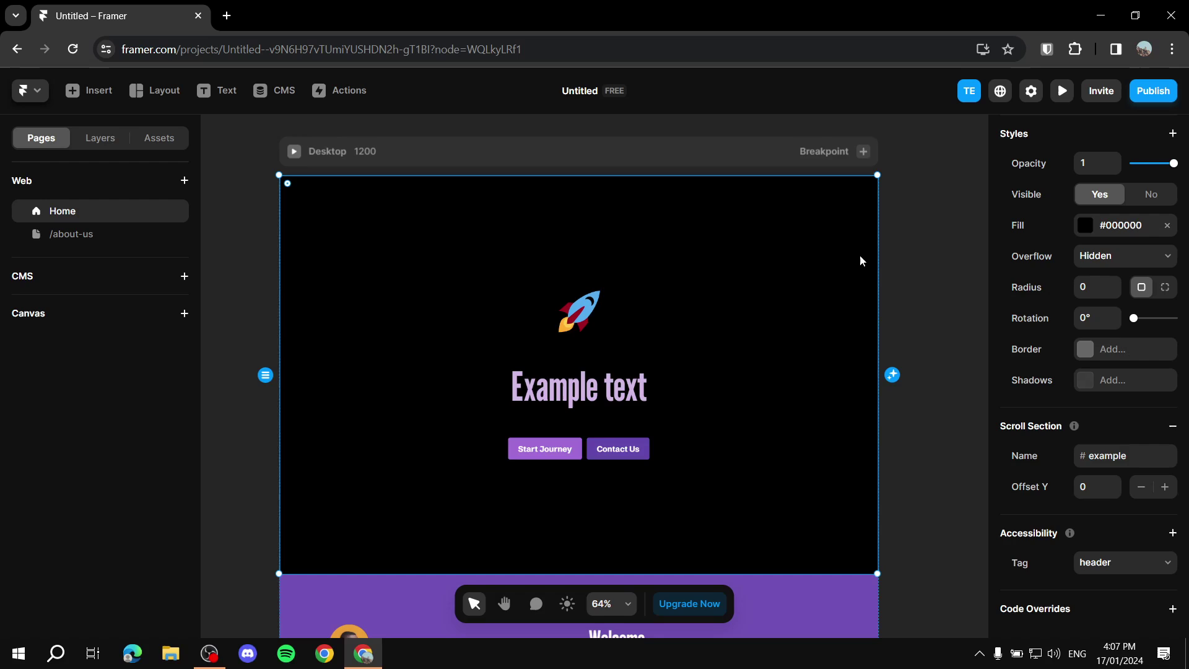
# Add a text layer reading "Navigation" on the empty canvas above the Desktop frame and move it to about X 511, Y -186
pyautogui.scroll(2, 859, 261)
pyautogui.click(480, 243)
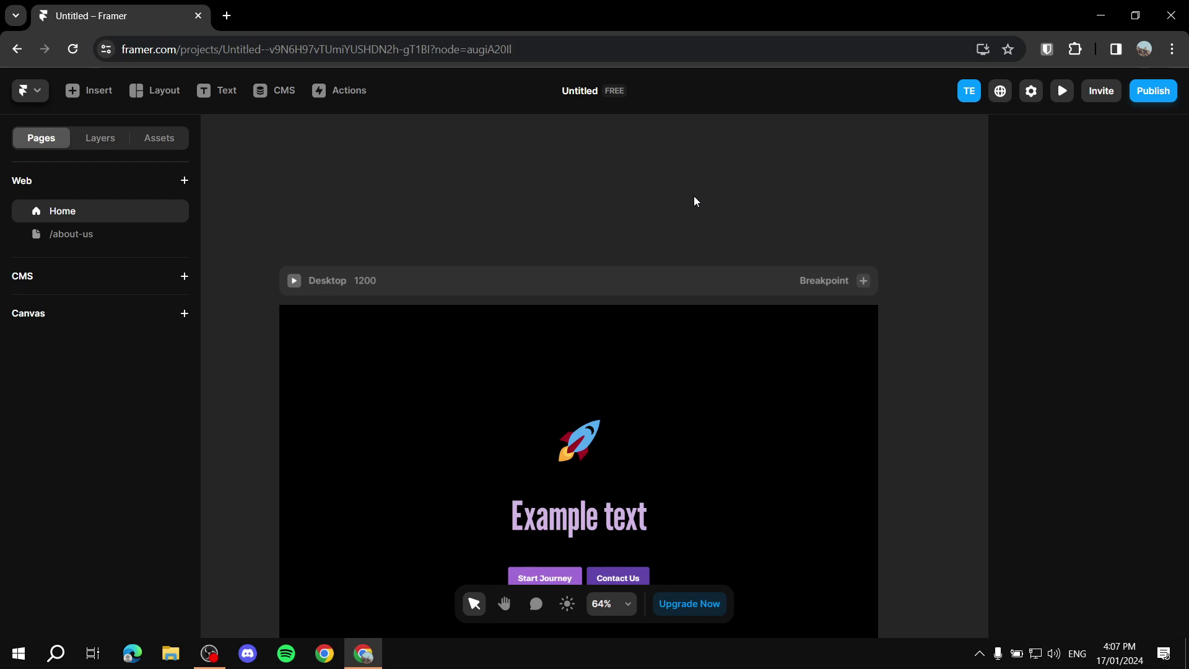
pyautogui.click(221, 93)
pyautogui.click(526, 204)
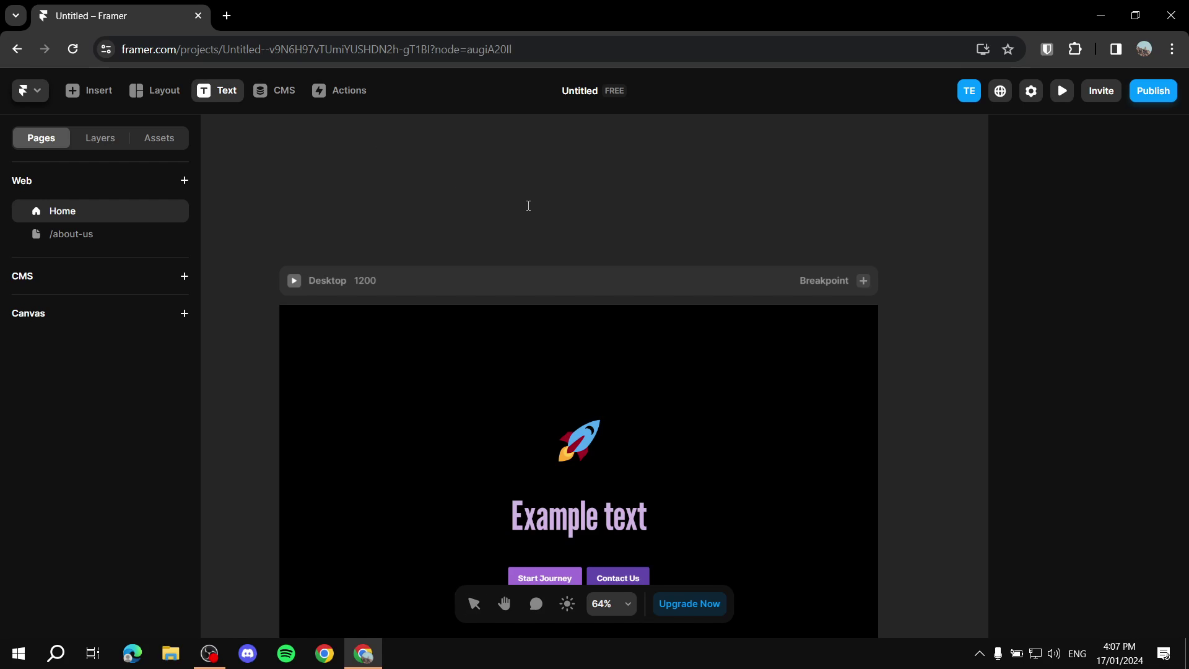
pyautogui.scroll(5, 536, 226)
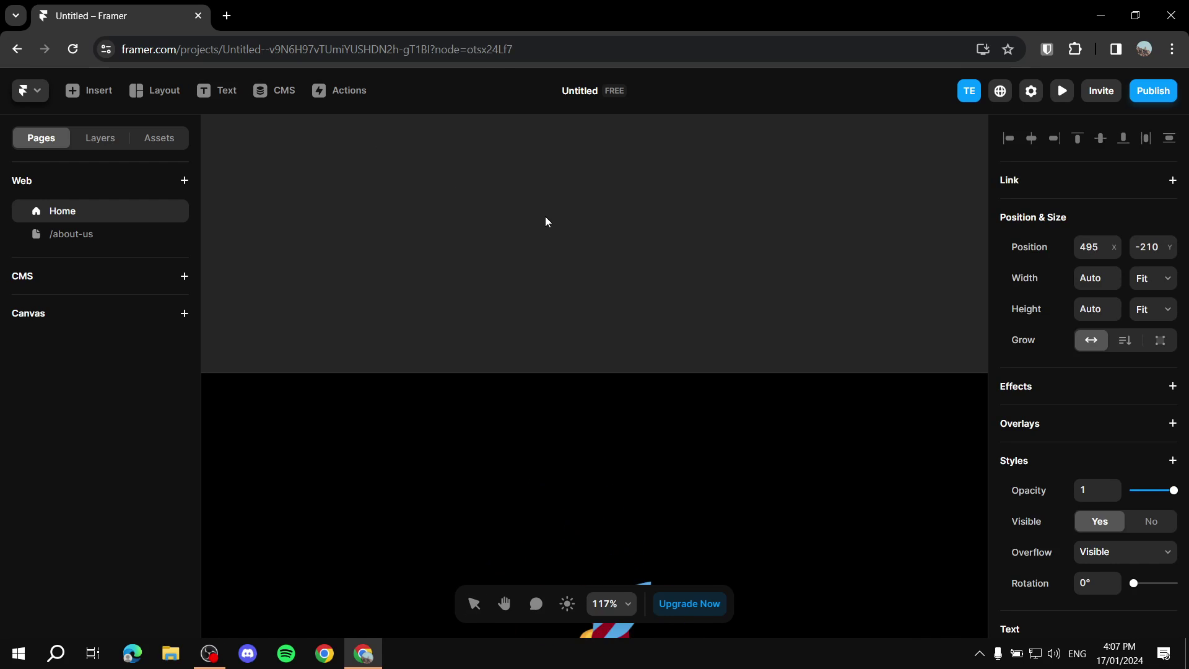
pyautogui.write('Navigation')
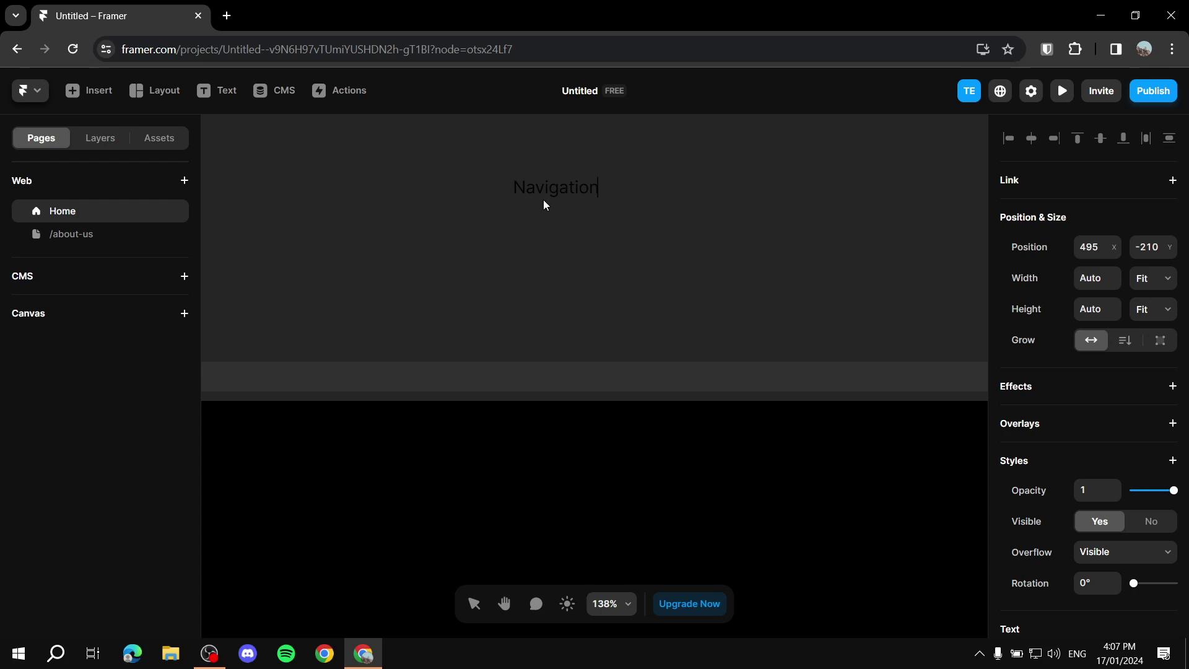
pyautogui.scroll(3, 545, 199)
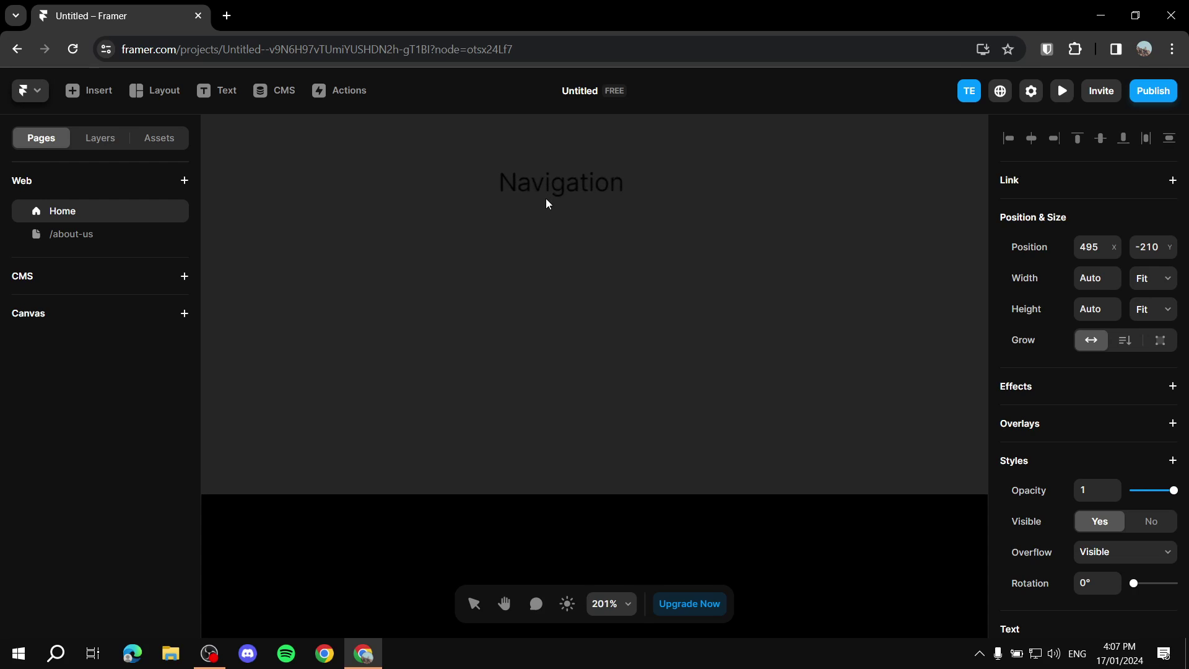
pyautogui.press('Escape')
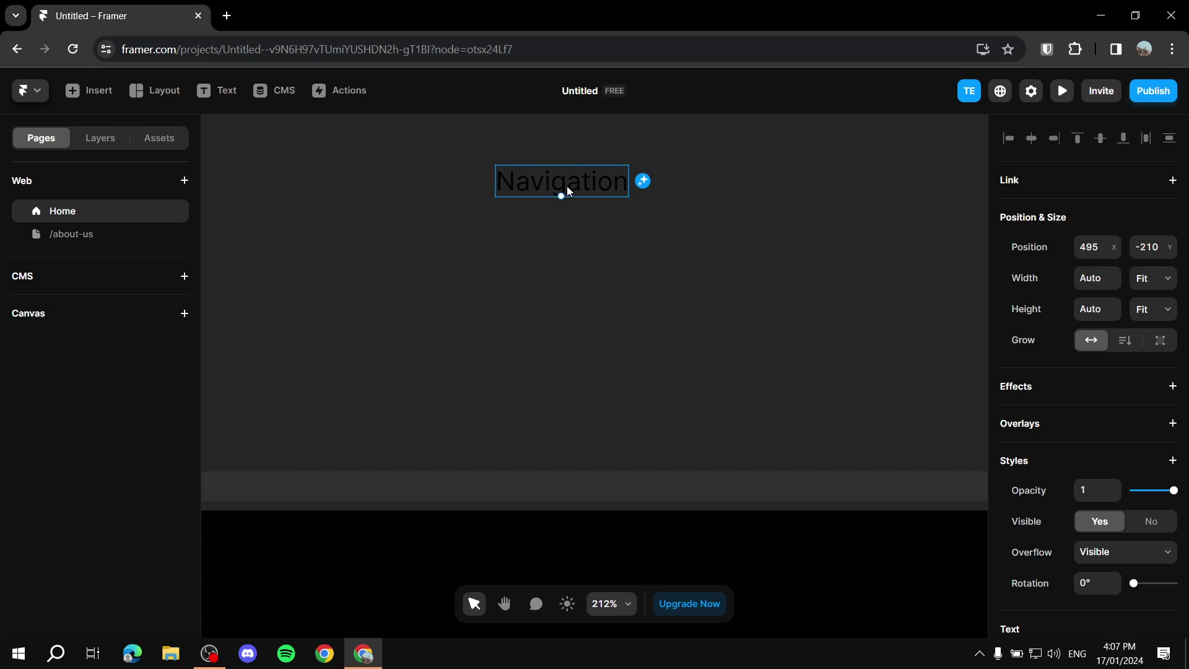
pyautogui.moveTo(568, 177); pyautogui.dragTo(595, 213)
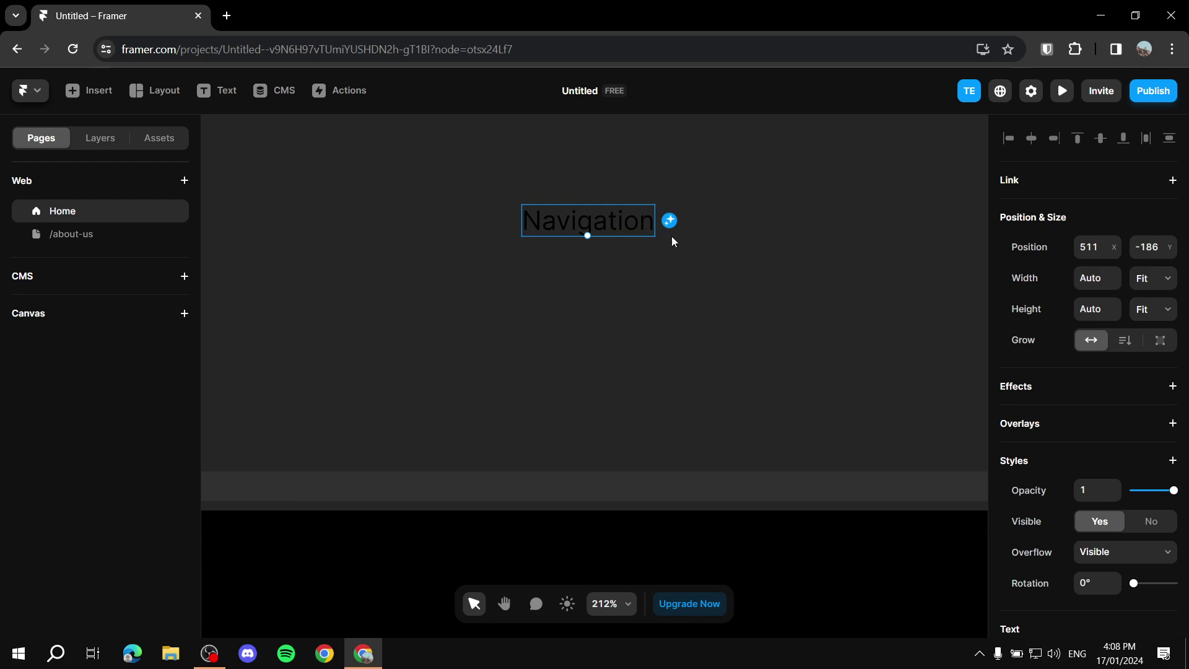
# Wrap the Navigation text in a stack and set the stack's padding to 15
pyautogui.rightClick(622, 223)
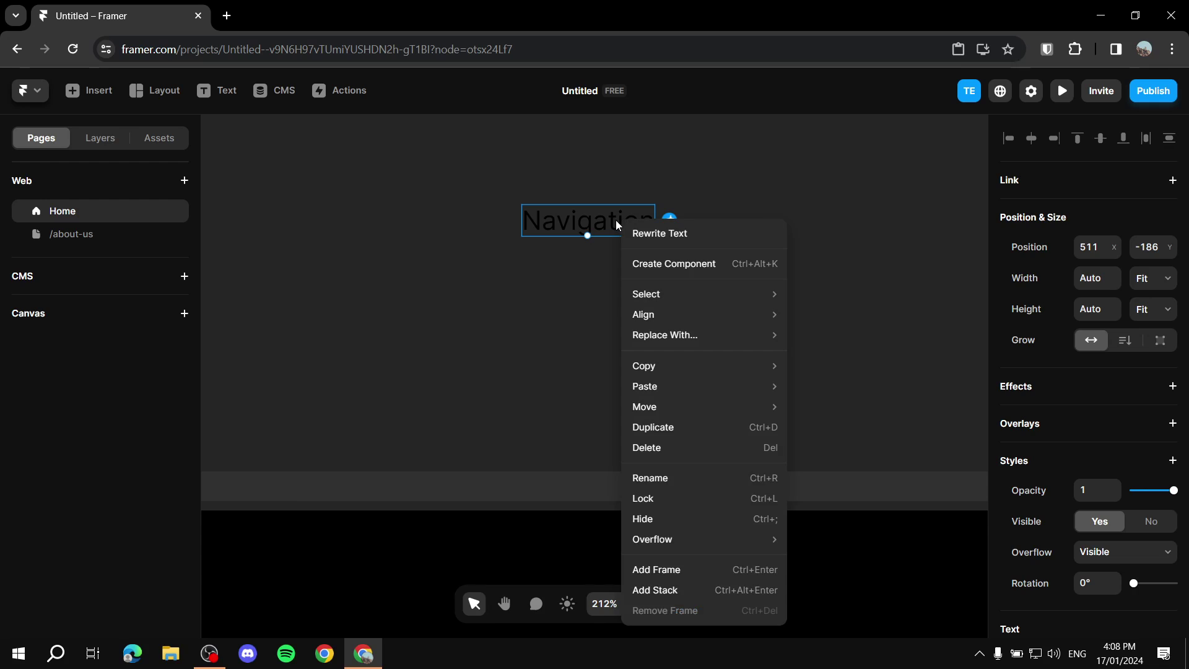
pyautogui.click(673, 590)
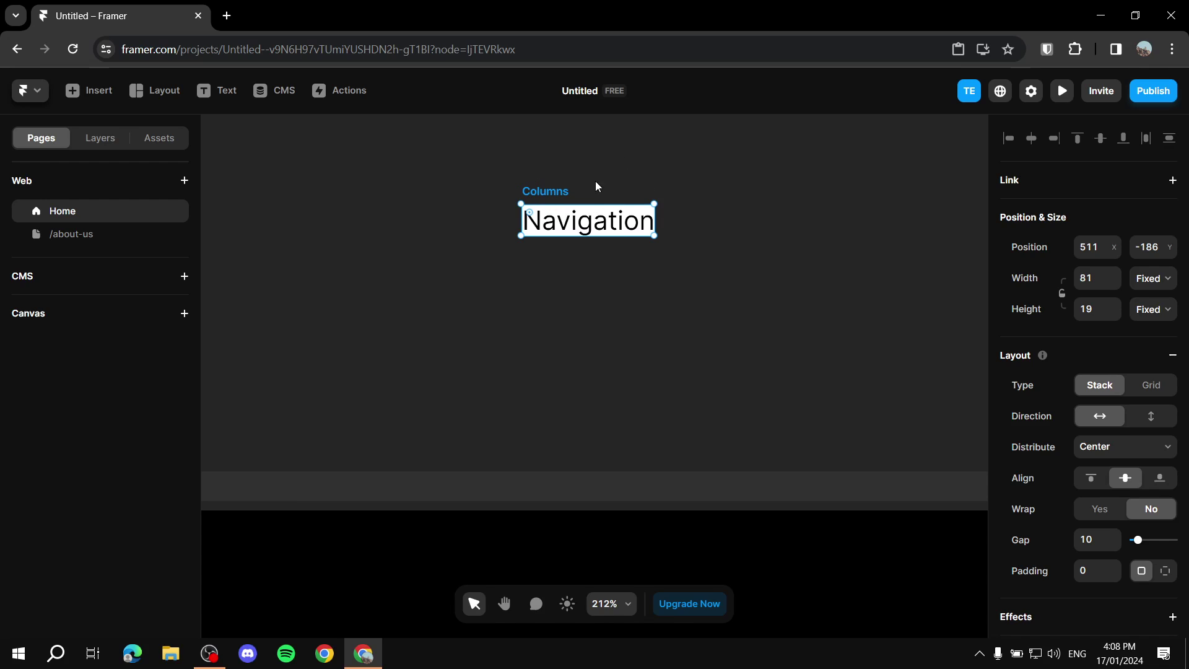
pyautogui.scroll(-3, 1136, 269)
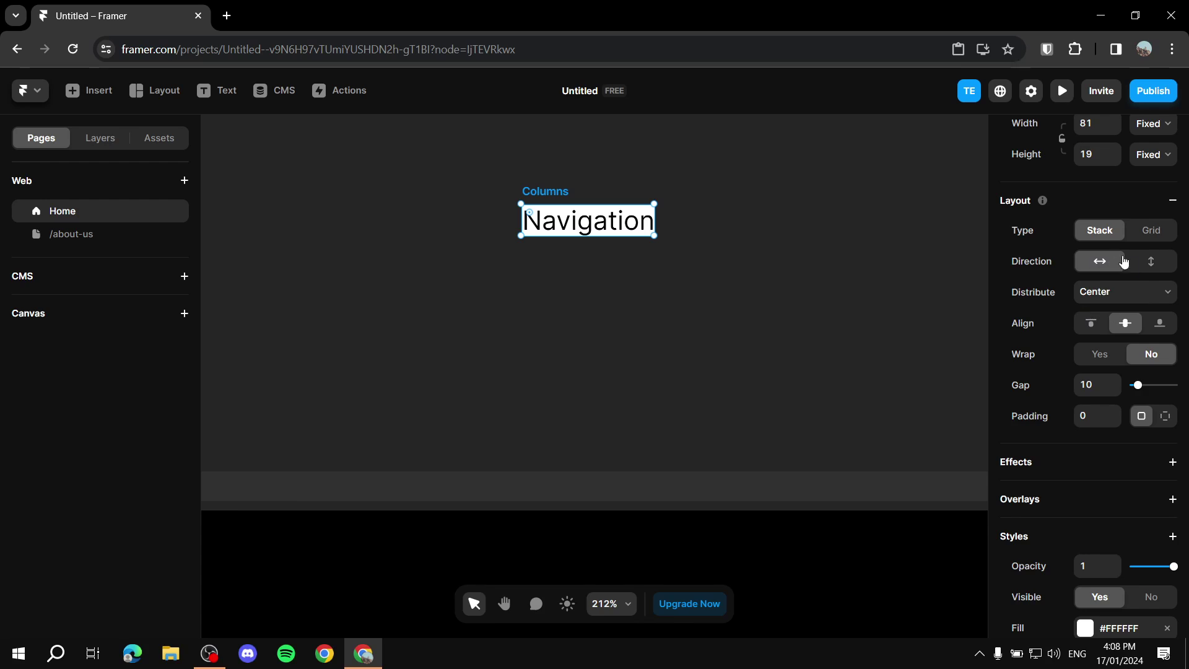
pyautogui.scroll(-2, 1124, 262)
pyautogui.click(1101, 336)
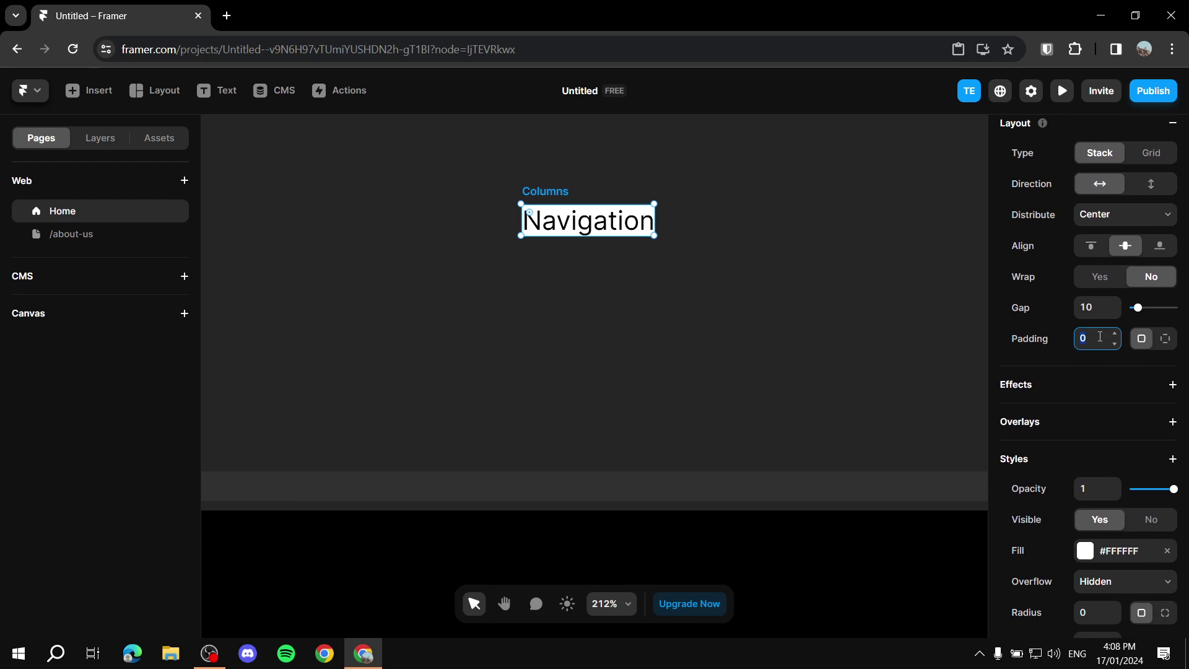
pyautogui.write('10')
pyautogui.click(857, 321)
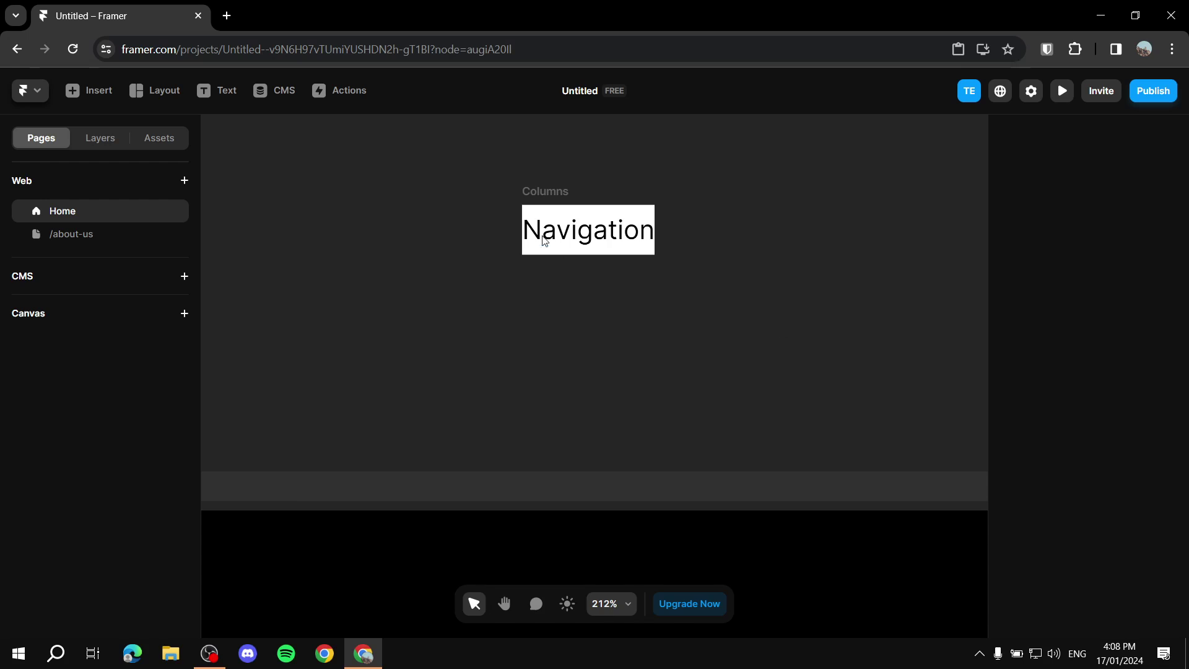
pyautogui.click(569, 199)
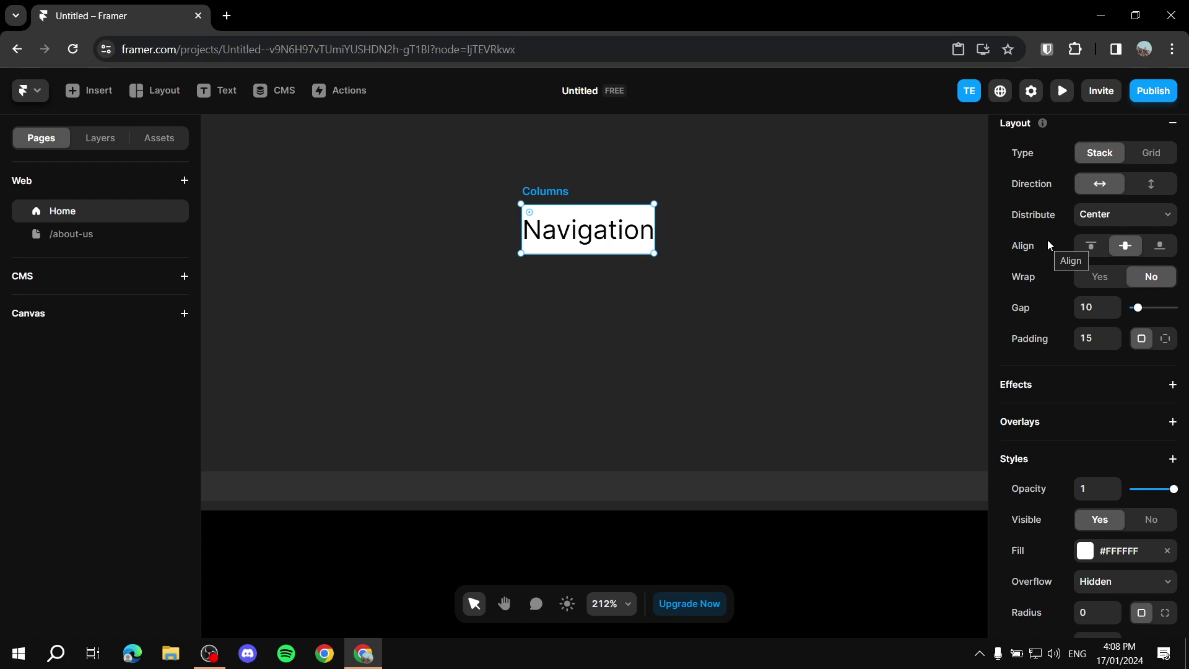
pyautogui.click(921, 293)
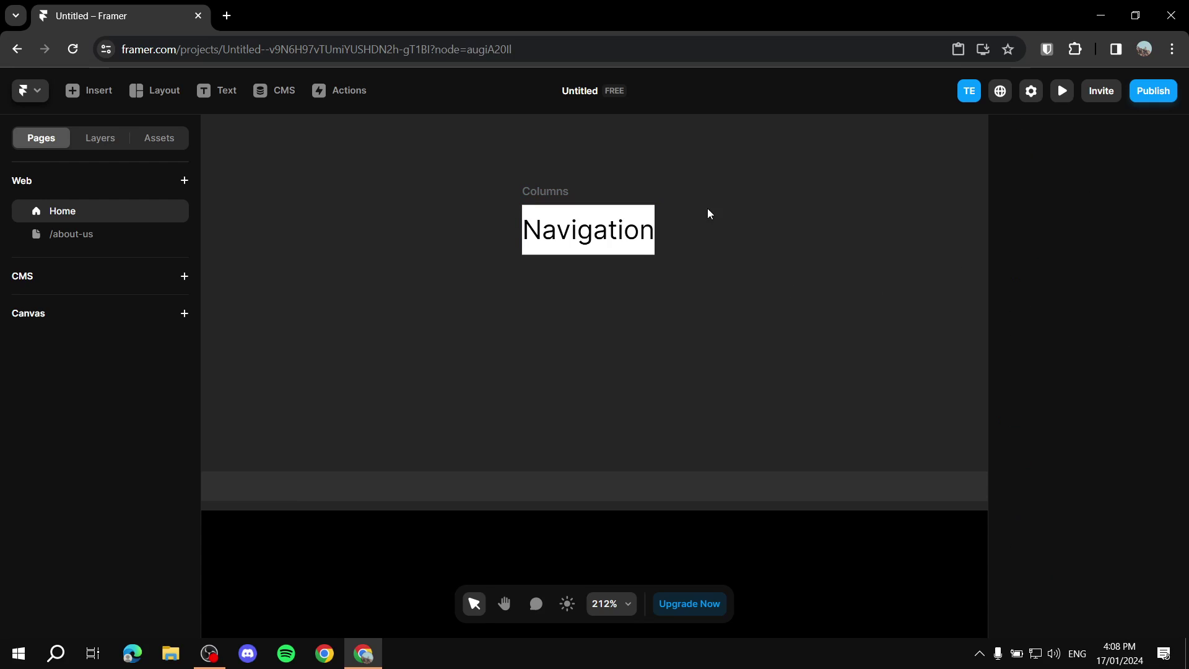
# Create a component named "Nav" from the stack containing the Navigation text
pyautogui.click(532, 191)
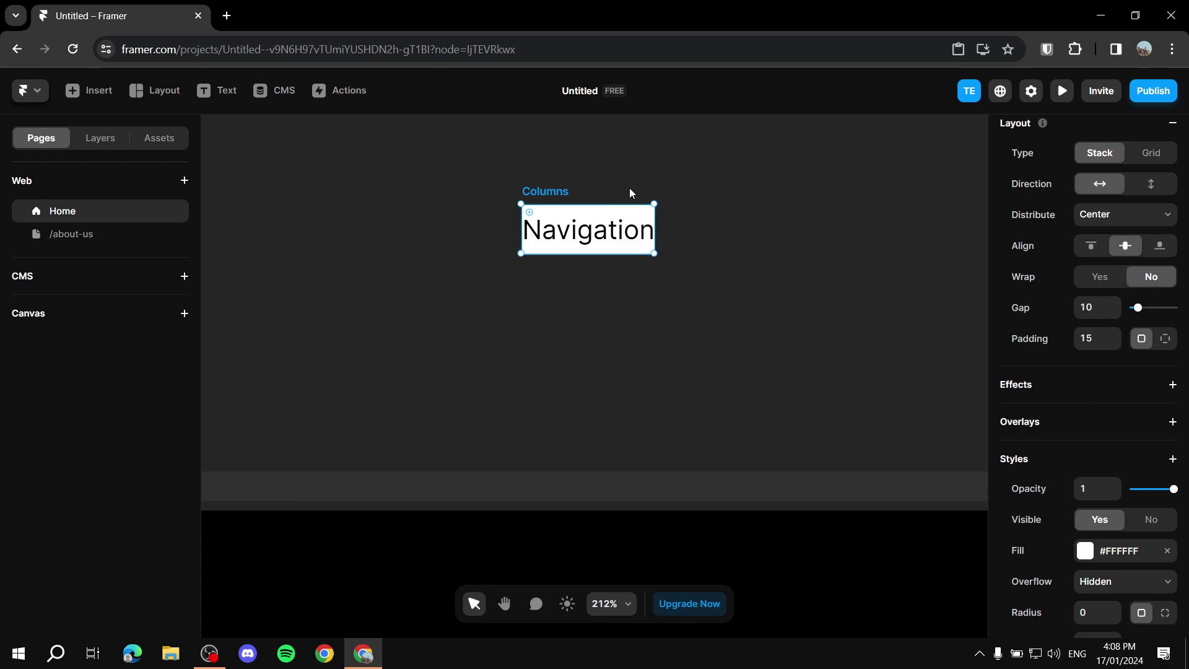
pyautogui.rightClick(558, 191)
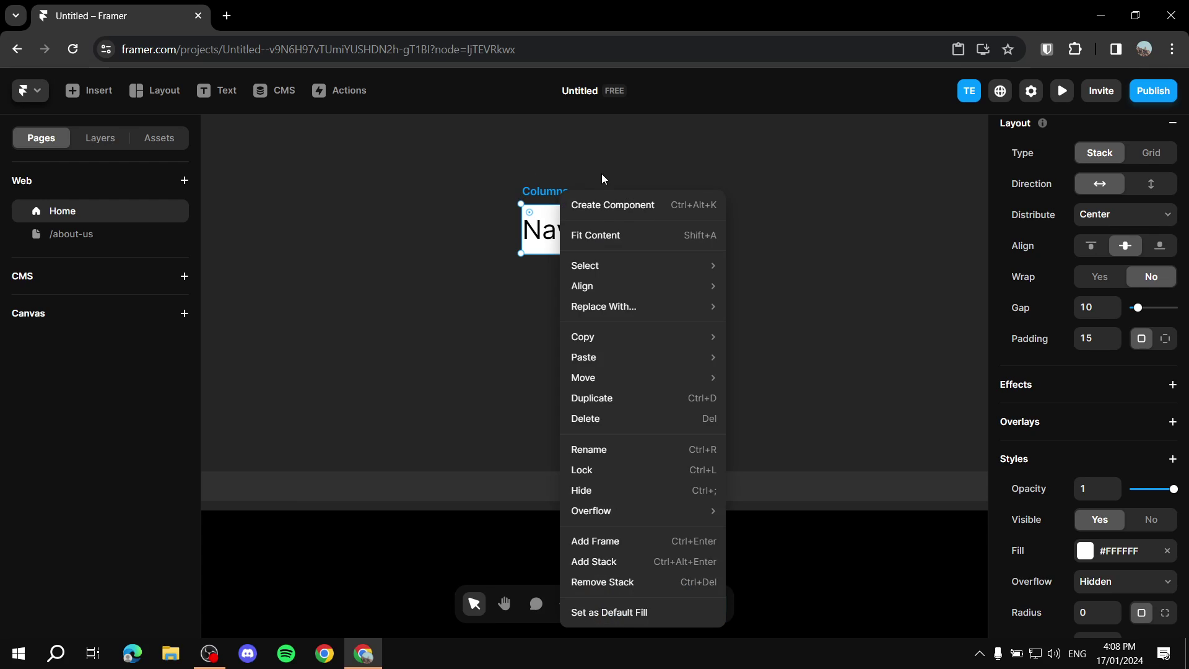
pyautogui.click(542, 189)
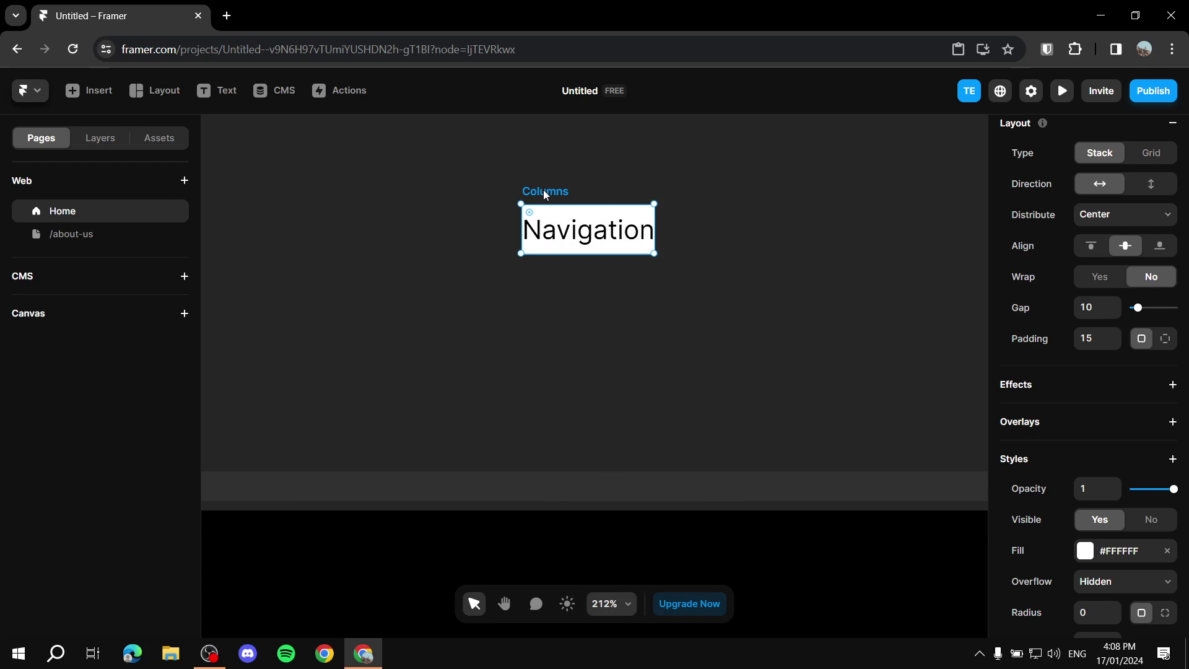
pyautogui.rightClick(544, 189)
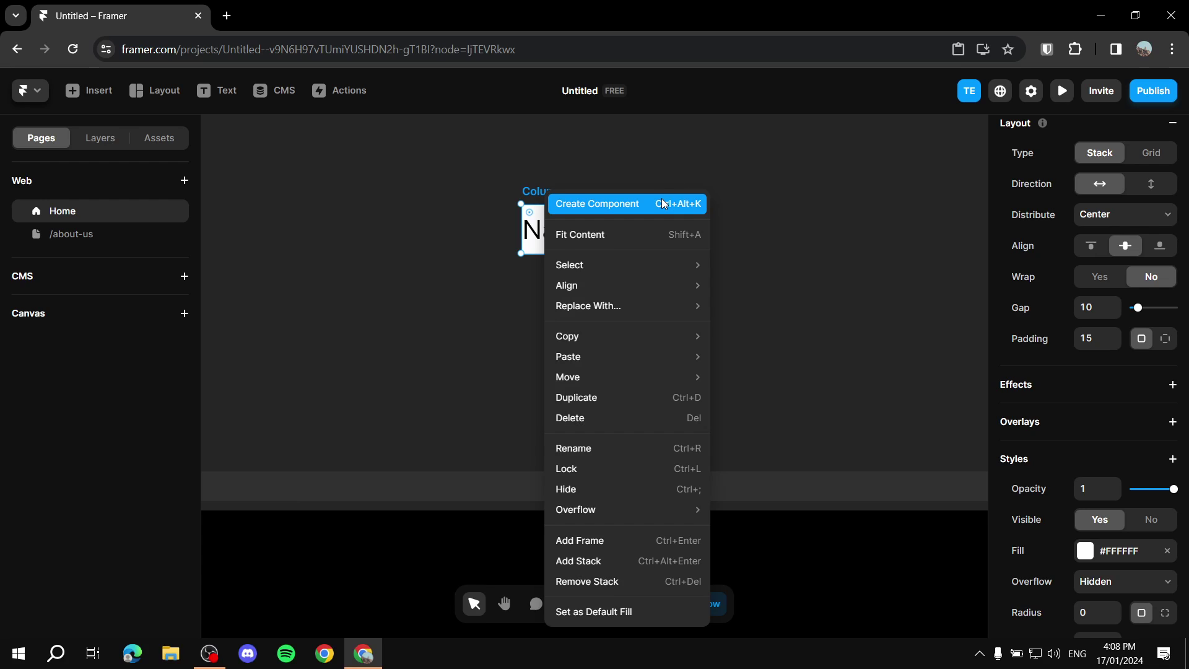
pyautogui.click(662, 199)
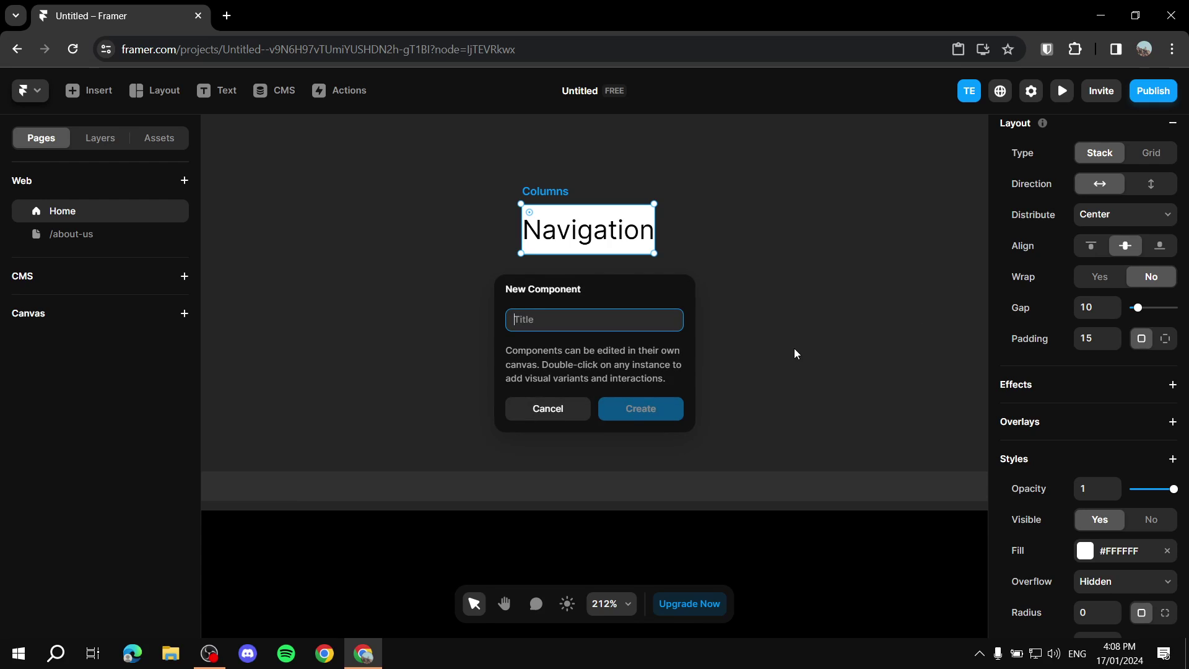
pyautogui.write('Navig')
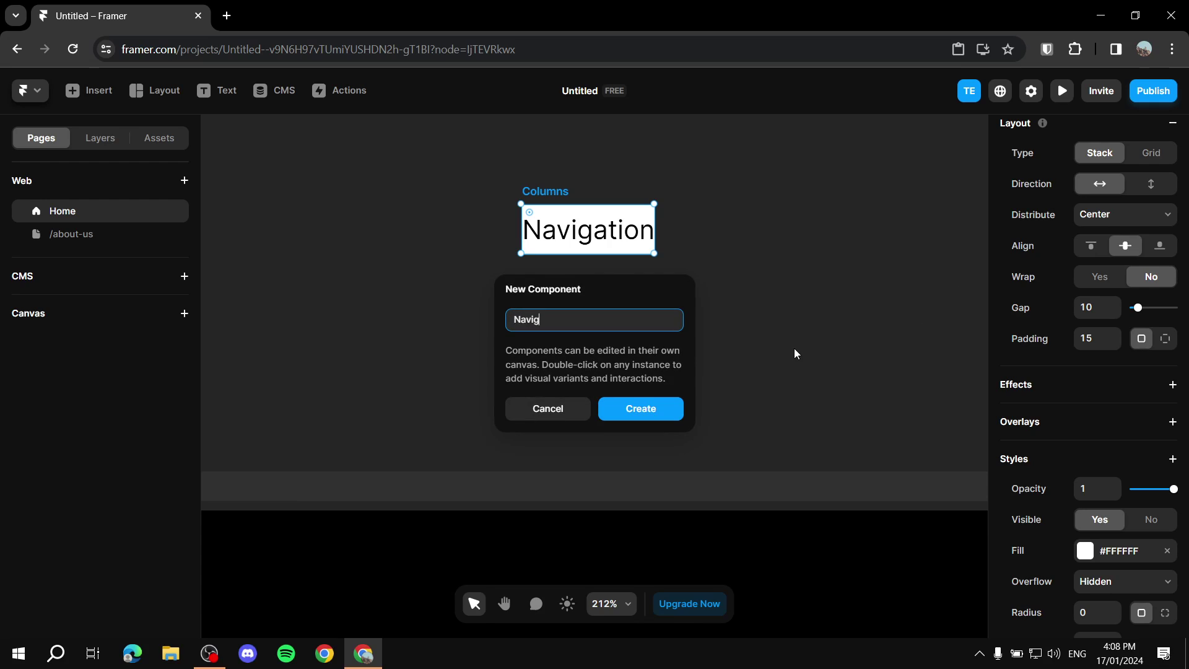
pyautogui.press('BackSpace')
pyautogui.press('BackSpace')
pyautogui.click(647, 417)
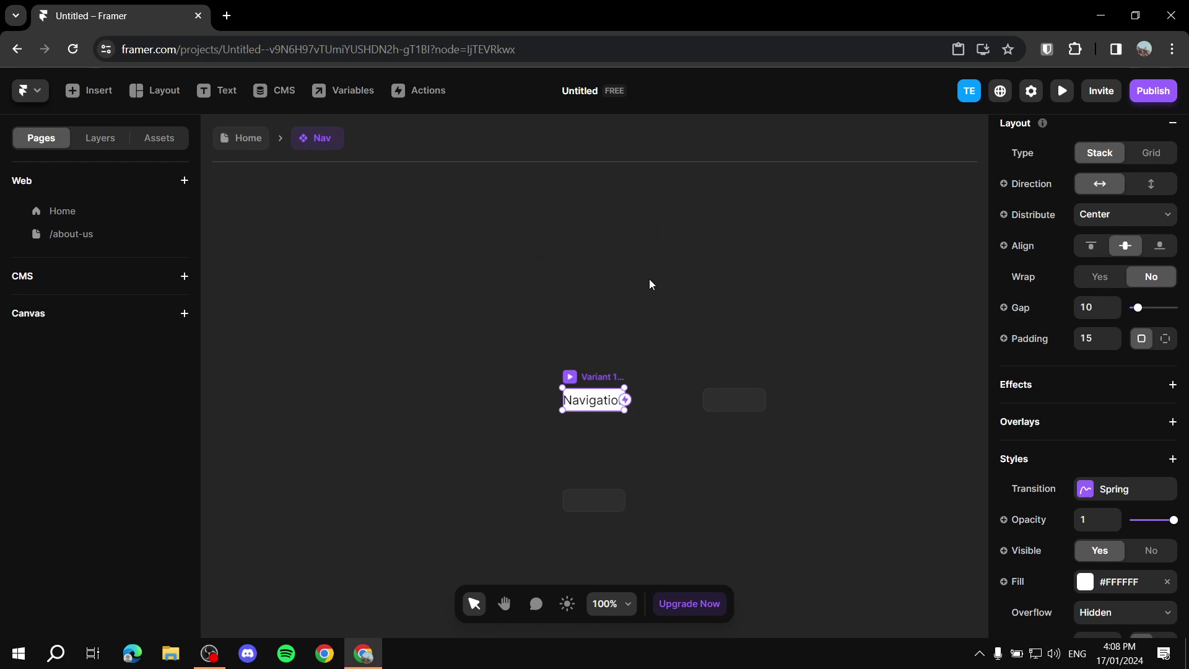
# Add a second variant next to the primary variant of the Nav component
pyautogui.scroll(5, 615, 342)
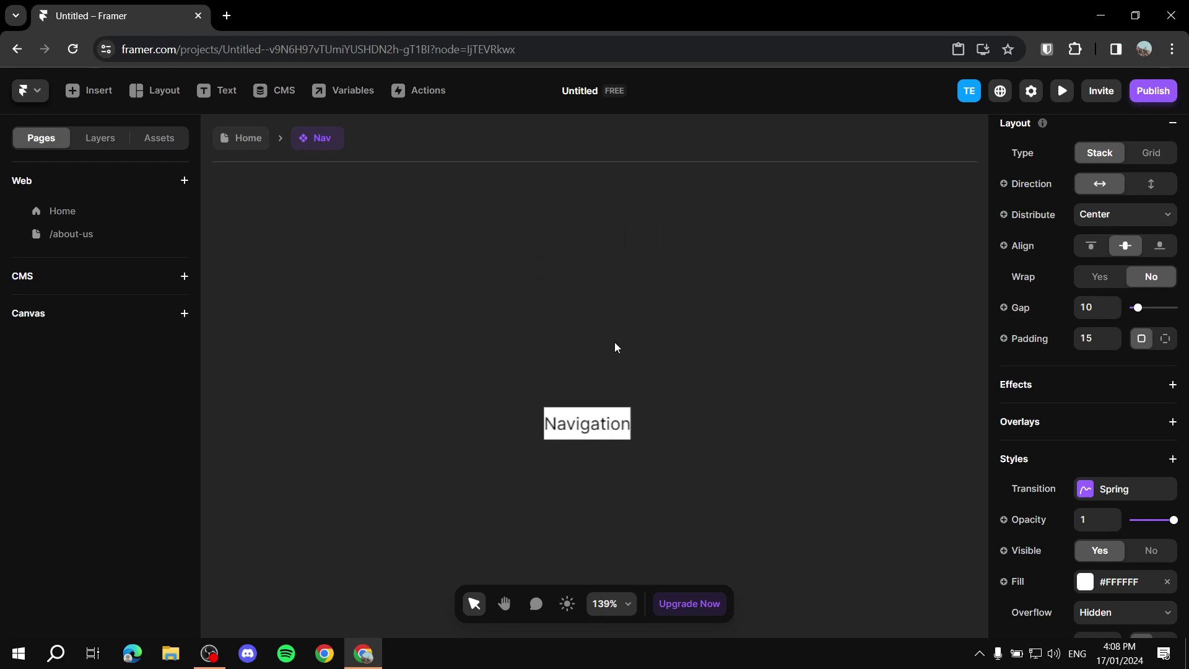
pyautogui.click(731, 369)
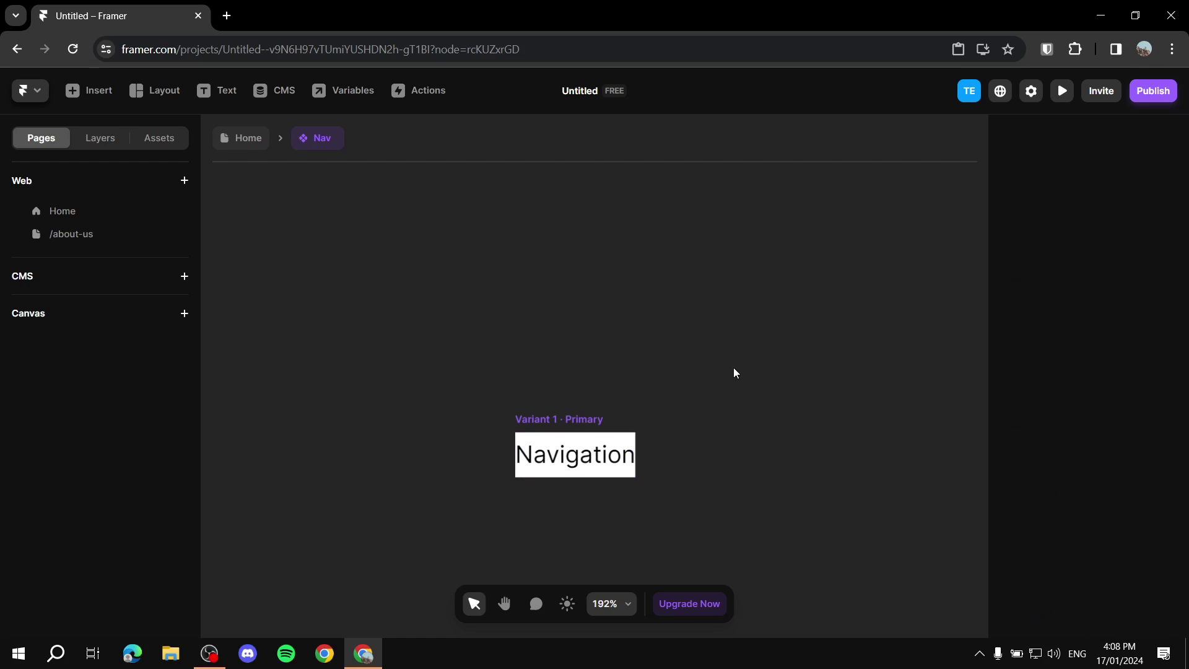
pyautogui.click(556, 420)
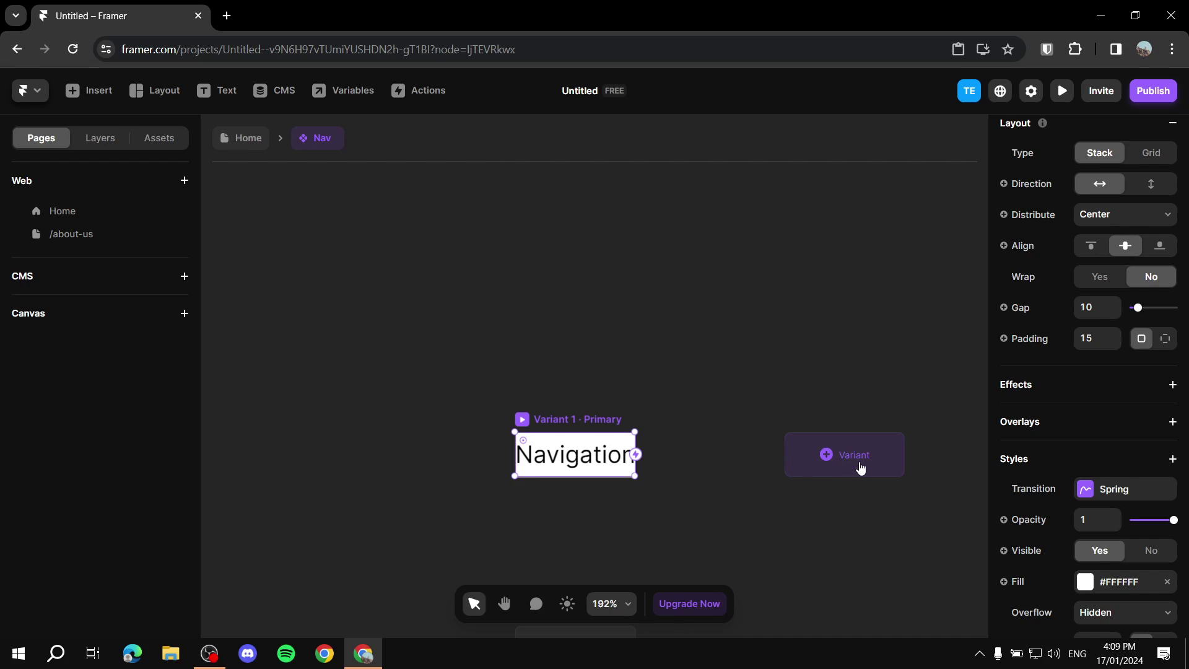
pyautogui.click(843, 463)
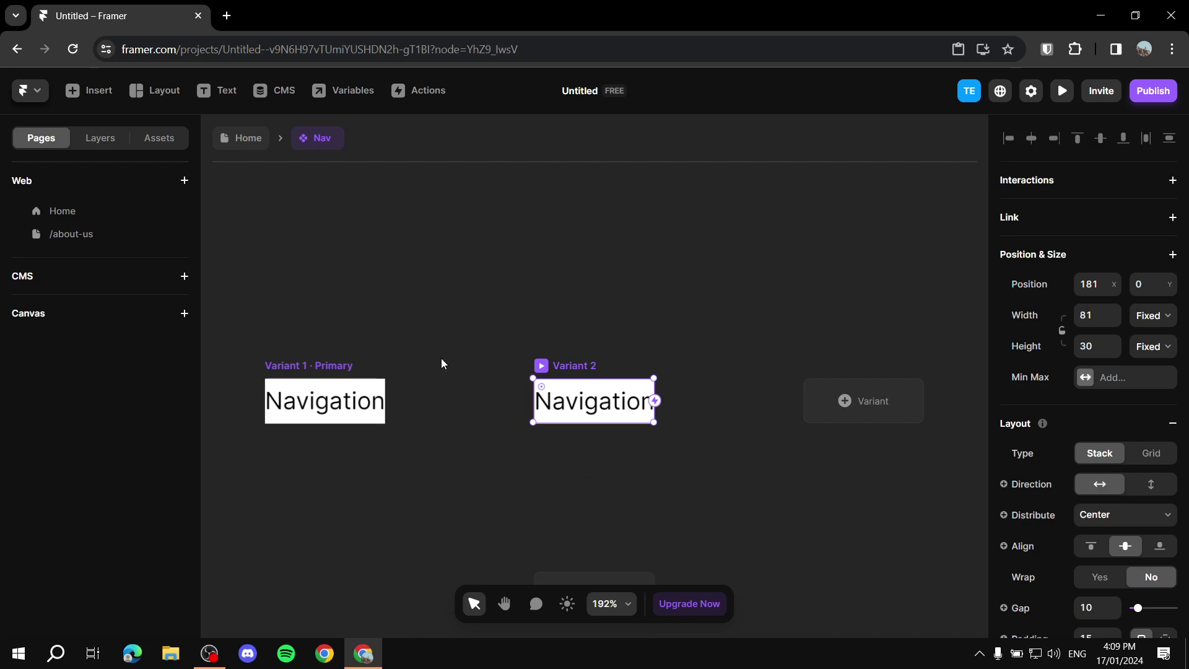
# Rename the Nav component's primary variant as "Default"
pyautogui.click(100, 144)
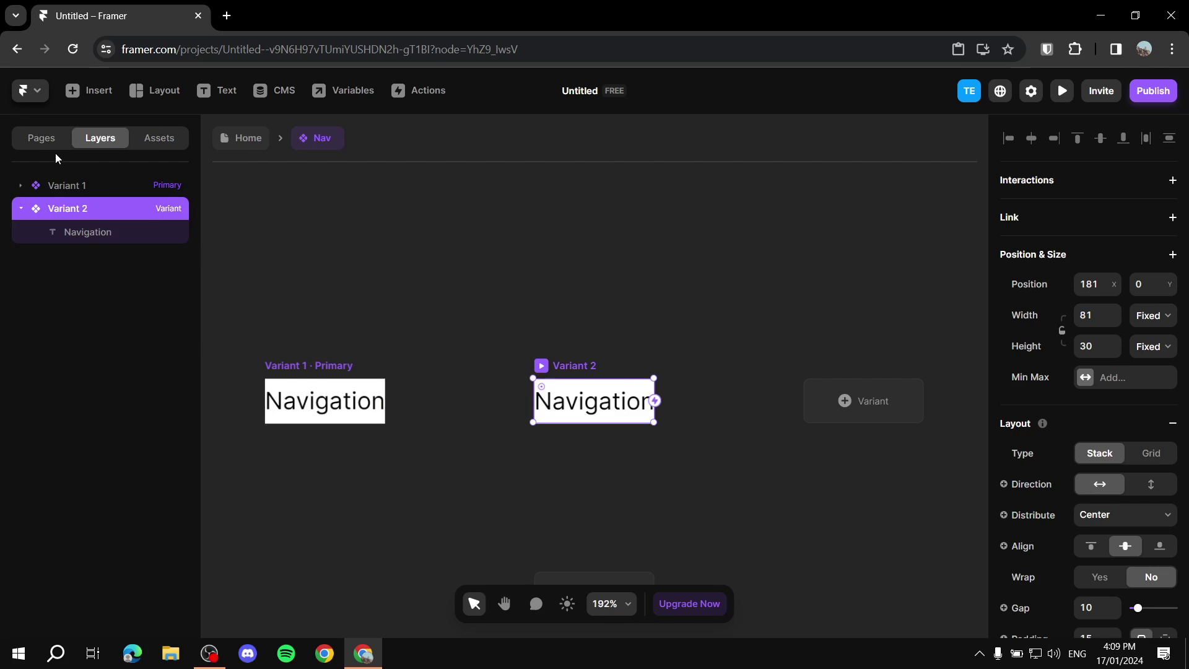
pyautogui.click(62, 187)
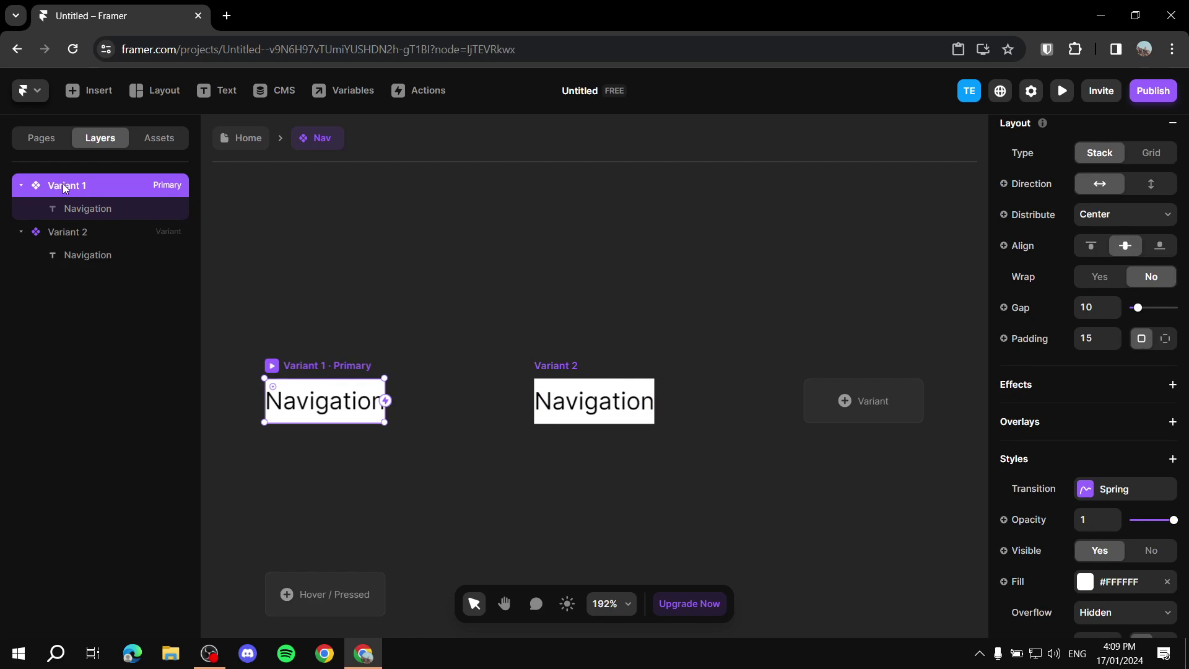
pyautogui.doubleClick(64, 187)
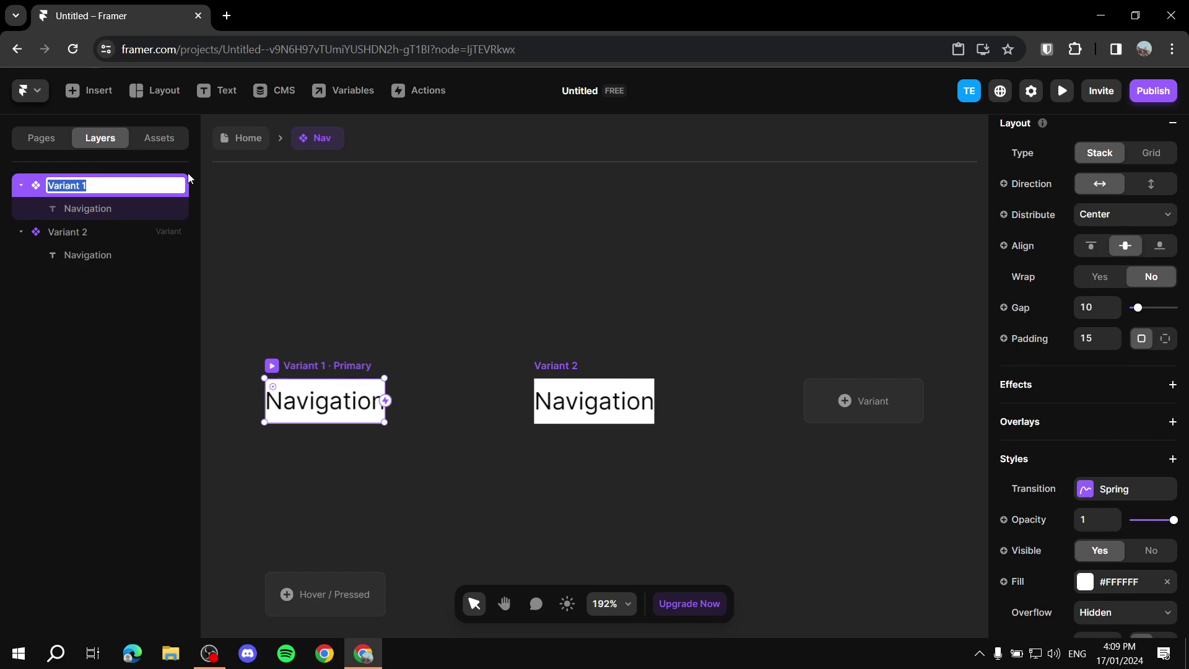
pyautogui.write('Default')
pyautogui.click(277, 222)
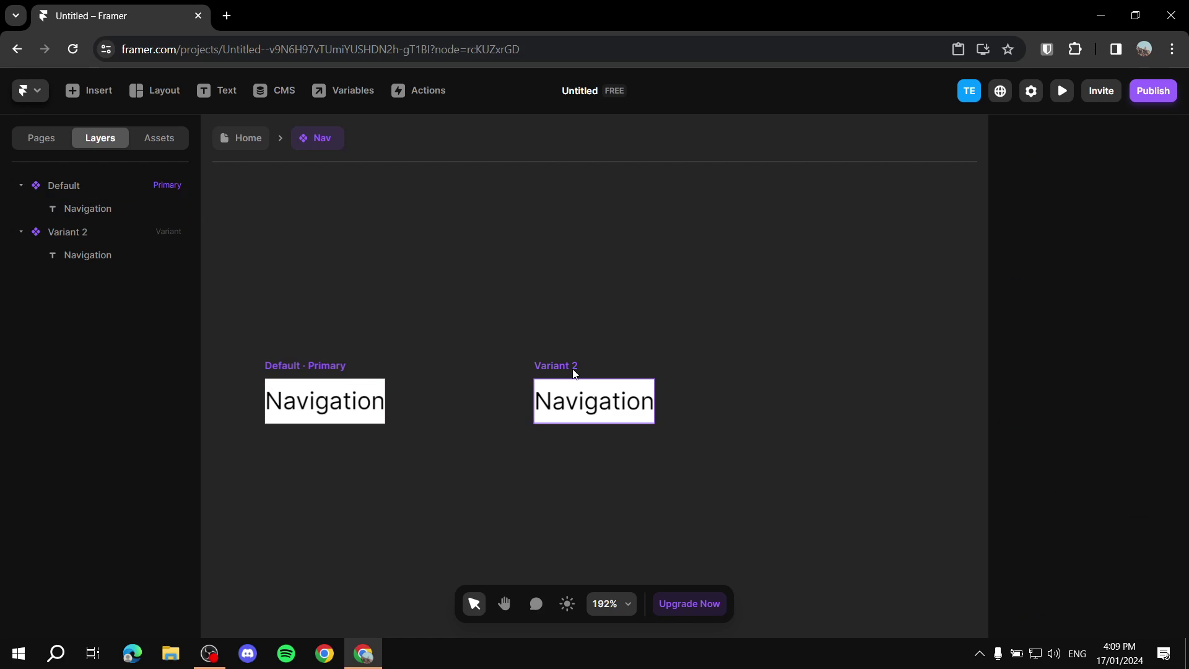
# Rename the Nav component's second variant as "Active"
pyautogui.doubleClick(111, 232)
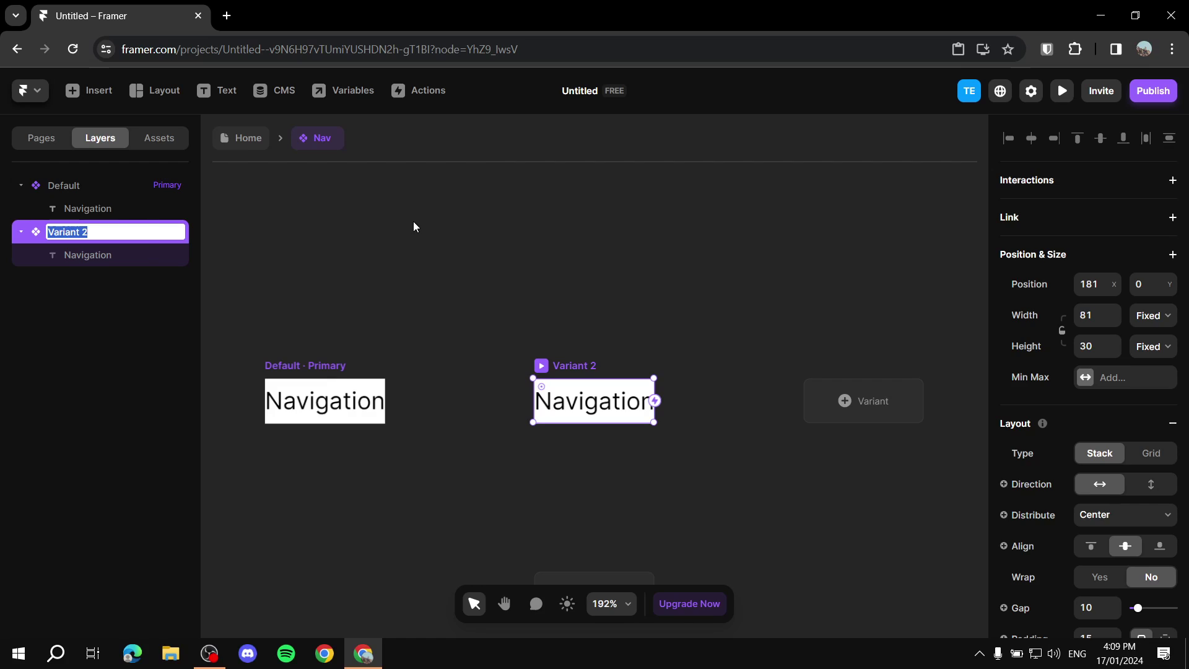
pyautogui.write('Active')
pyautogui.click(483, 214)
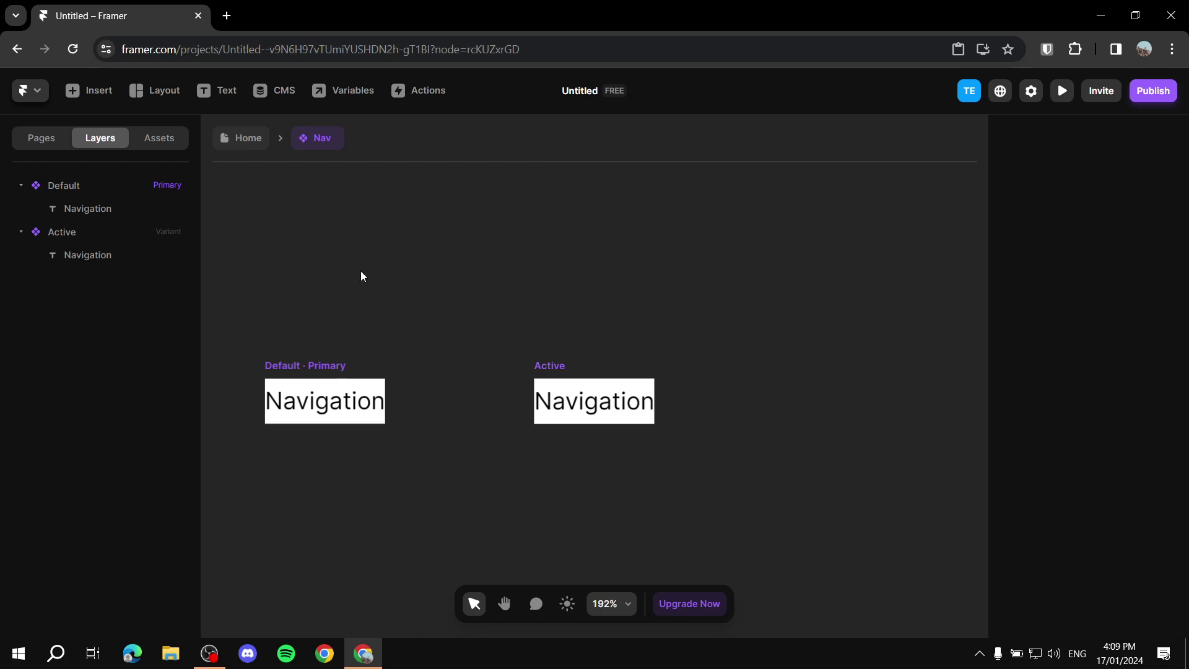
# Make the Default variant's background transparent by setting its fill opacity to 0%
pyautogui.click(318, 367)
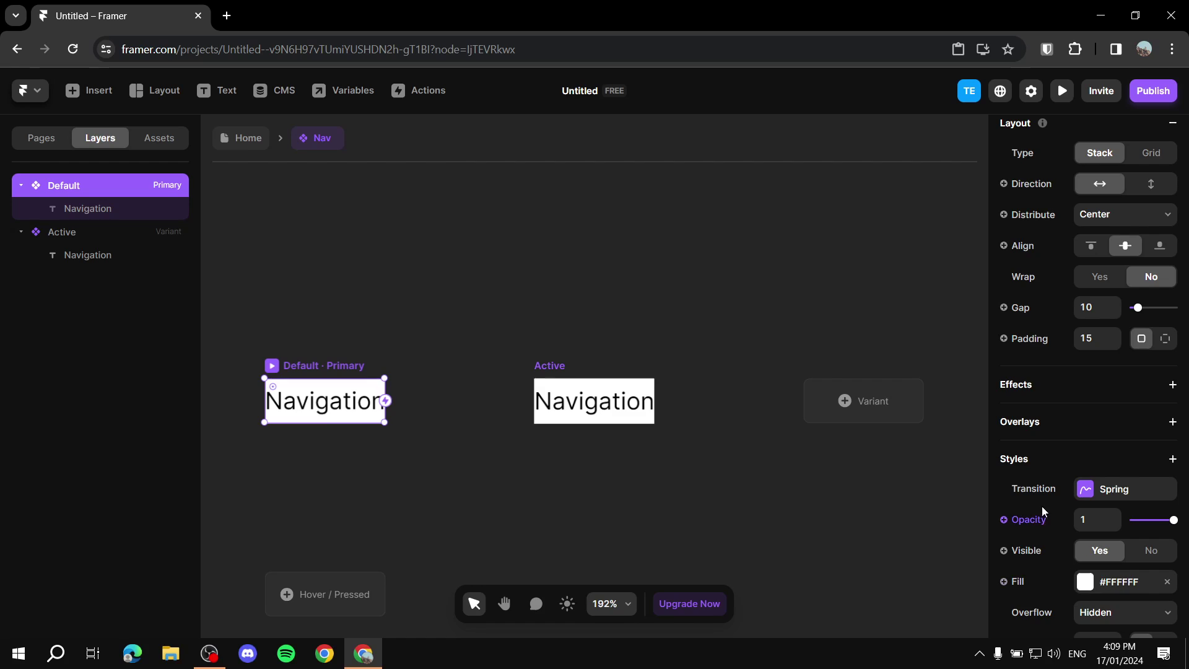
pyautogui.scroll(-3, 1045, 514)
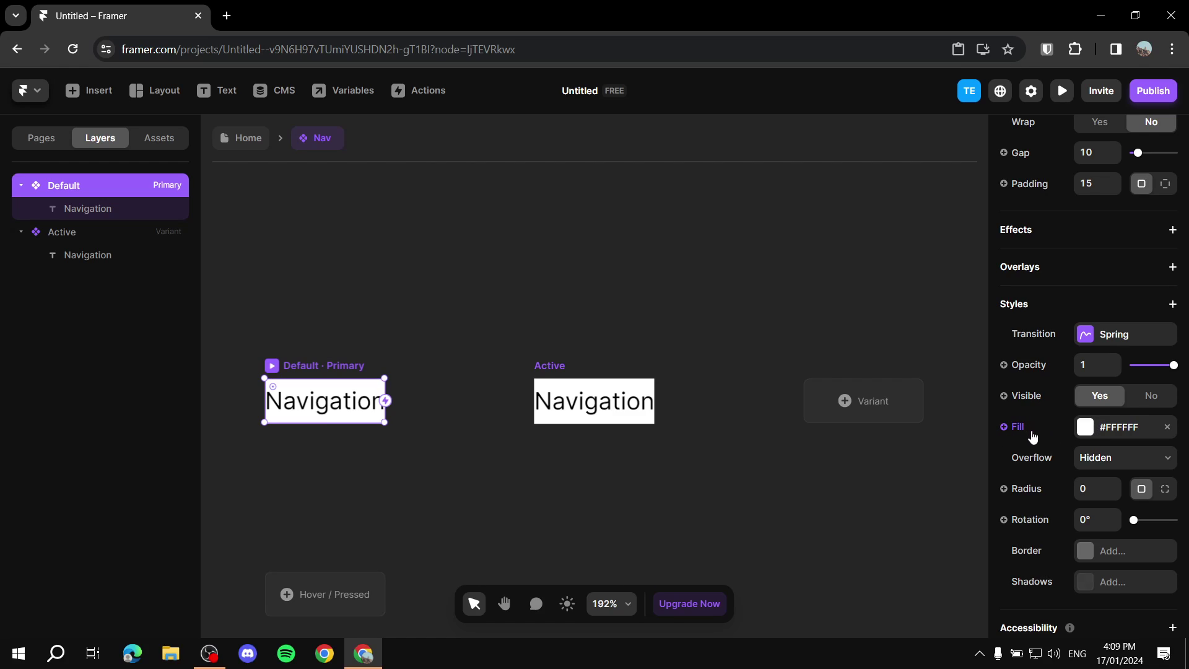
pyautogui.click(1085, 430)
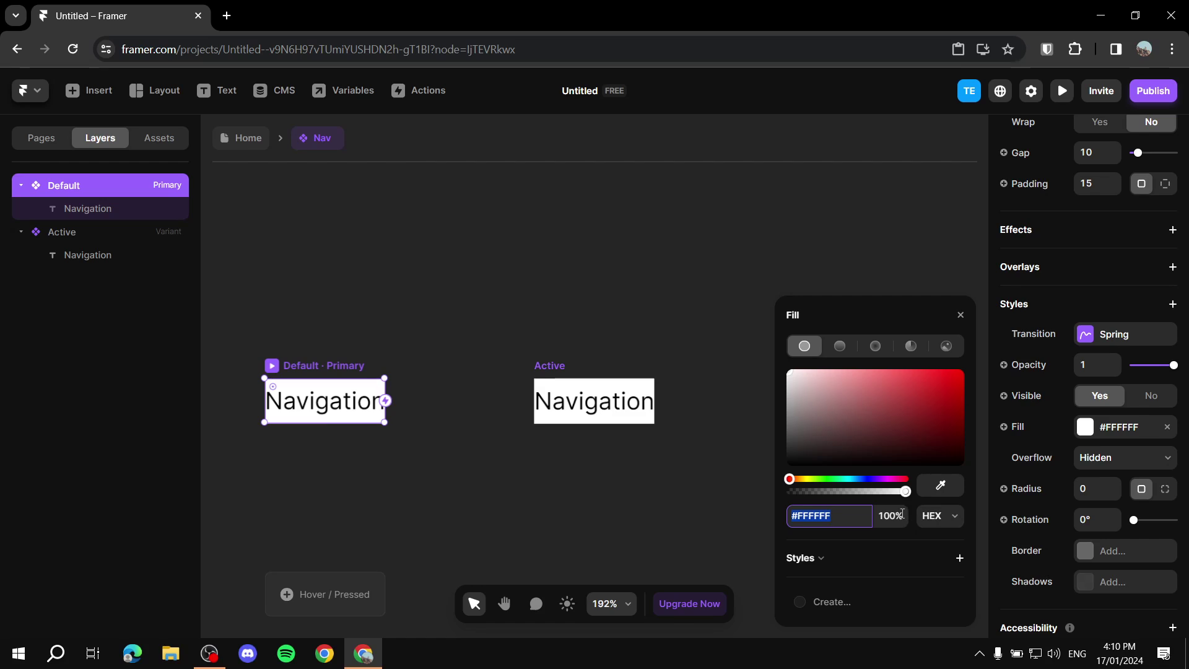
pyautogui.click(877, 514)
pyautogui.write('0')
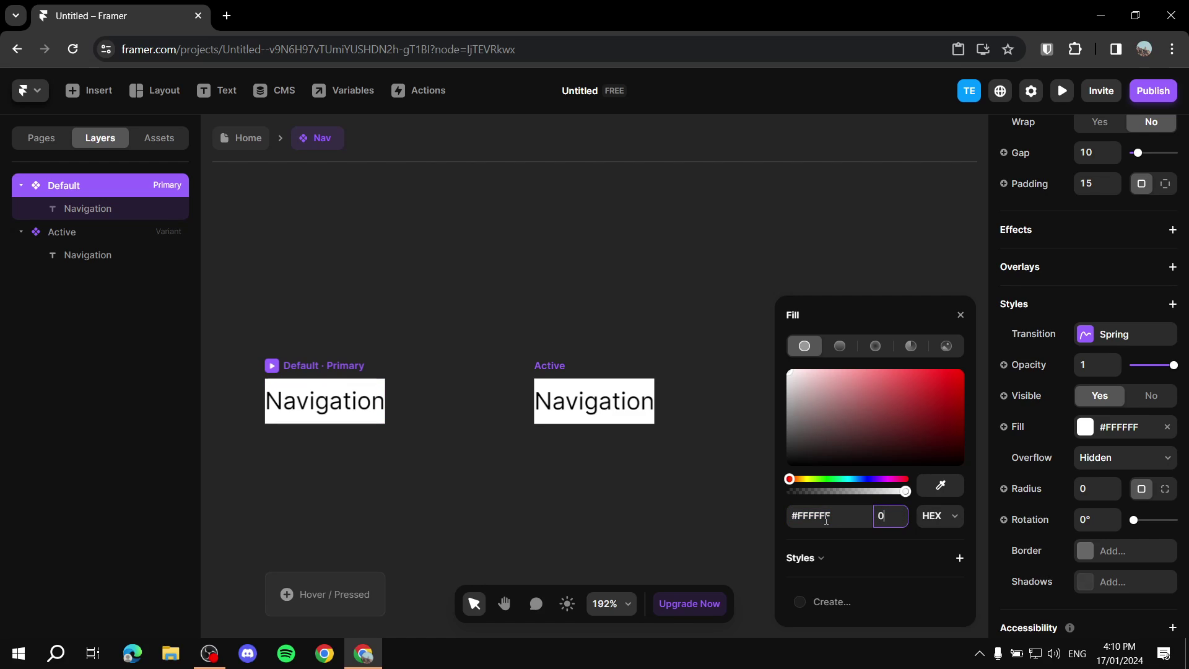
pyautogui.click(556, 299)
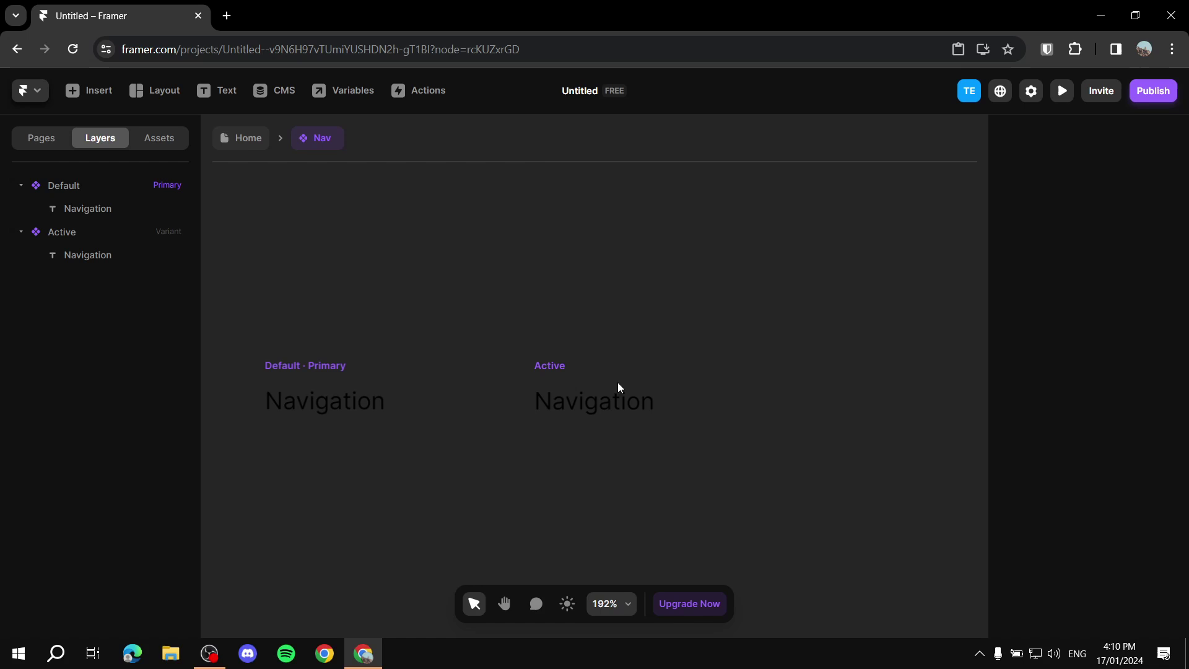
# Set the fill opacity of the Active variant to 100%
pyautogui.click(558, 366)
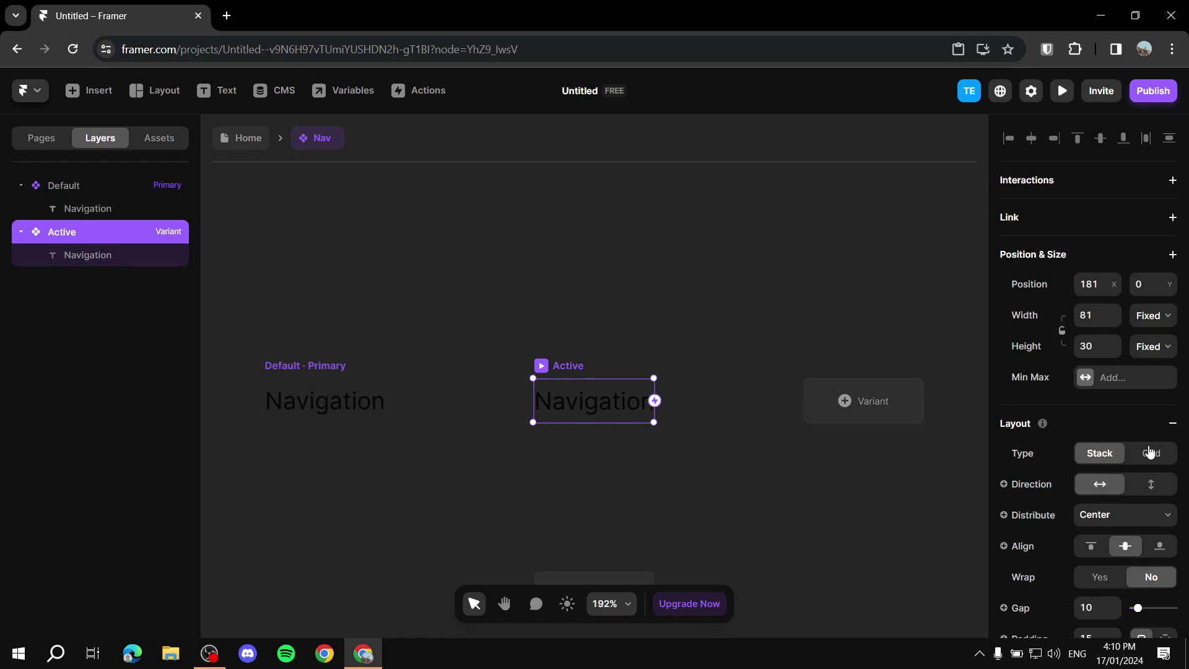
pyautogui.scroll(-4, 1062, 334)
pyautogui.scroll(-5, 1081, 379)
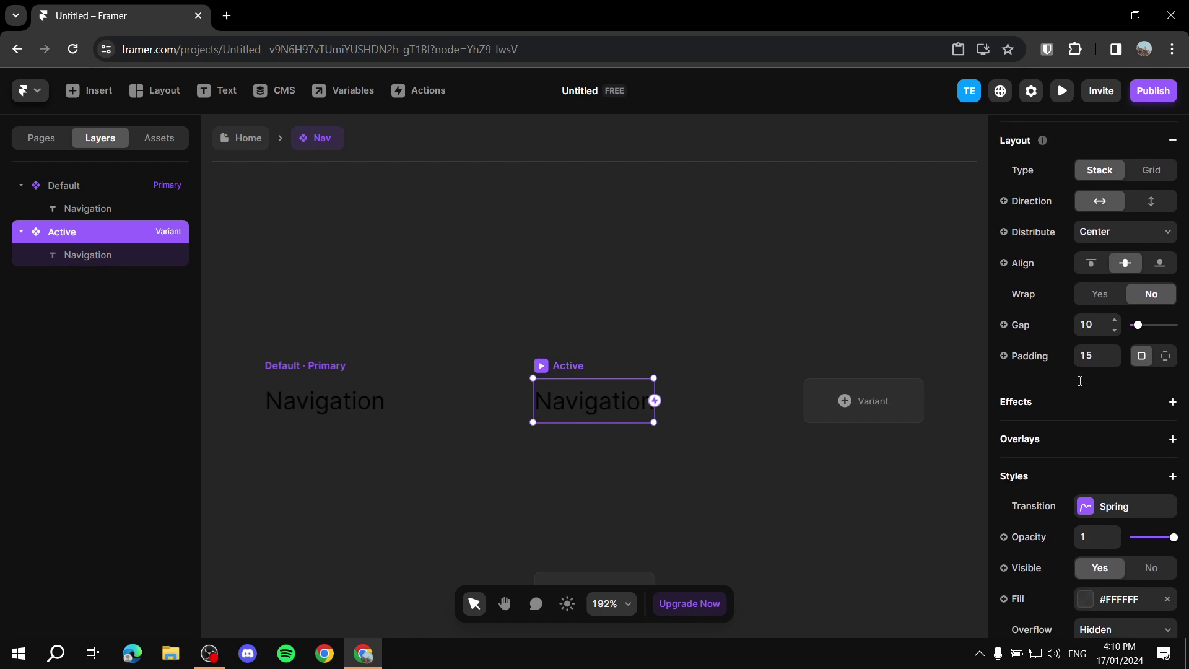
pyautogui.click(1098, 427)
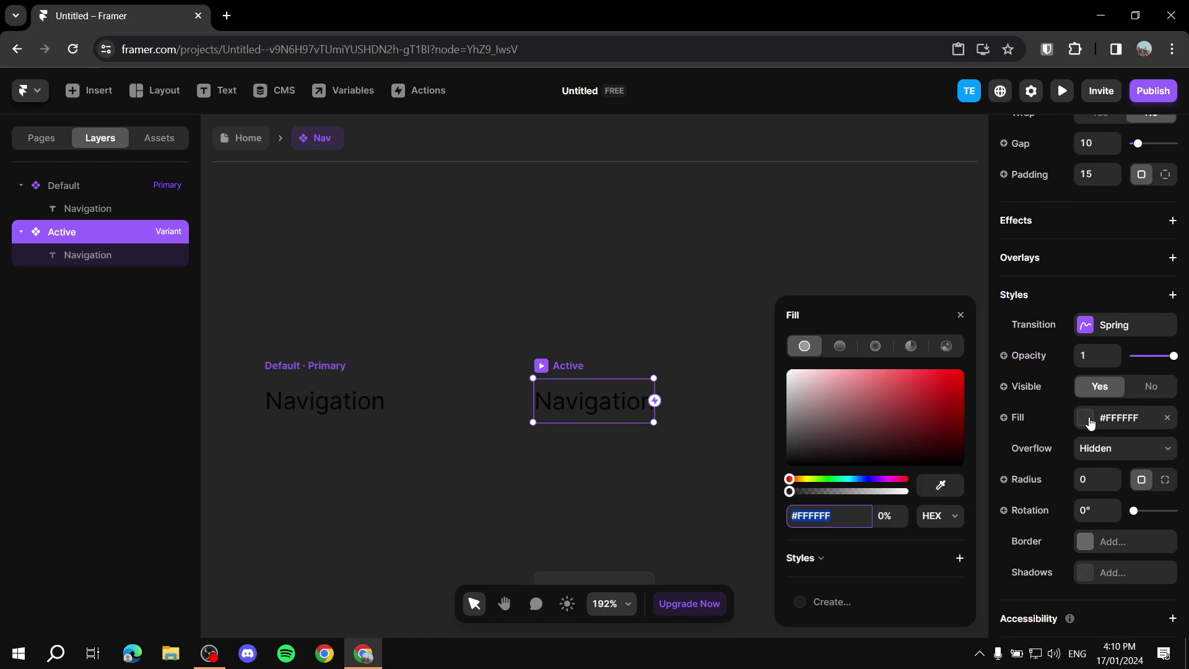
pyautogui.click(895, 511)
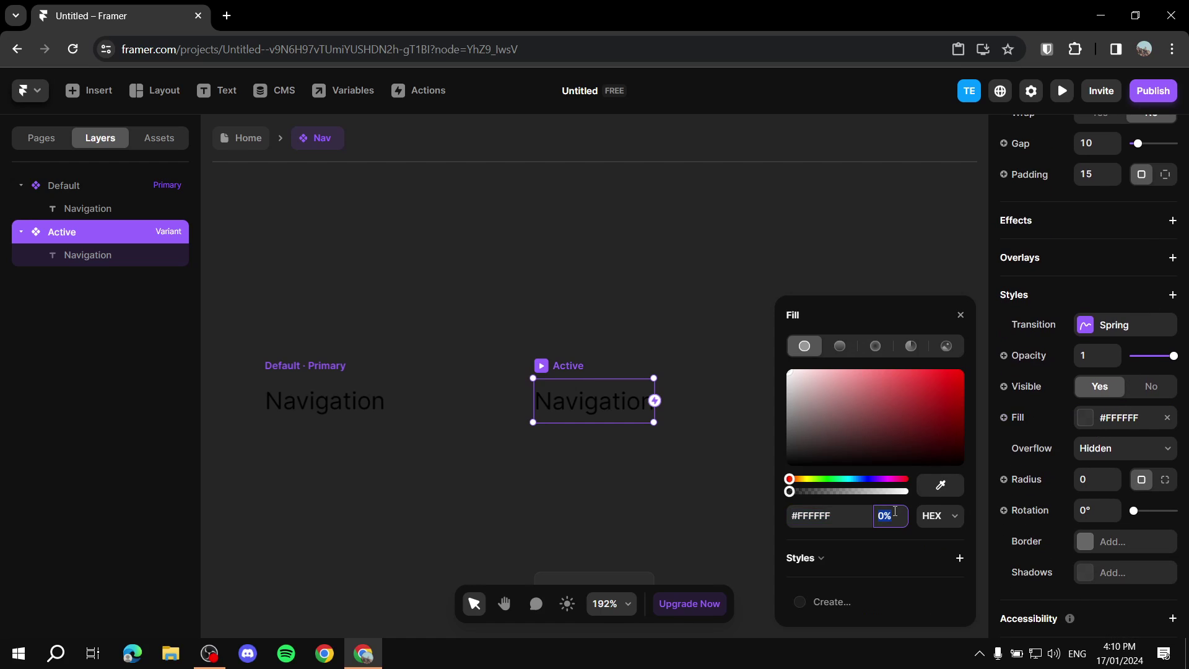
pyautogui.write('100')
pyautogui.click(750, 374)
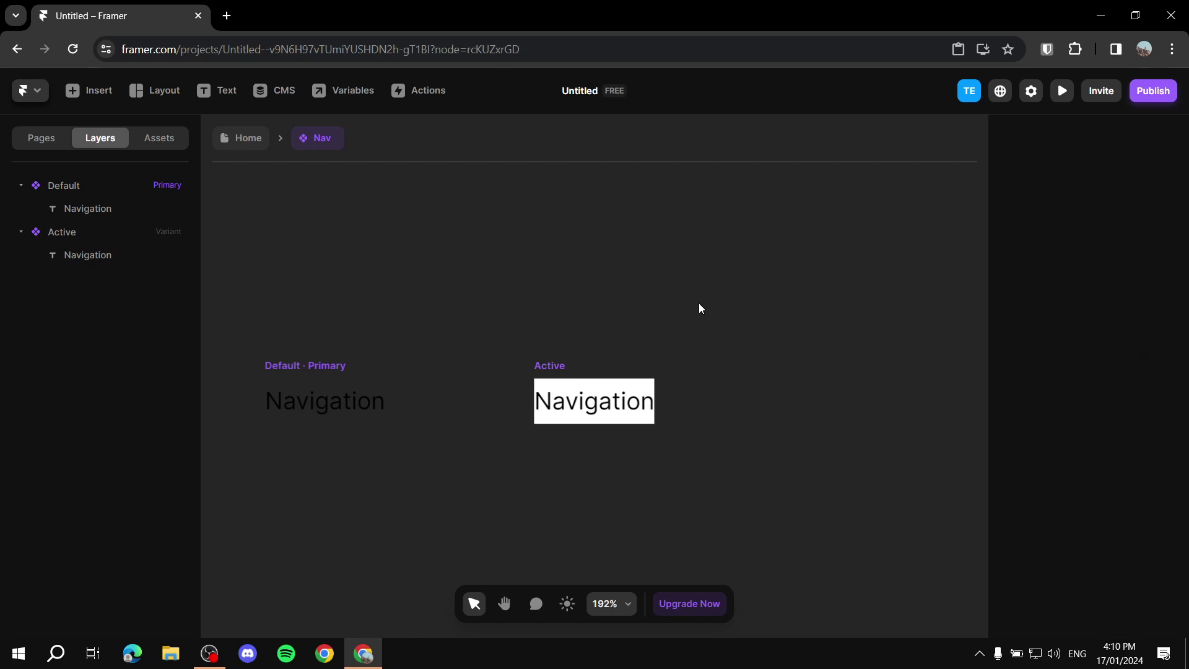
# Change the Active variant's fill color to the light gray #B8B8B8
pyautogui.click(571, 367)
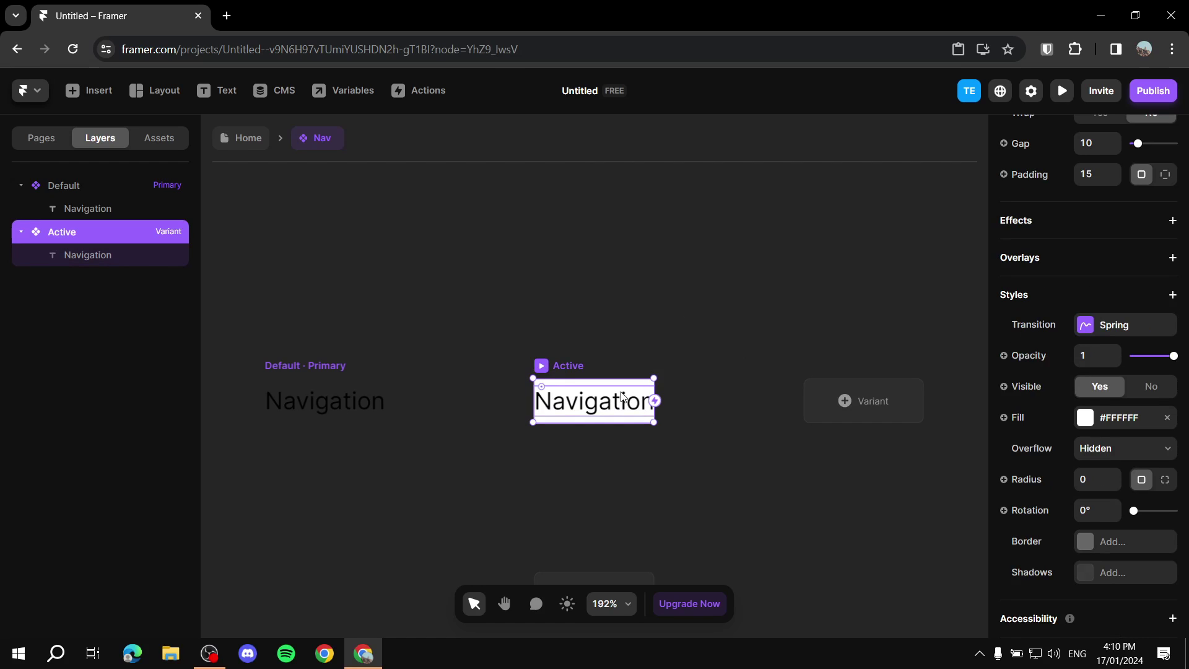
pyautogui.click(1093, 424)
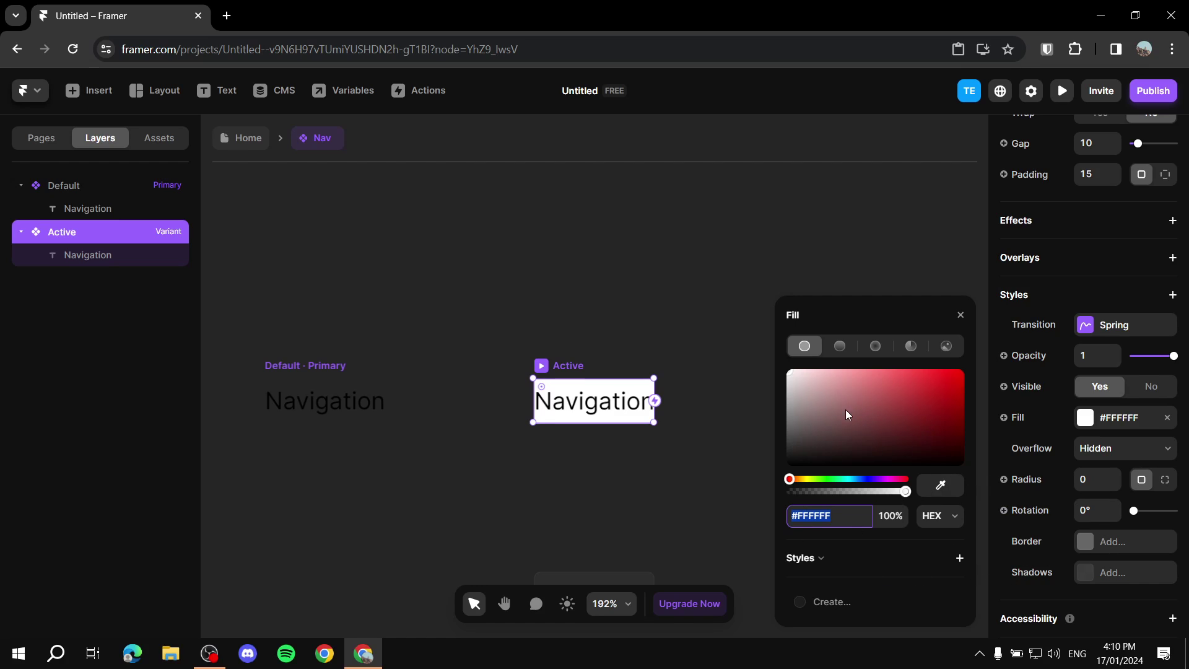
pyautogui.moveTo(859, 477); pyautogui.dragTo(717, 501)
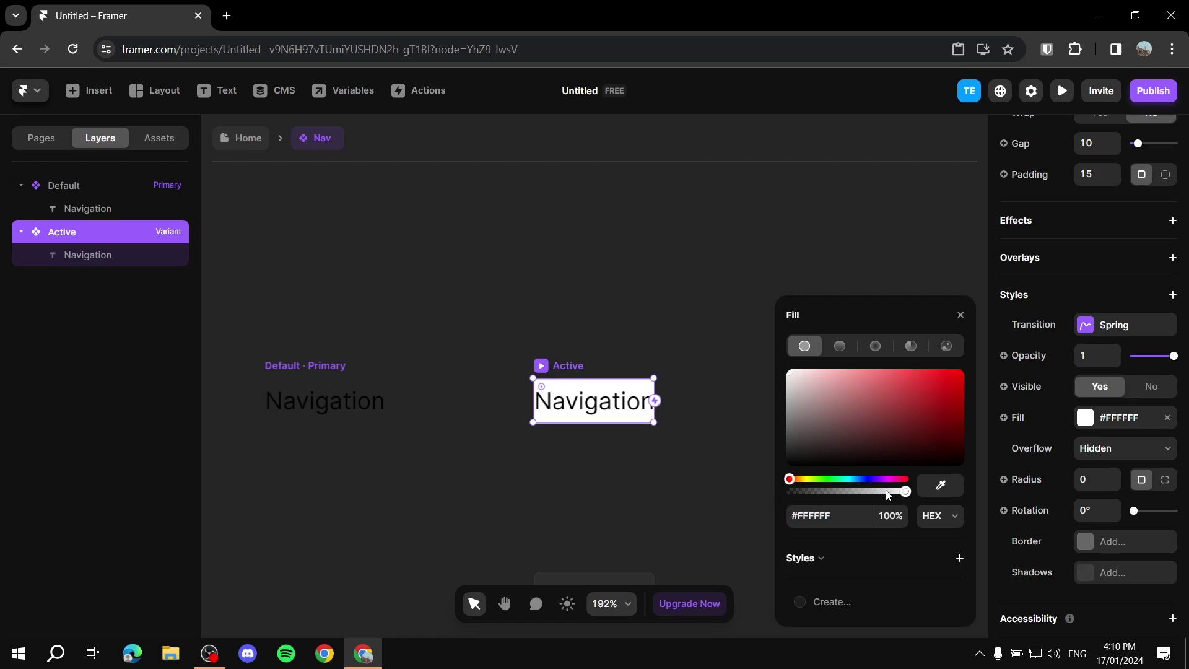
pyautogui.click(788, 392)
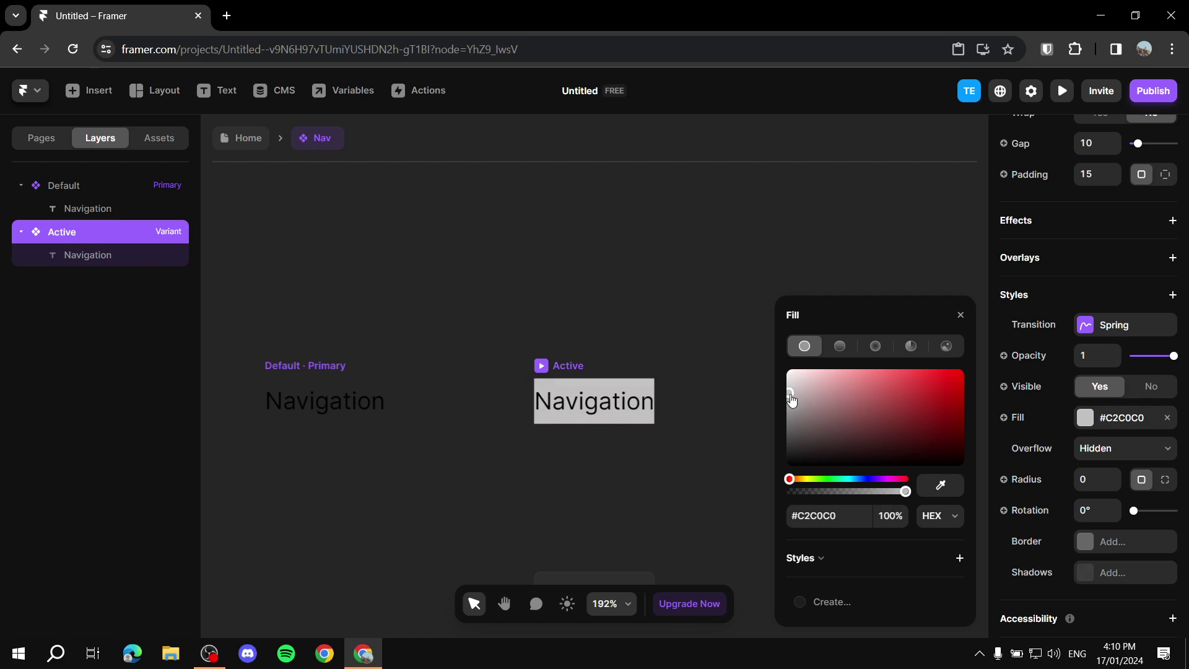
pyautogui.click(789, 397)
pyautogui.click(753, 399)
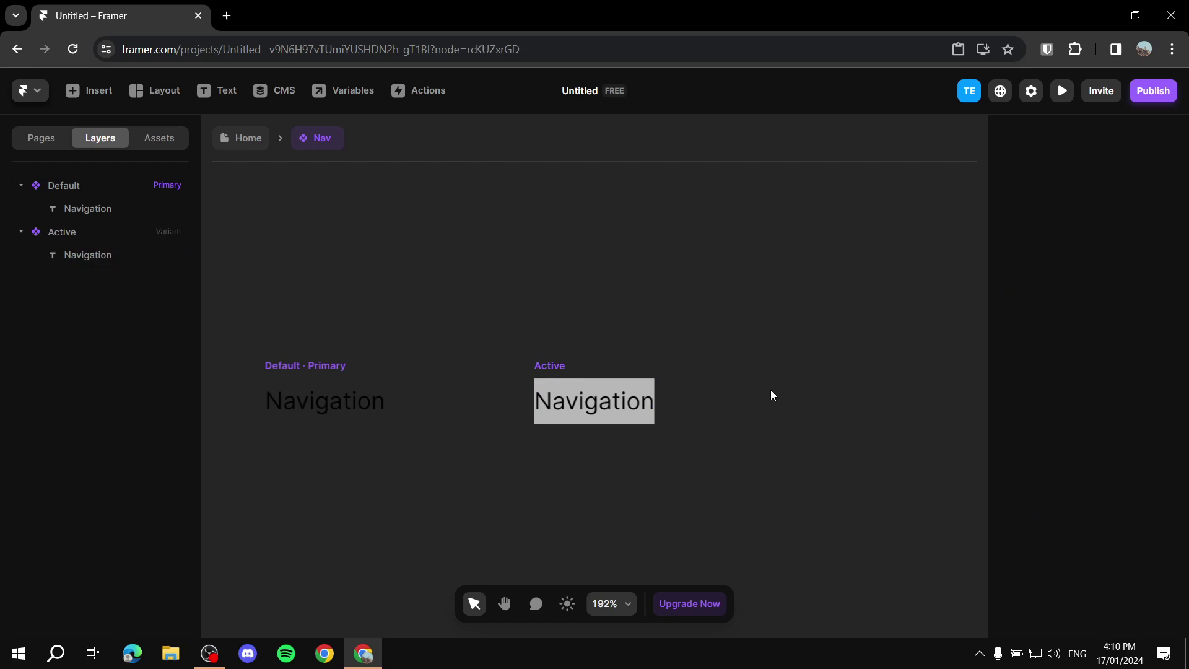
# Round the corners of the Active variant by giving it a corner radius
pyautogui.click(548, 362)
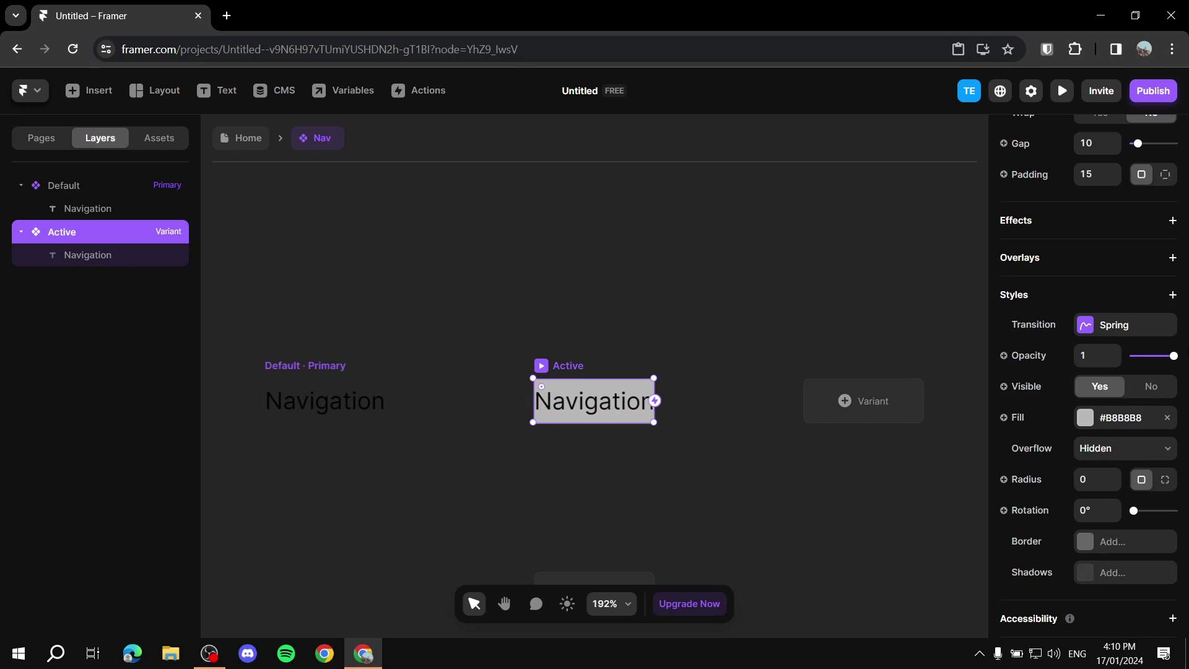
pyautogui.scroll(-1, 1168, 374)
pyautogui.click(1091, 435)
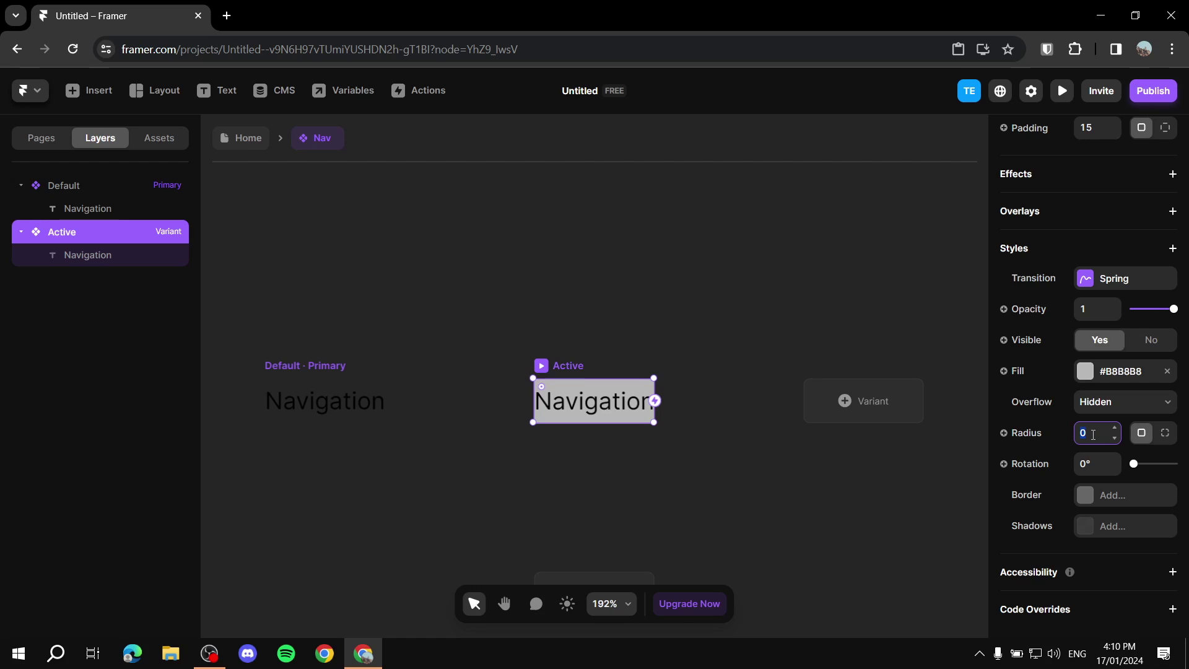
pyautogui.click(723, 266)
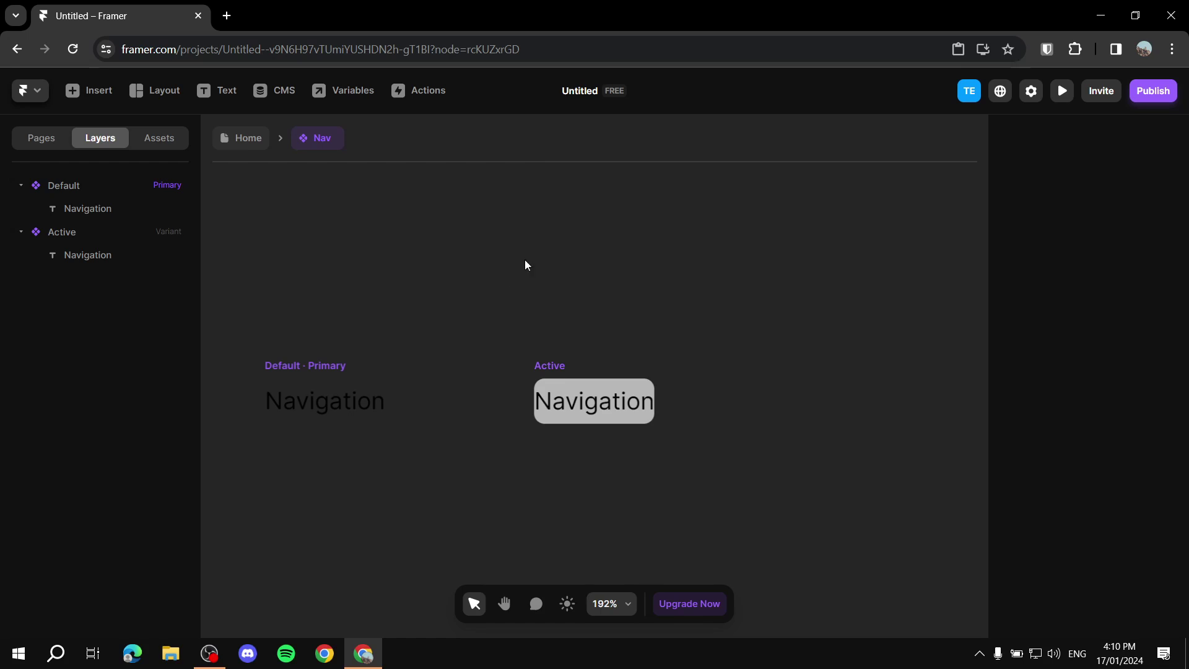
# Leave the Nav component and return to the Home page canvas
pyautogui.click(259, 144)
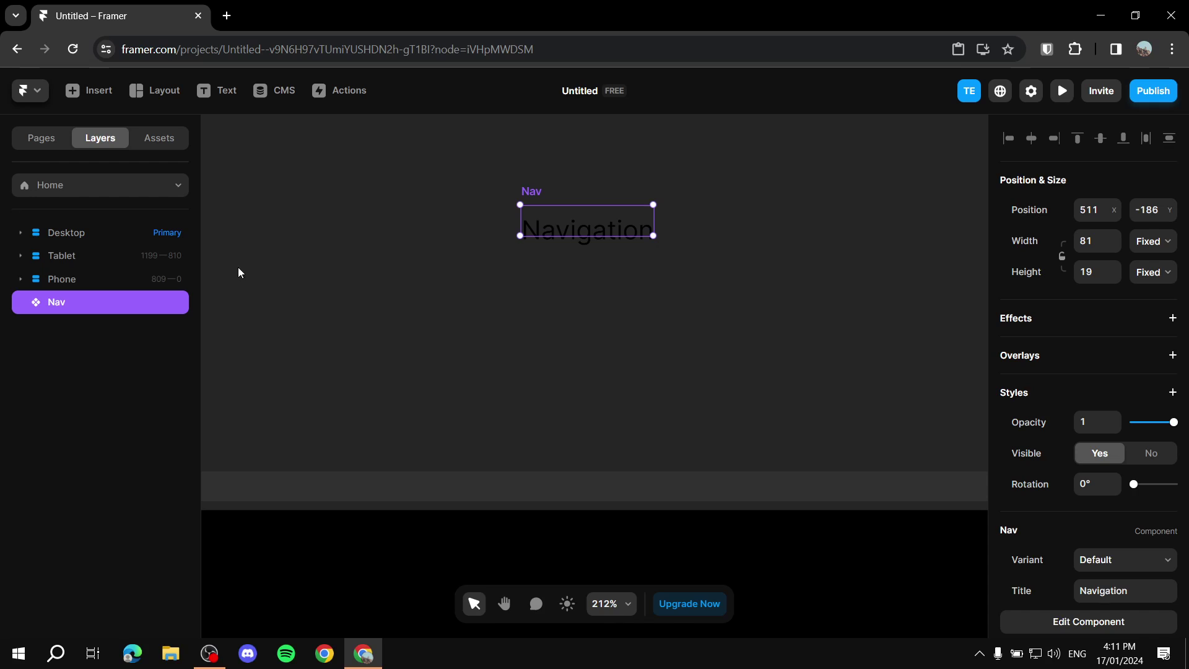
pyautogui.scroll(-5, 470, 314)
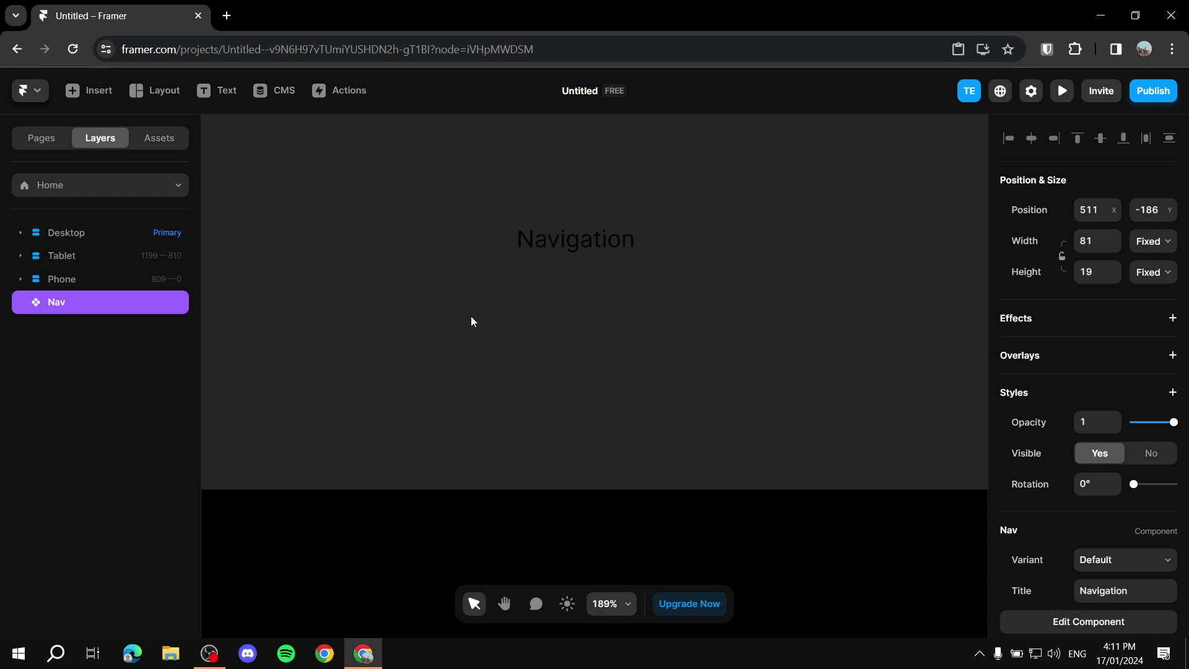
pyautogui.scroll(-2, 395, 317)
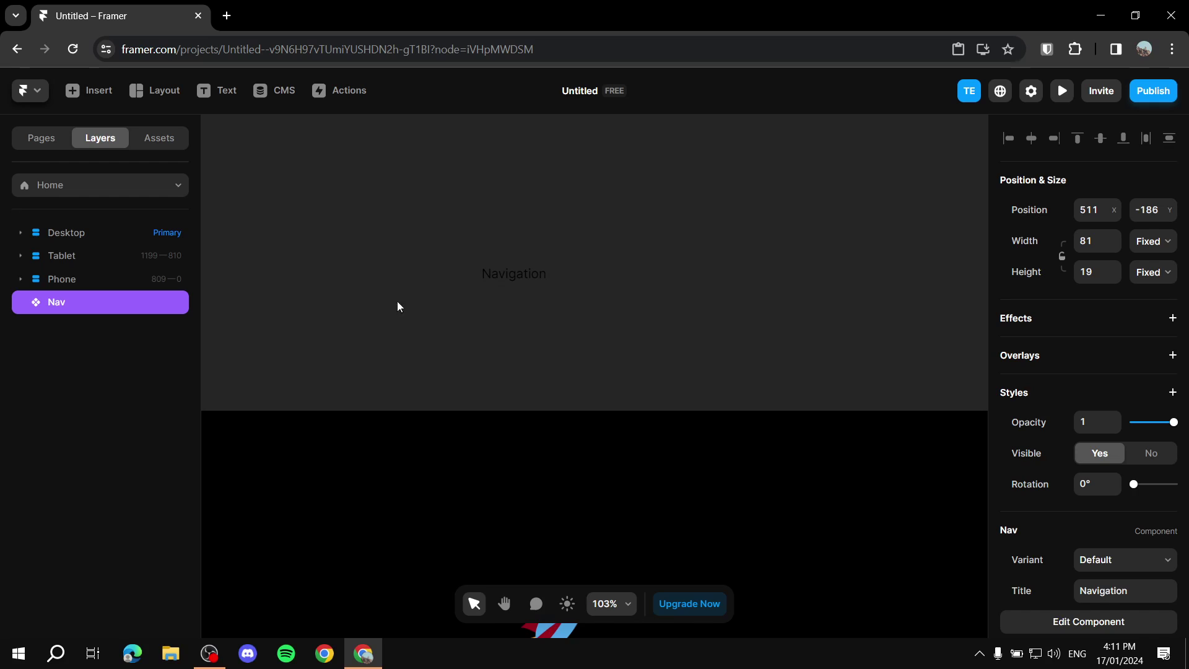
pyautogui.rightClick(519, 274)
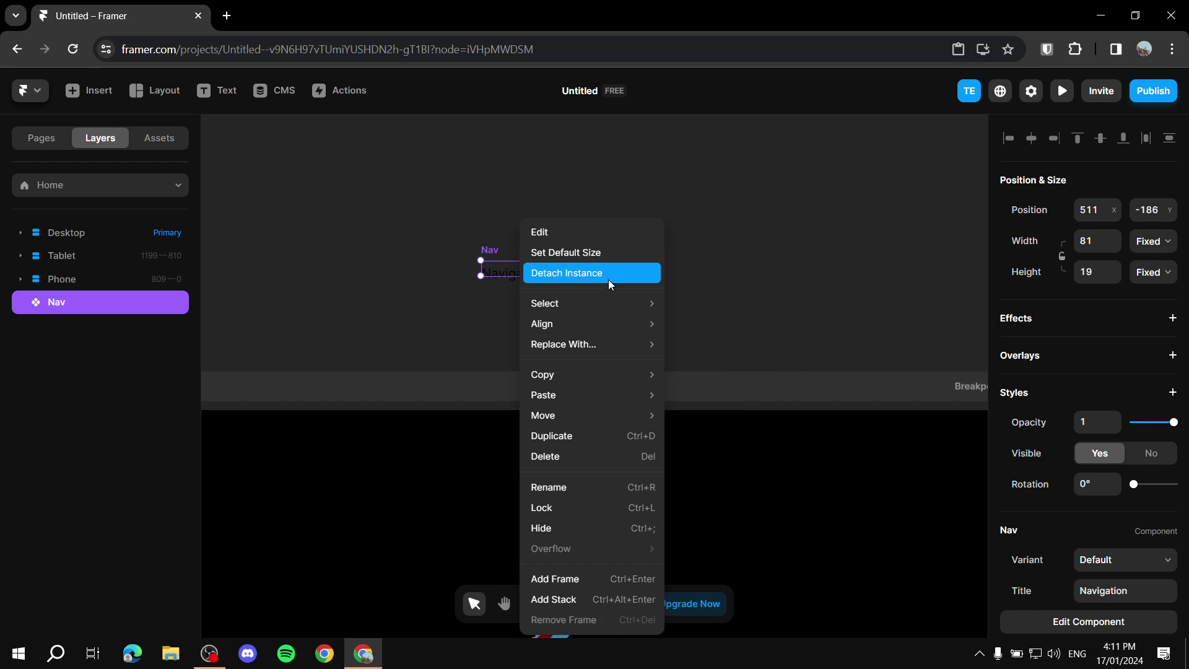
pyautogui.click(732, 273)
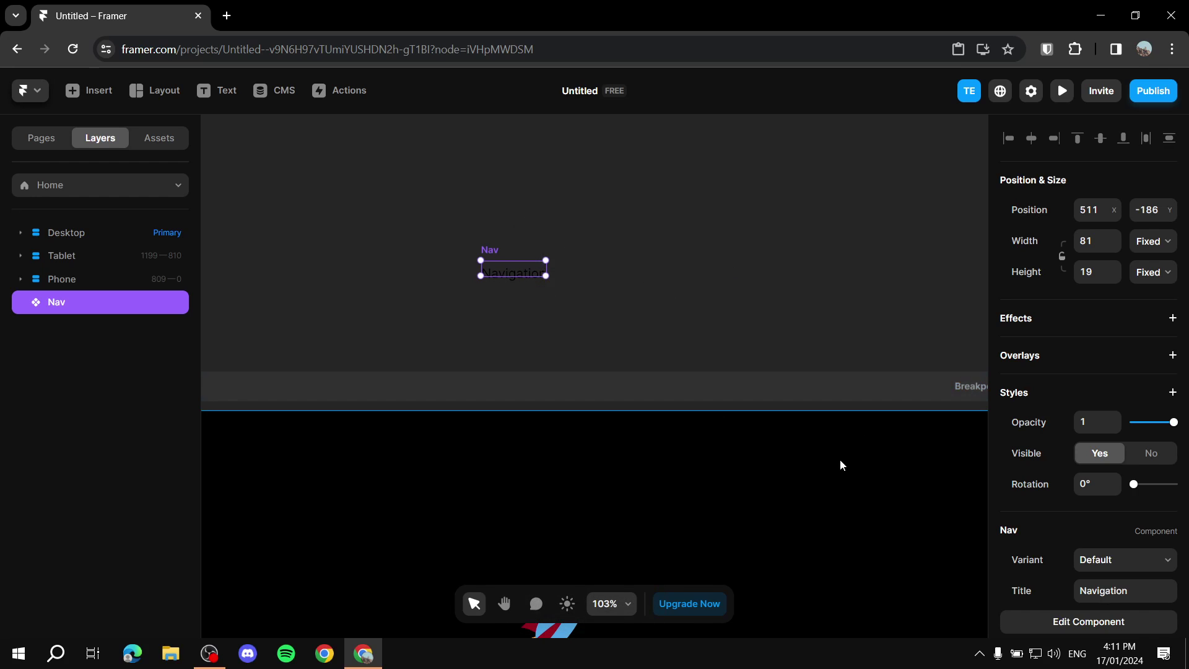
pyautogui.scroll(-2, 867, 381)
pyautogui.scroll(-12, 447, 310)
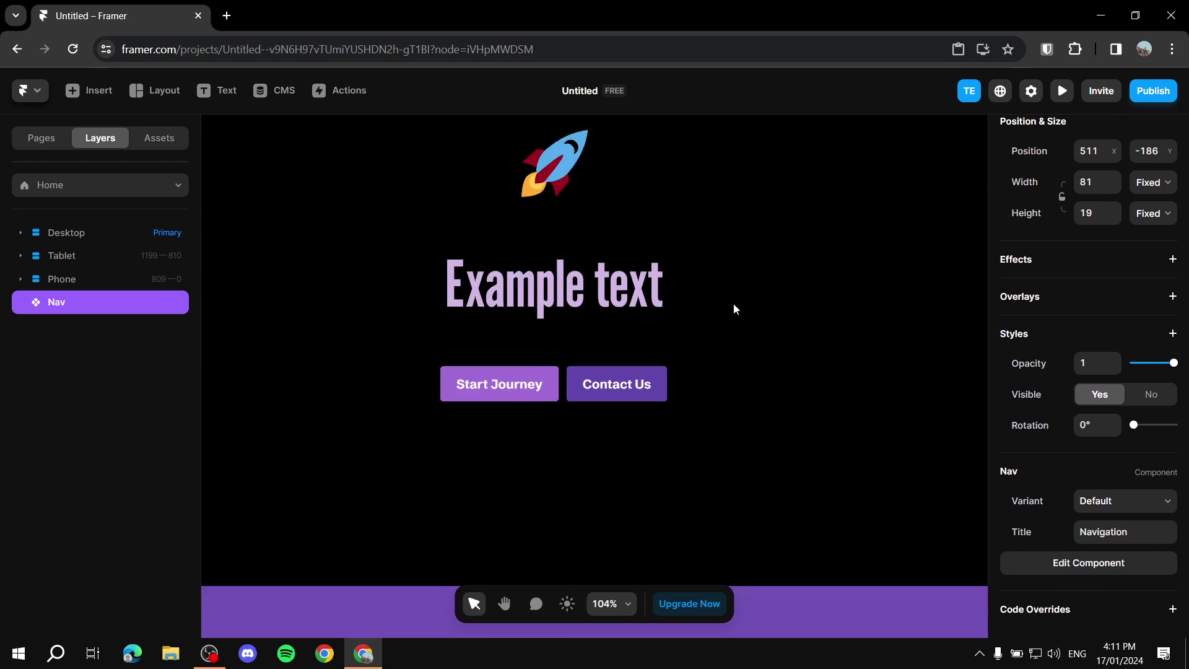
pyautogui.scroll(4, 669, 359)
pyautogui.scroll(8, 642, 313)
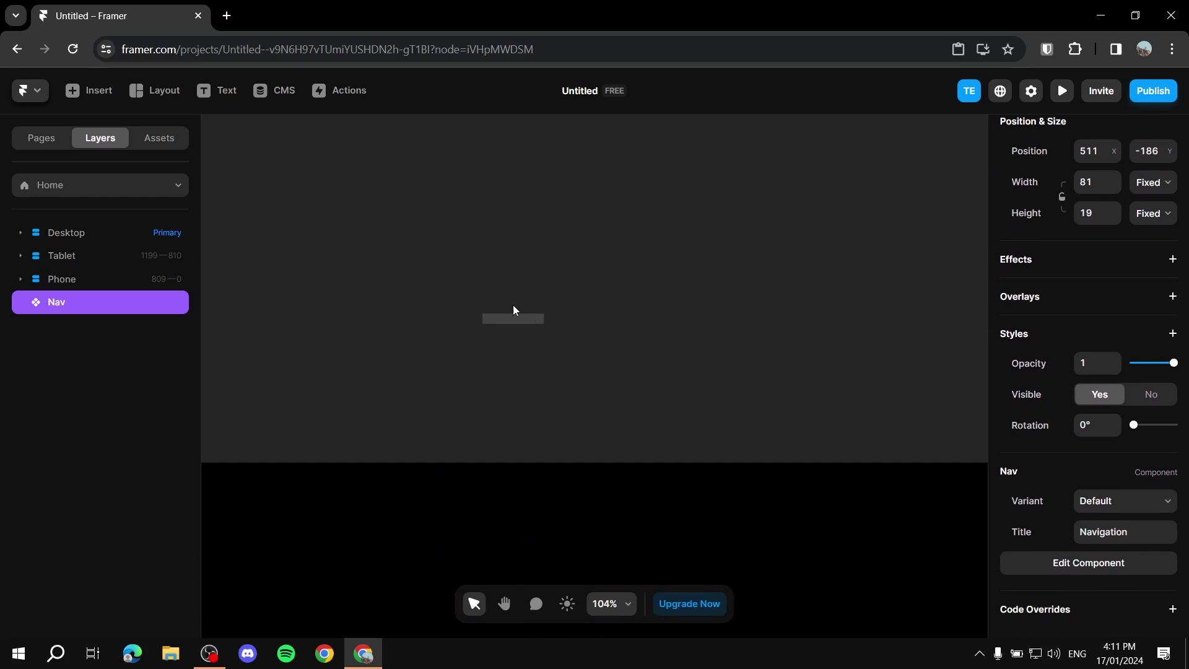
# Duplicate the Nav instance above the Desktop frame three times to form a row of four
pyautogui.rightClick(526, 319)
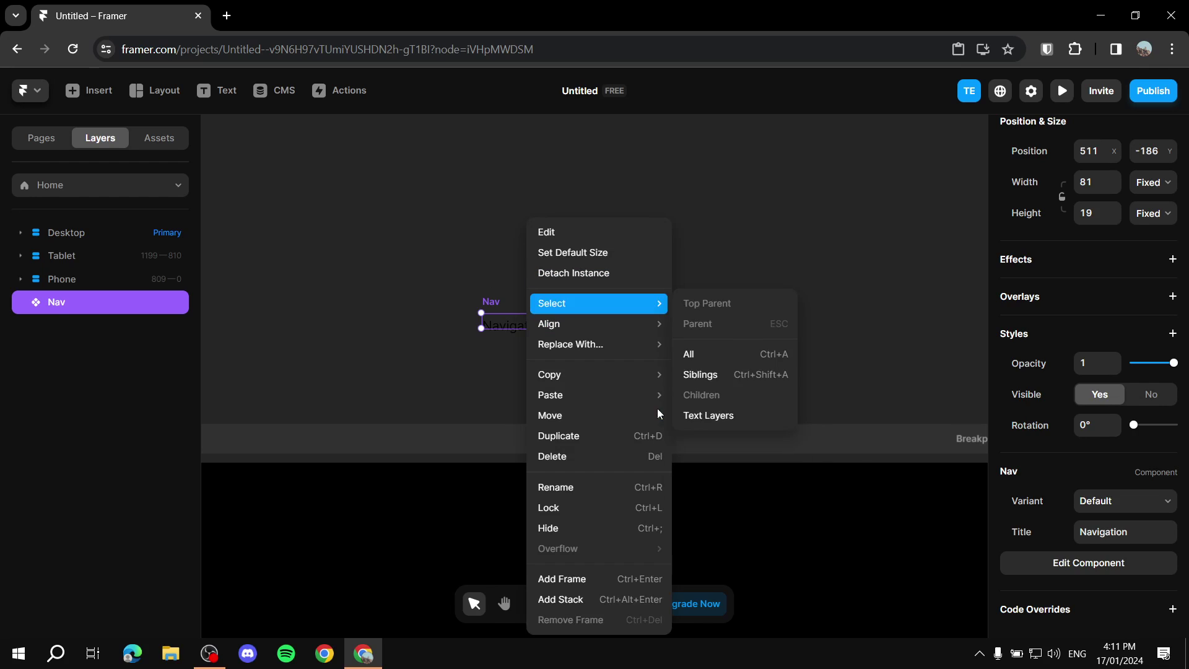
pyautogui.click(620, 437)
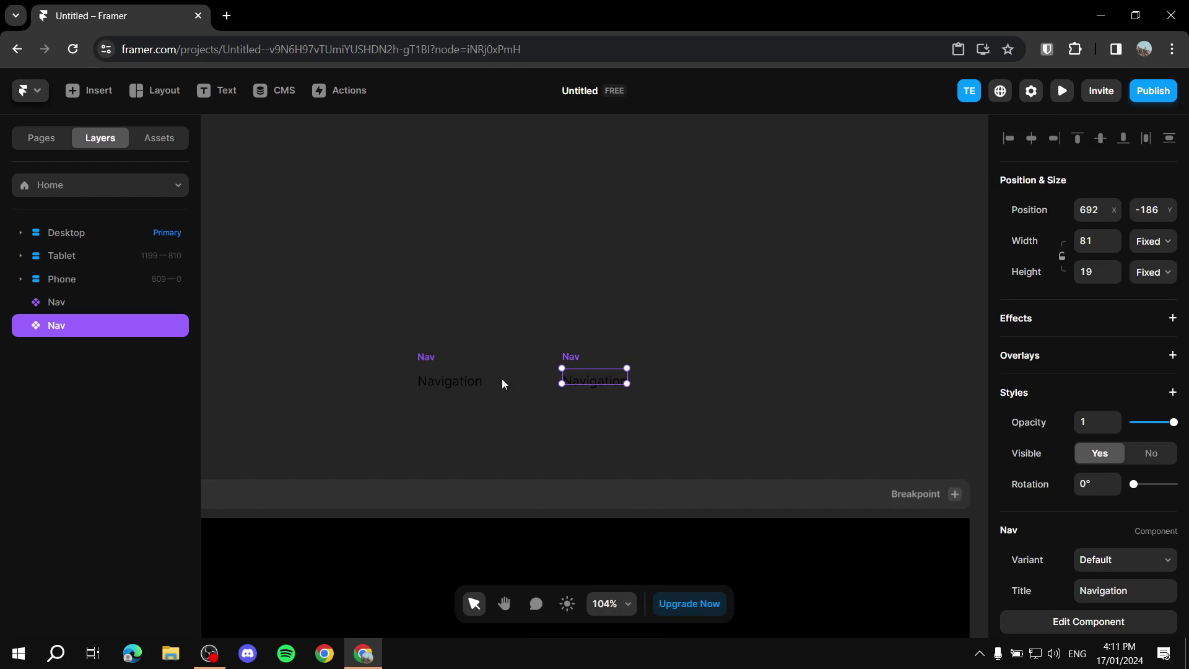
pyautogui.hotkey('ctrl', 'd')
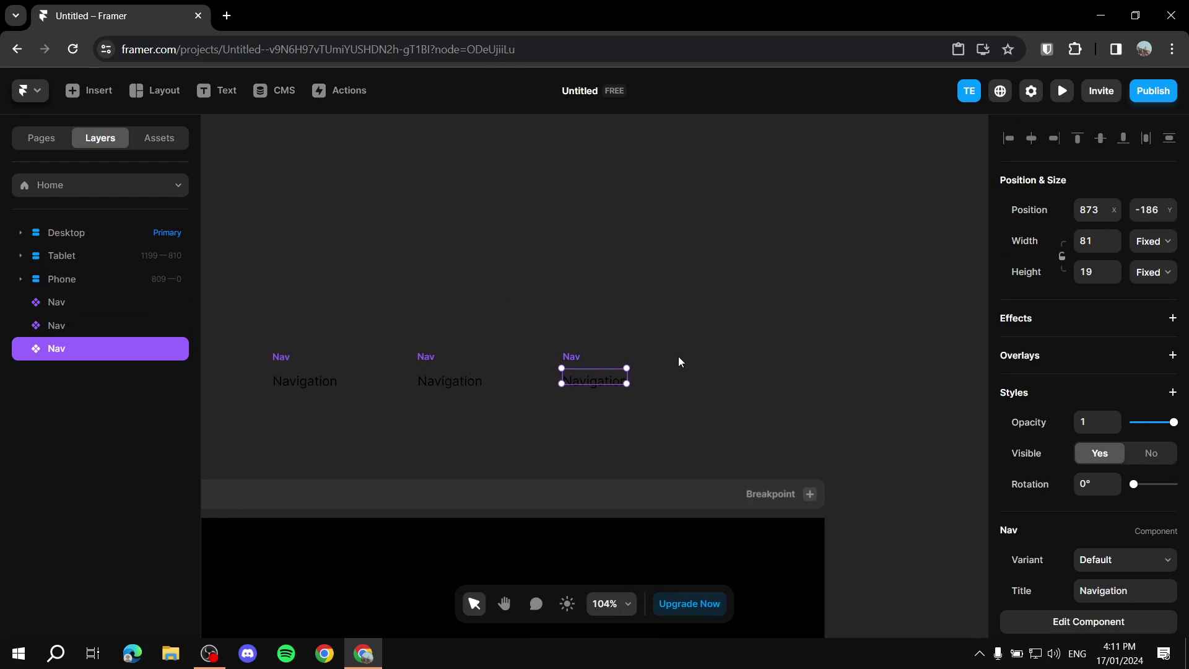
pyautogui.hotkey('ctrl', 'd')
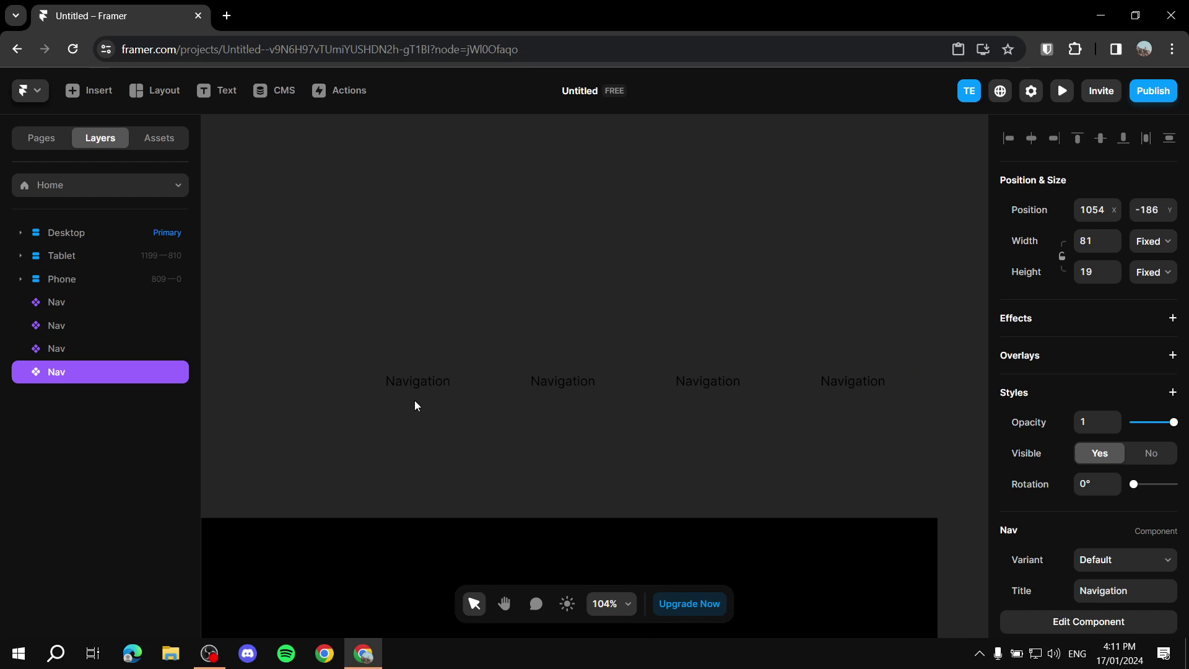
# Select all four Nav instances above the Desktop frame and wrap them together in a stack
pyautogui.click(369, 402)
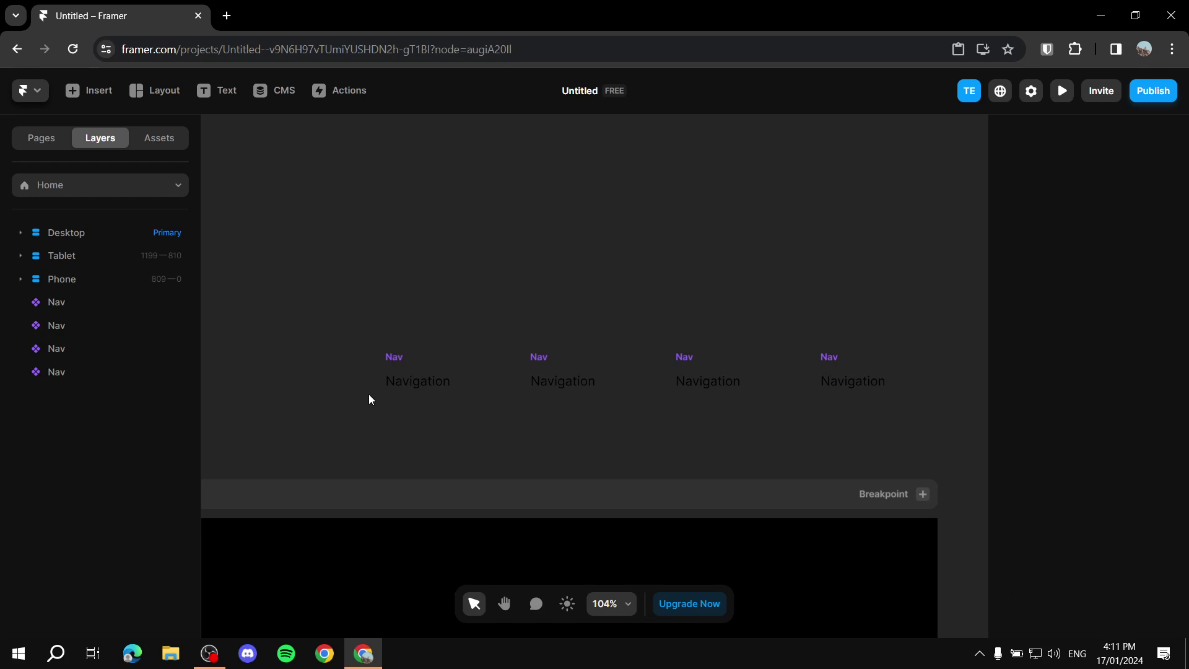
pyautogui.moveTo(370, 394); pyautogui.dragTo(932, 337)
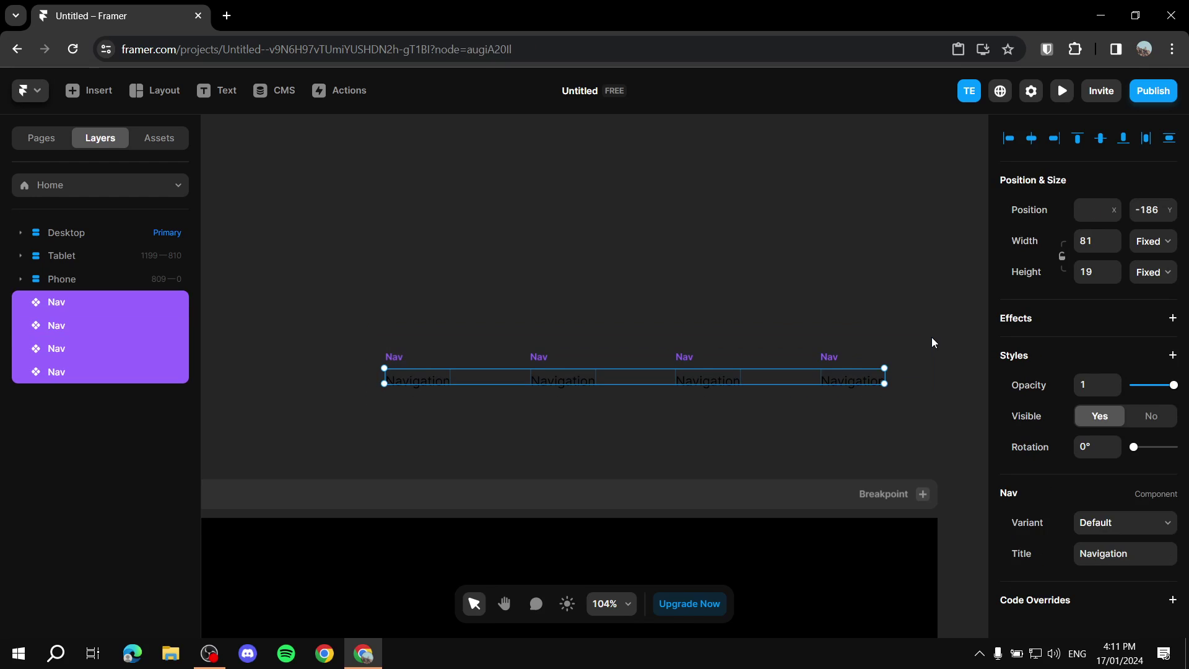
pyautogui.rightClick(763, 382)
pyautogui.click(548, 411)
pyautogui.moveTo(345, 394); pyautogui.dragTo(884, 377)
pyautogui.rightClick(884, 376)
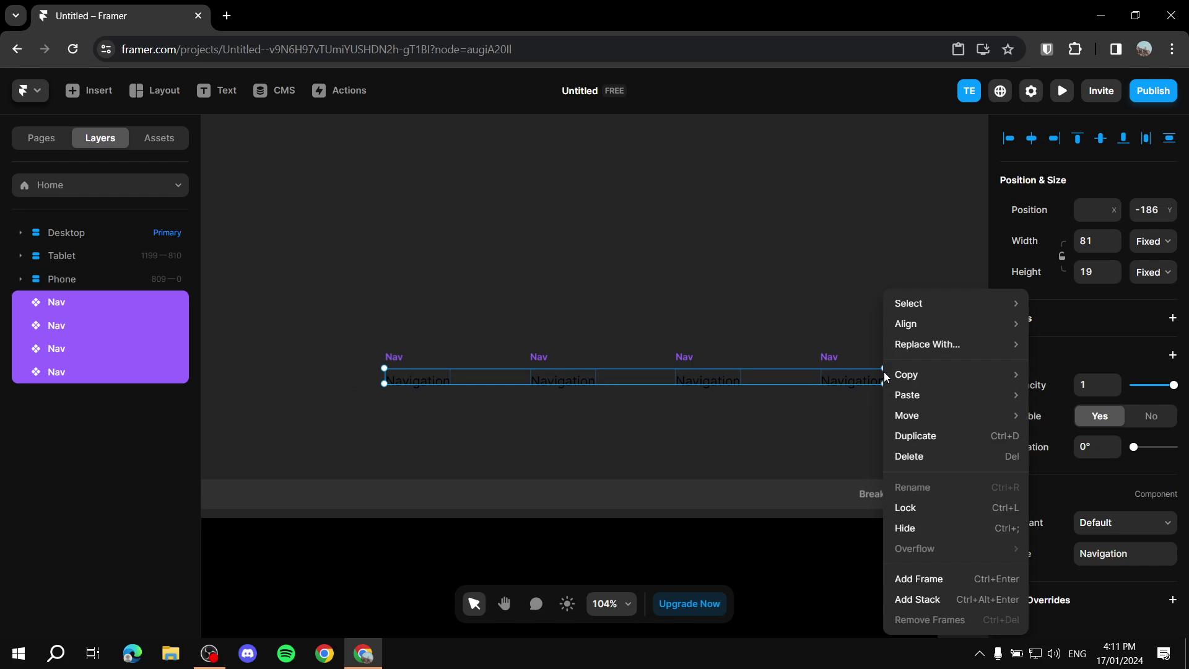
pyautogui.moveTo(952, 374)
pyautogui.click(947, 601)
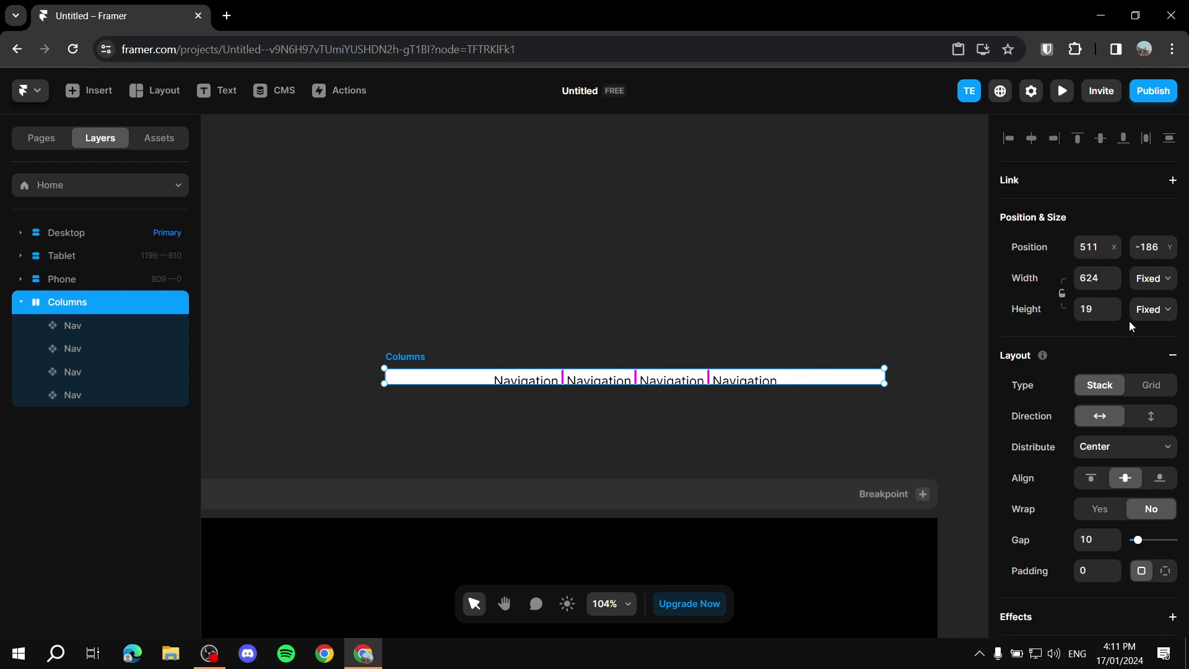
# Set both the width and the height of the new Columns stack to Fit Content
pyautogui.click(1154, 278)
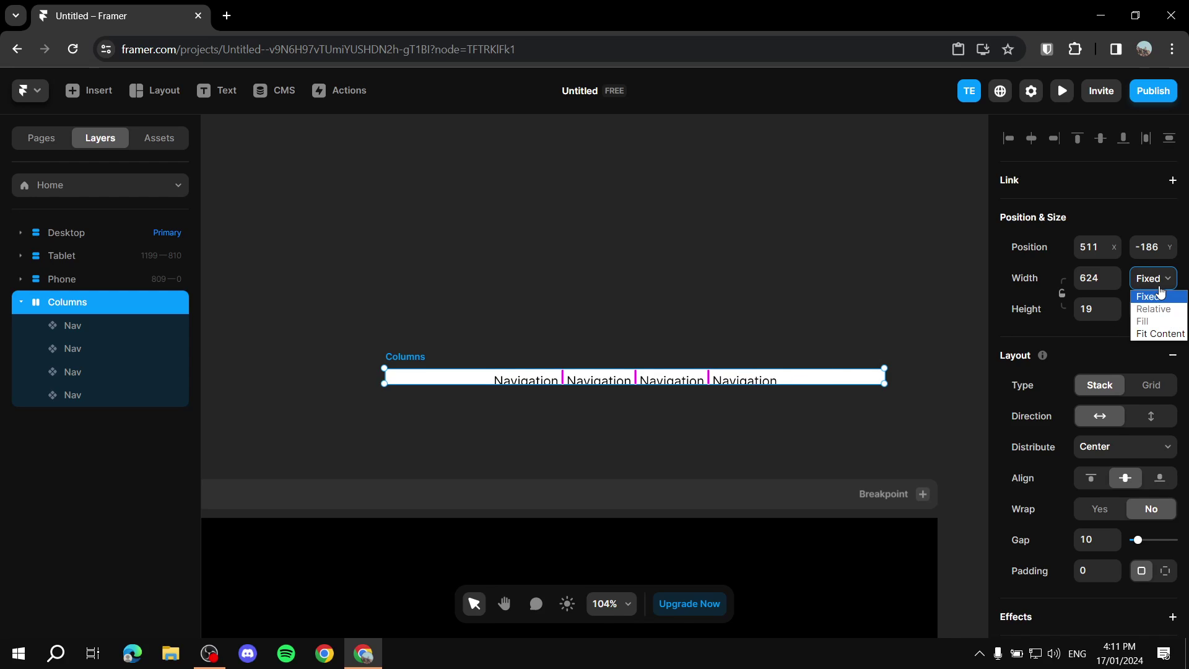
pyautogui.click(1155, 335)
pyautogui.click(1154, 308)
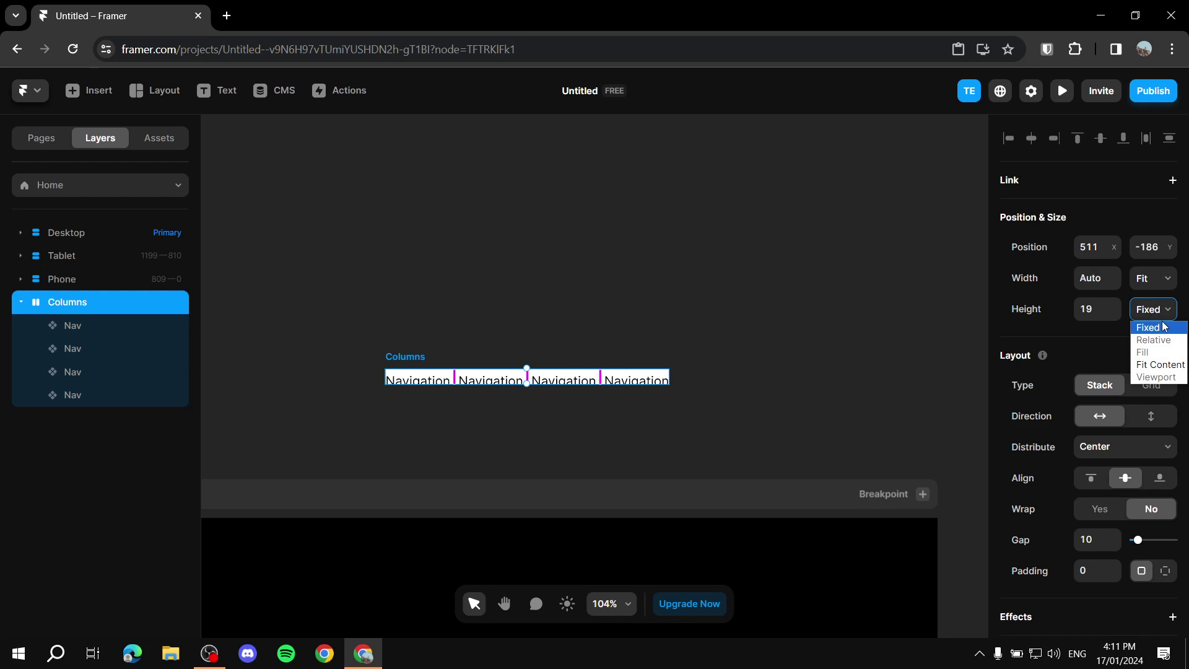
pyautogui.click(1161, 365)
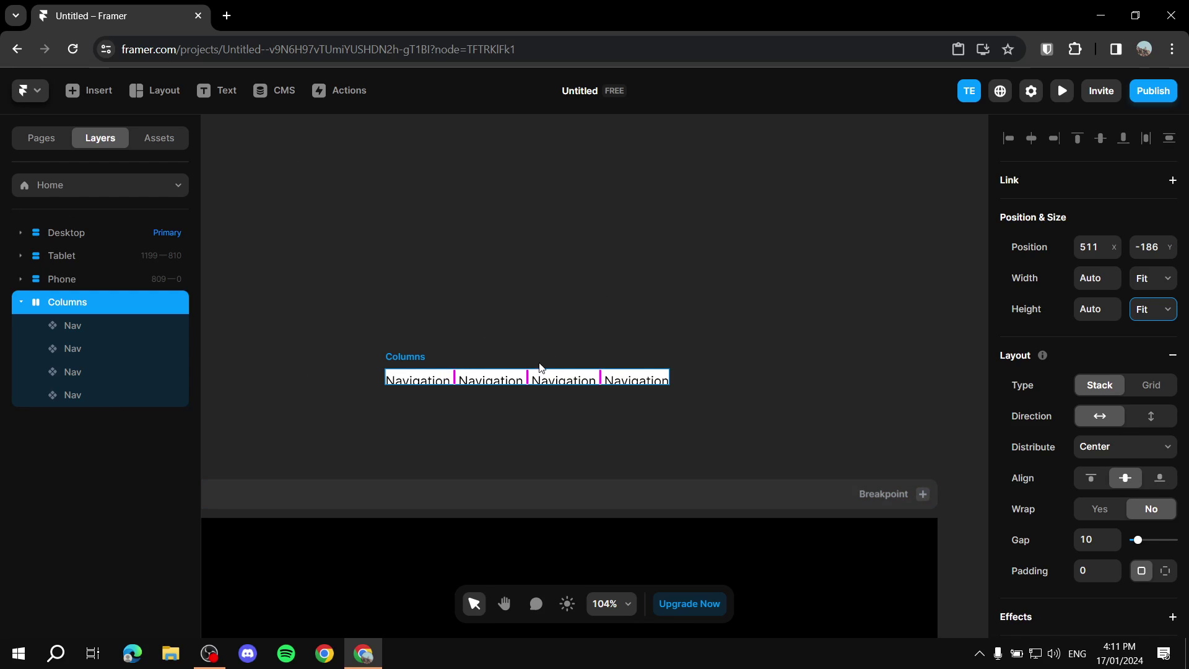
pyautogui.click(254, 293)
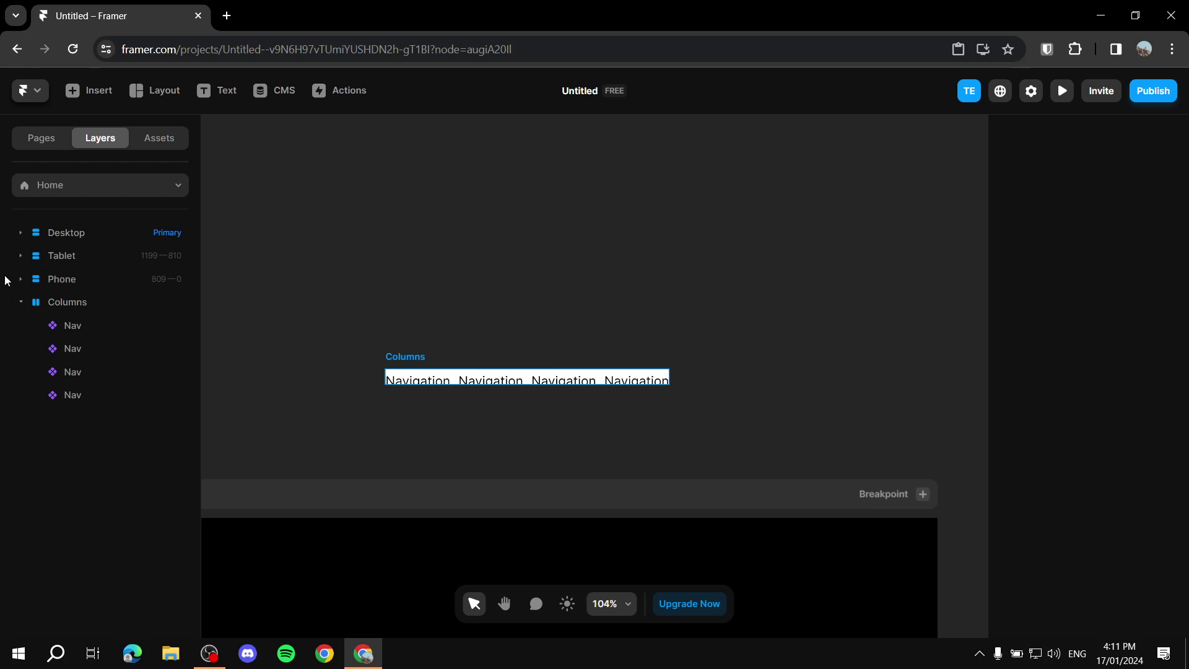
# Move the Columns stack into the Desktop frame as its first layer, above Hero
pyautogui.click(20, 232)
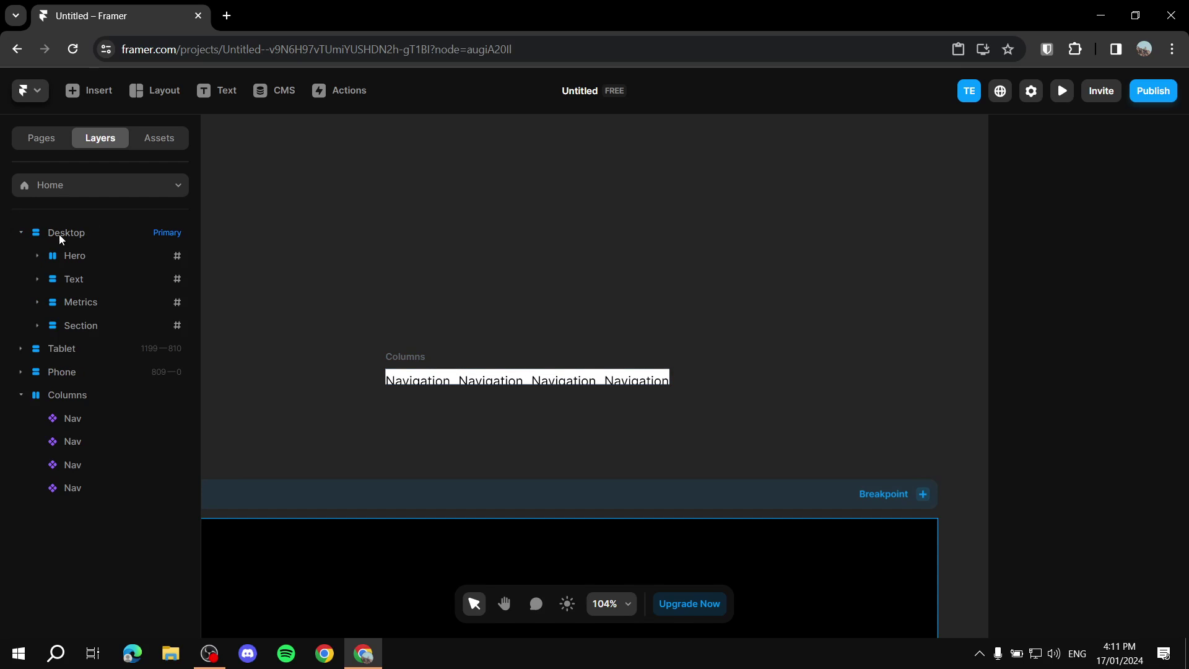
pyautogui.moveTo(67, 395); pyautogui.dragTo(63, 247)
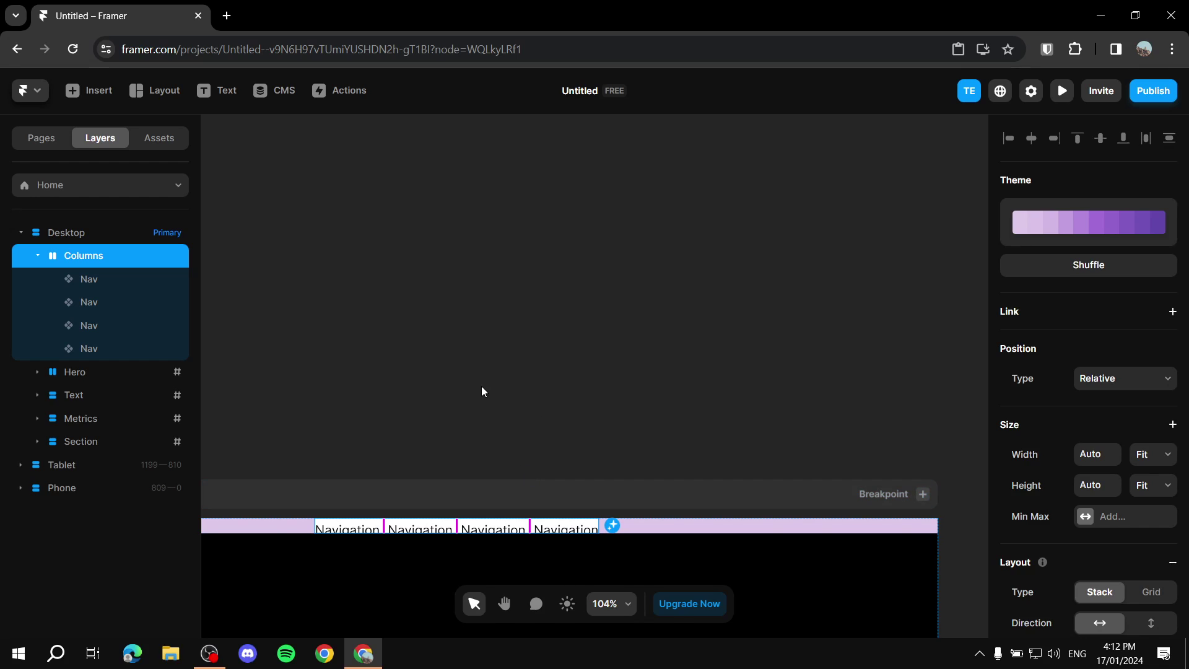
# Set both the width and the height of the Columns stack inside the Desktop frame to Fill
pyautogui.scroll(5, 388, 401)
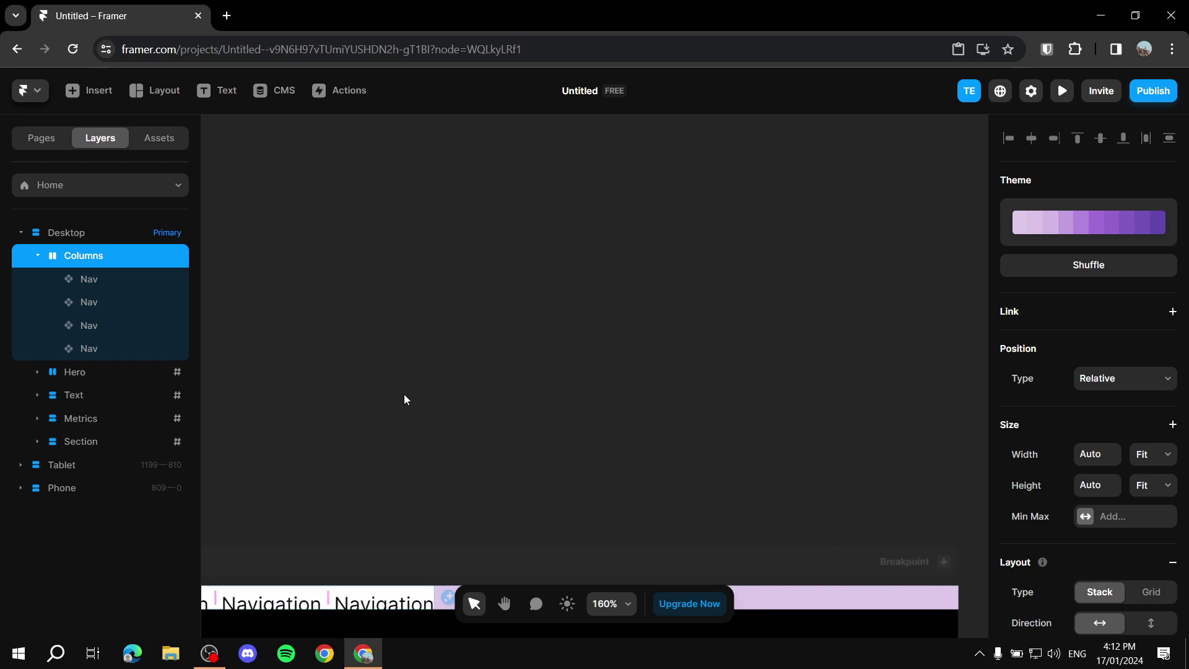
pyautogui.scroll(-5, 565, 434)
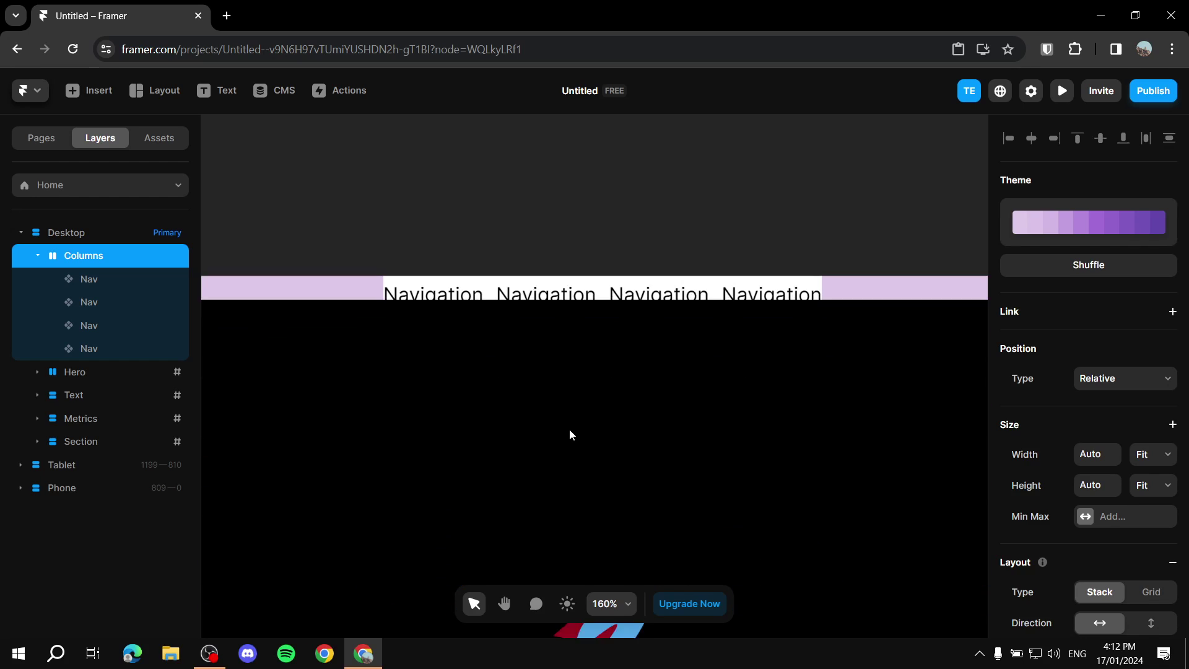
pyautogui.scroll(-3, 582, 400)
pyautogui.scroll(-2, 582, 399)
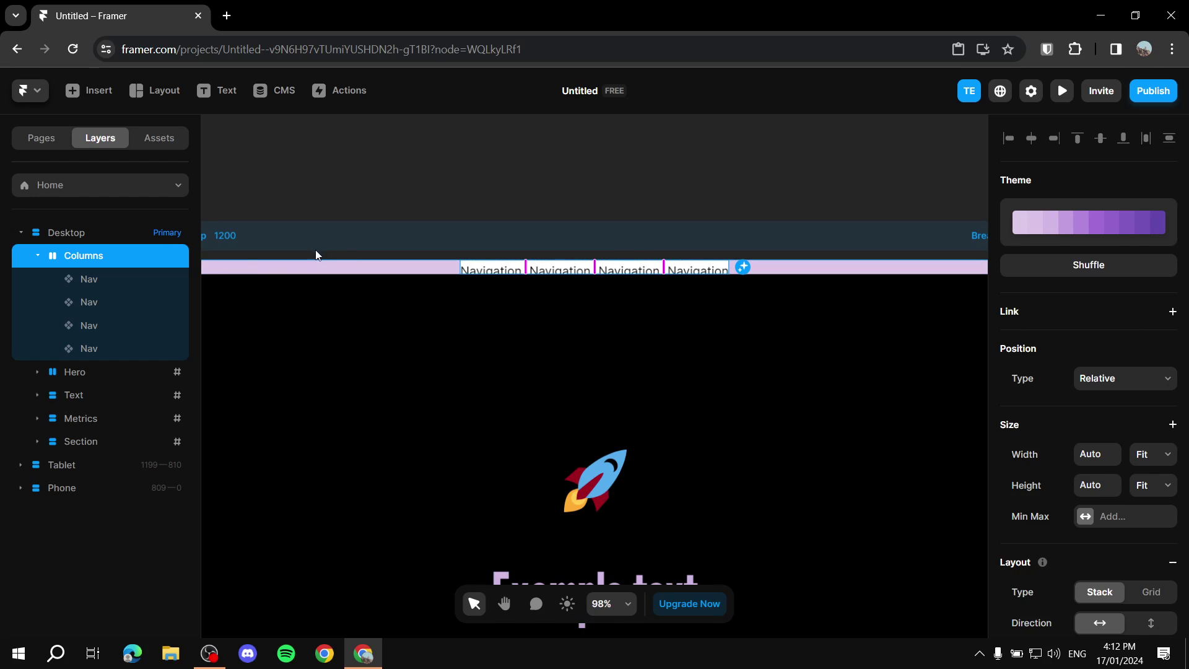
pyautogui.scroll(-3, 1150, 340)
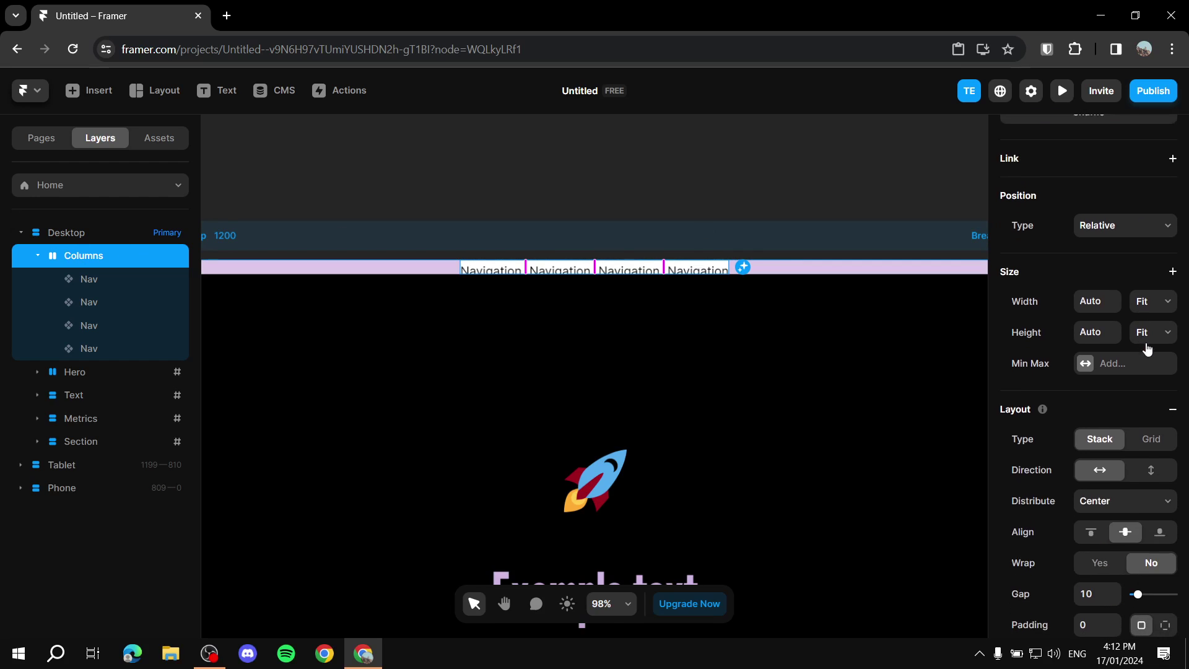
pyautogui.click(1160, 299)
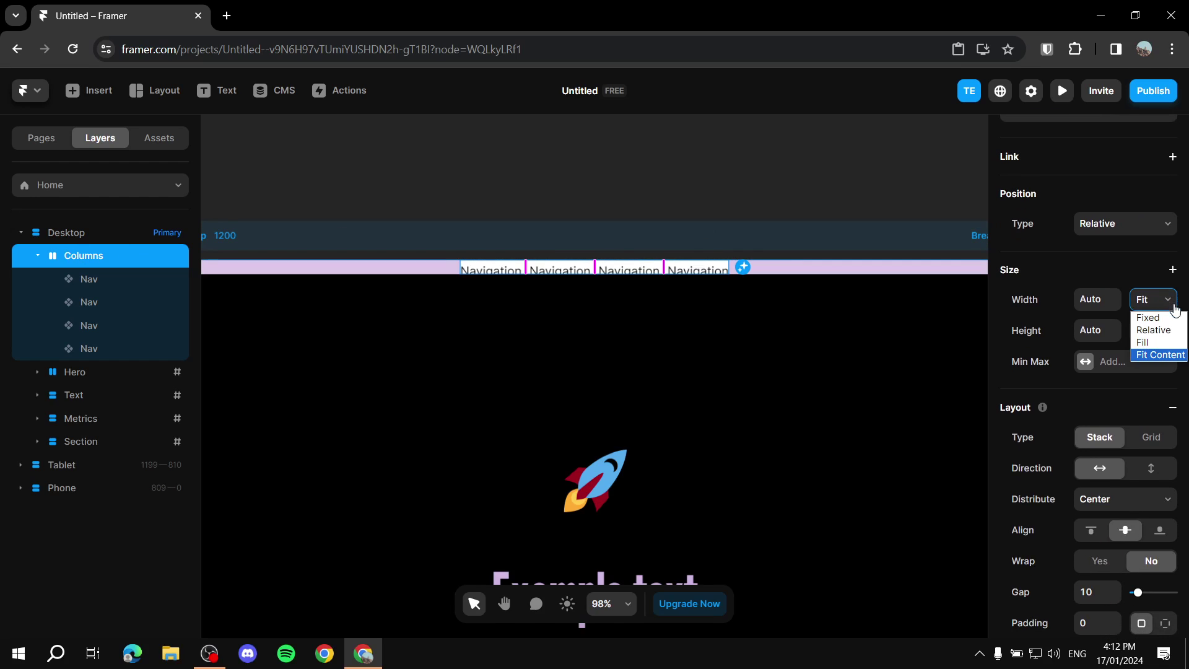
pyautogui.click(1157, 343)
pyautogui.click(1170, 335)
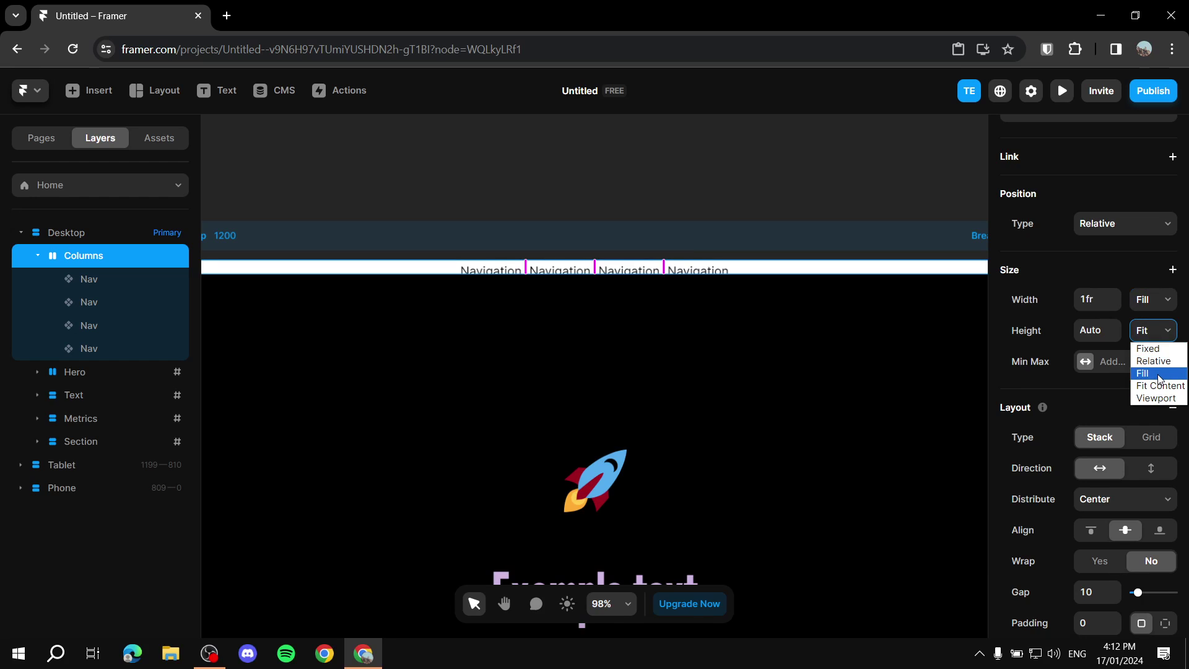
pyautogui.click(1160, 374)
pyautogui.click(594, 189)
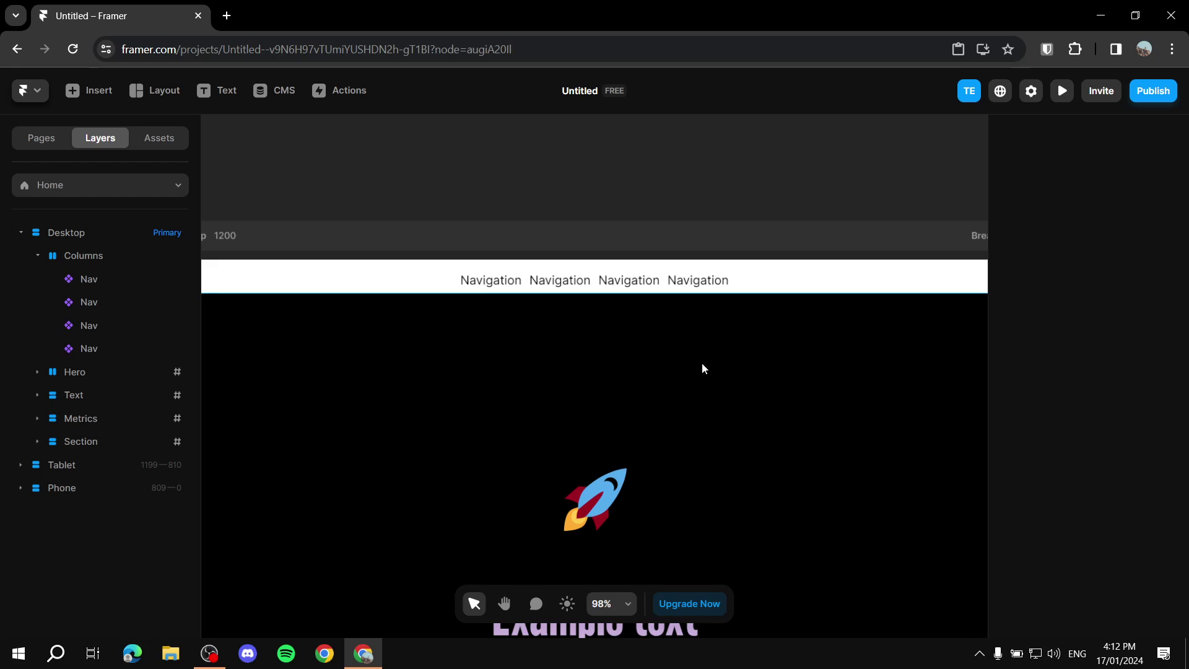
# Change the position type of the Columns stack holding the navigation items to Sticky
pyautogui.scroll(-5, 746, 315)
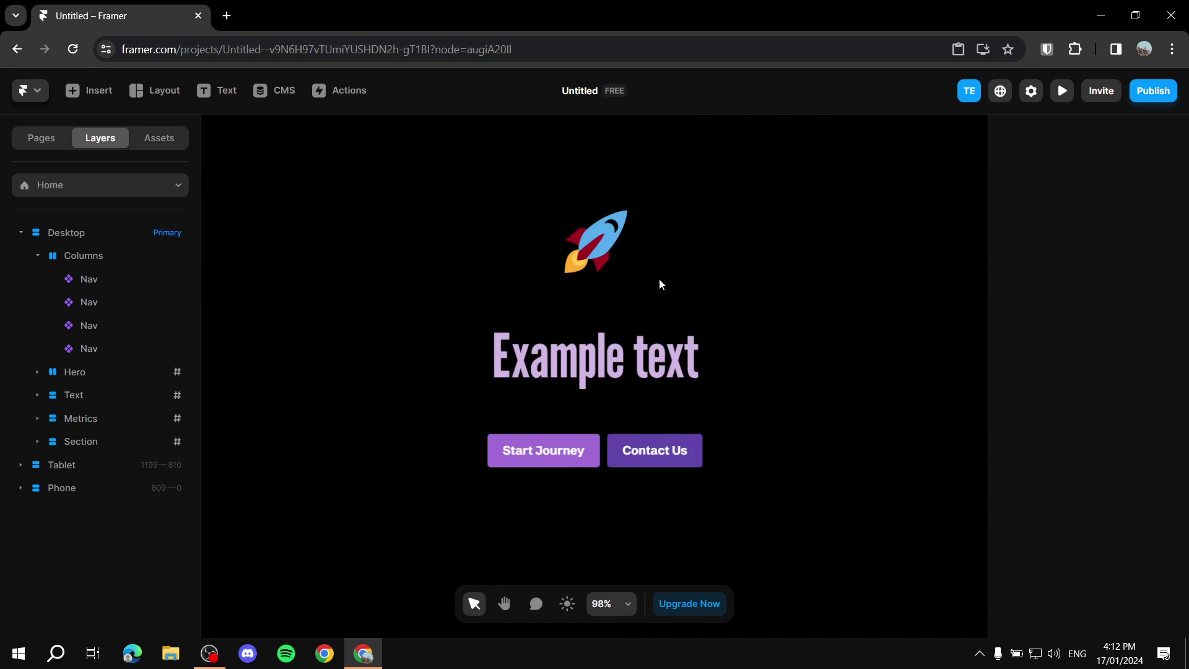
pyautogui.scroll(-3, 659, 278)
pyautogui.scroll(4, 659, 273)
pyautogui.click(788, 326)
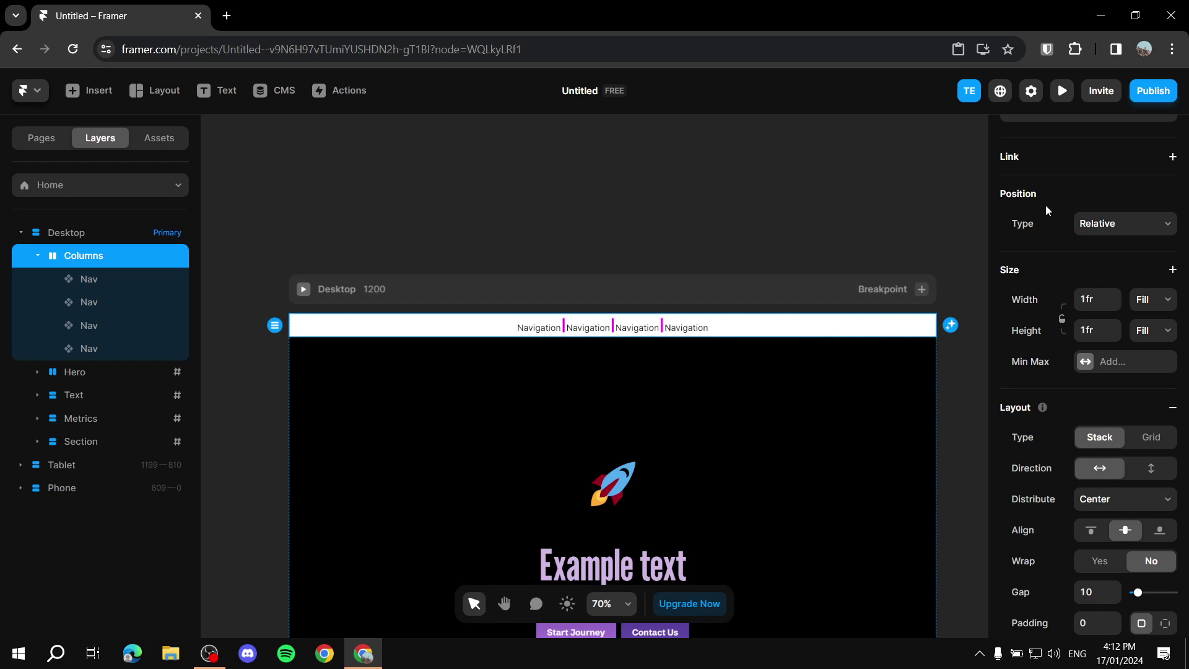
pyautogui.click(1116, 231)
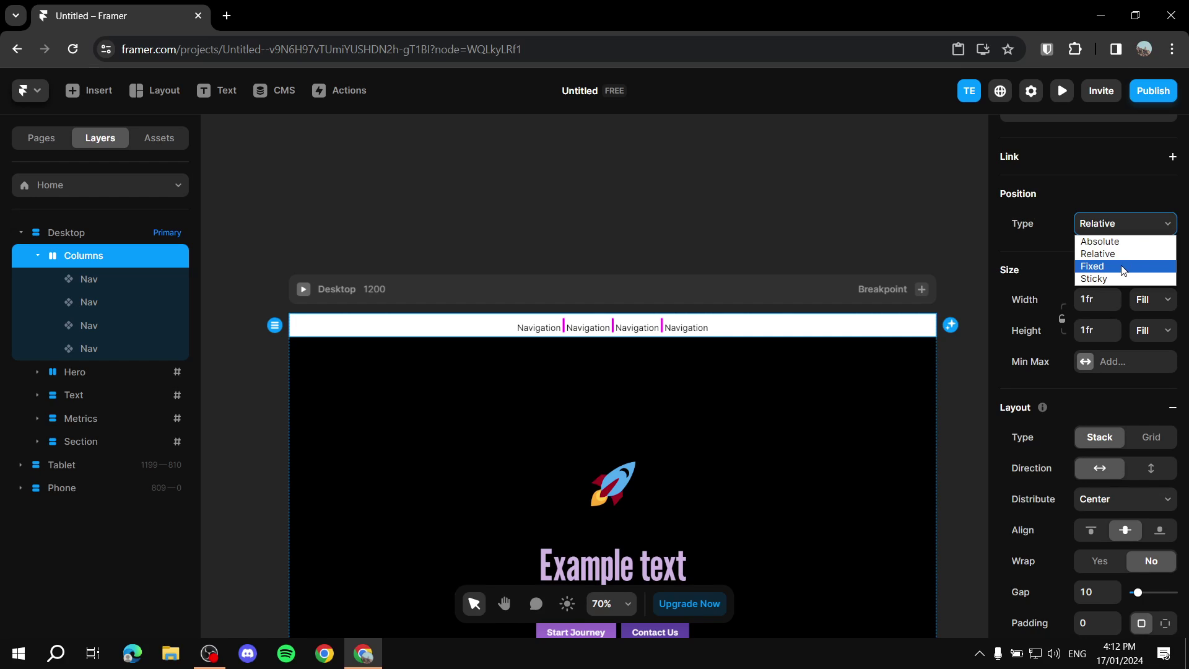
pyautogui.click(1107, 280)
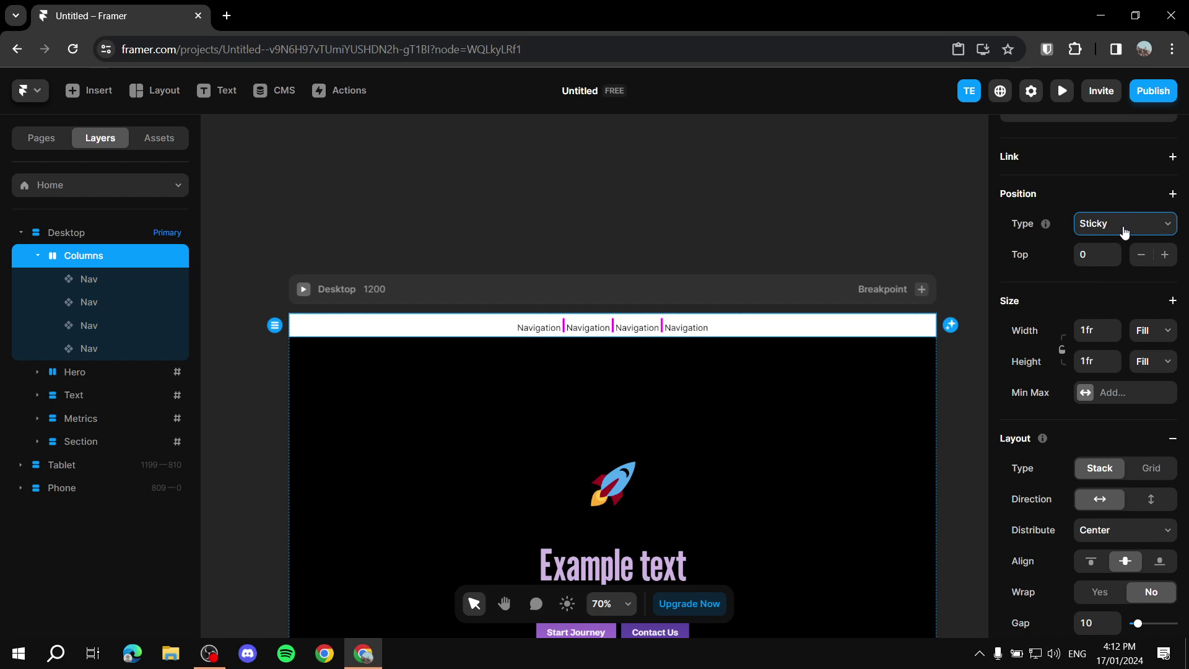
pyautogui.click(749, 237)
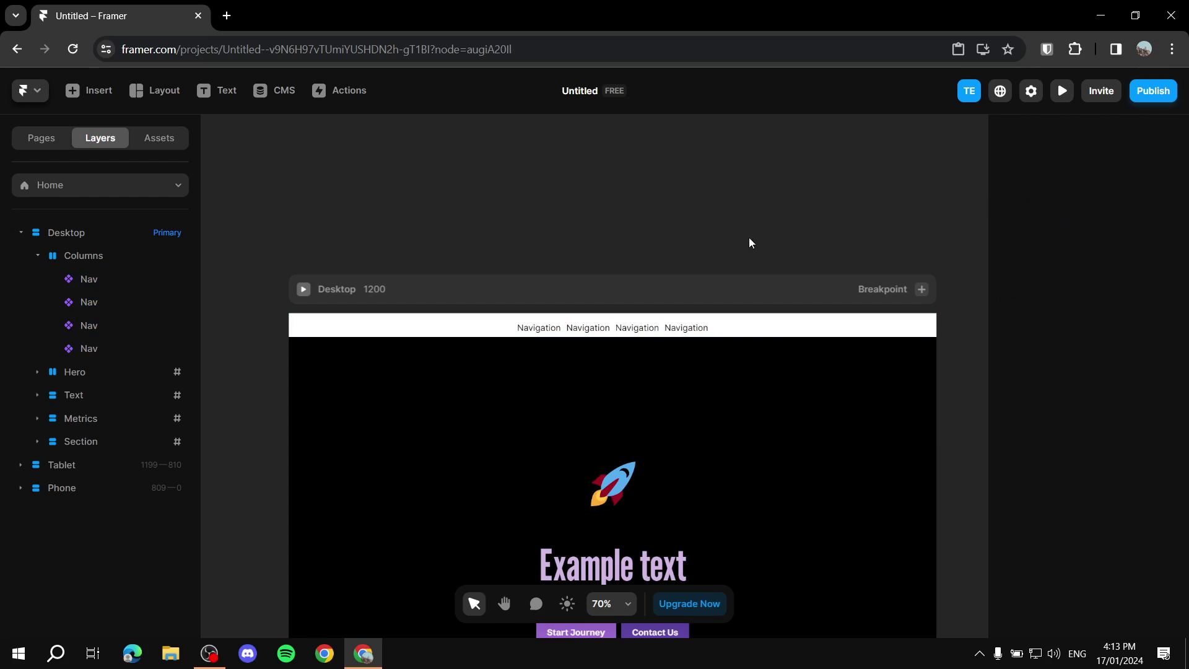
# Set the Desktop frame's overflow to Visible
pyautogui.click(329, 290)
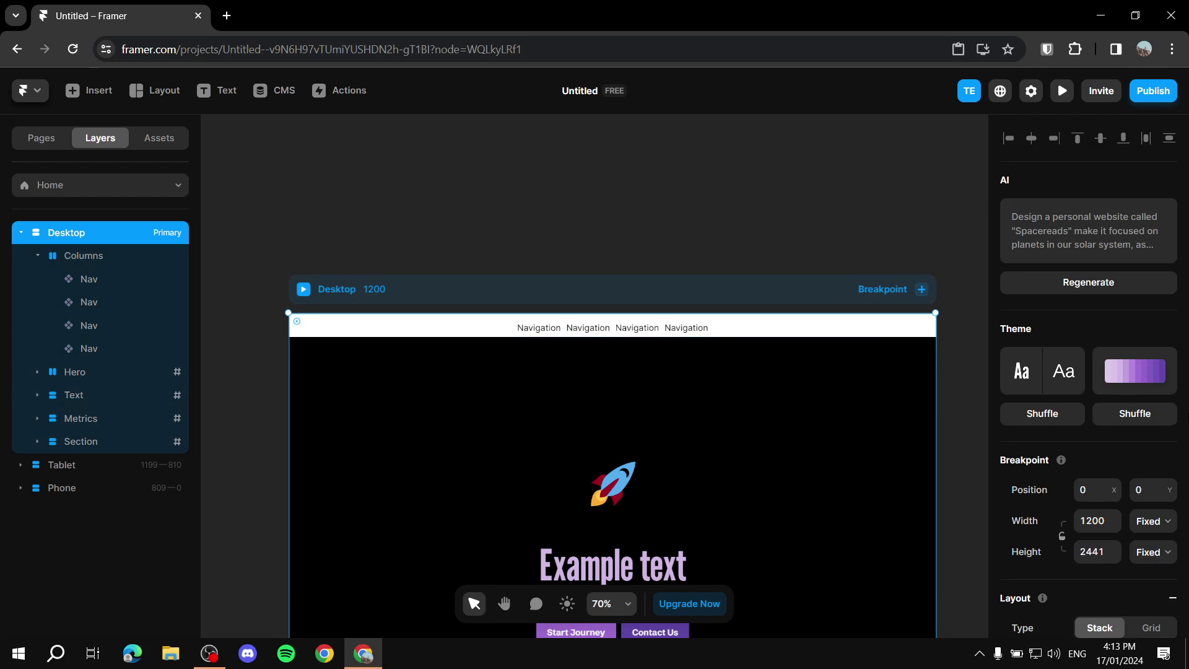
pyautogui.scroll(-5, 1143, 387)
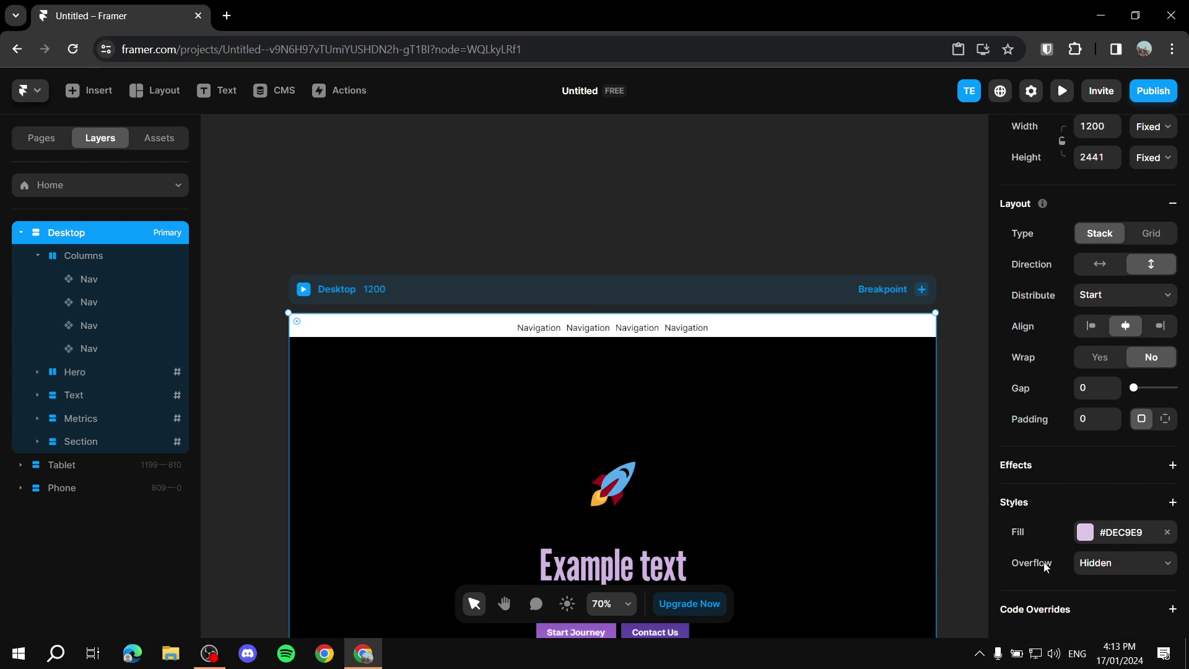
pyautogui.click(1136, 568)
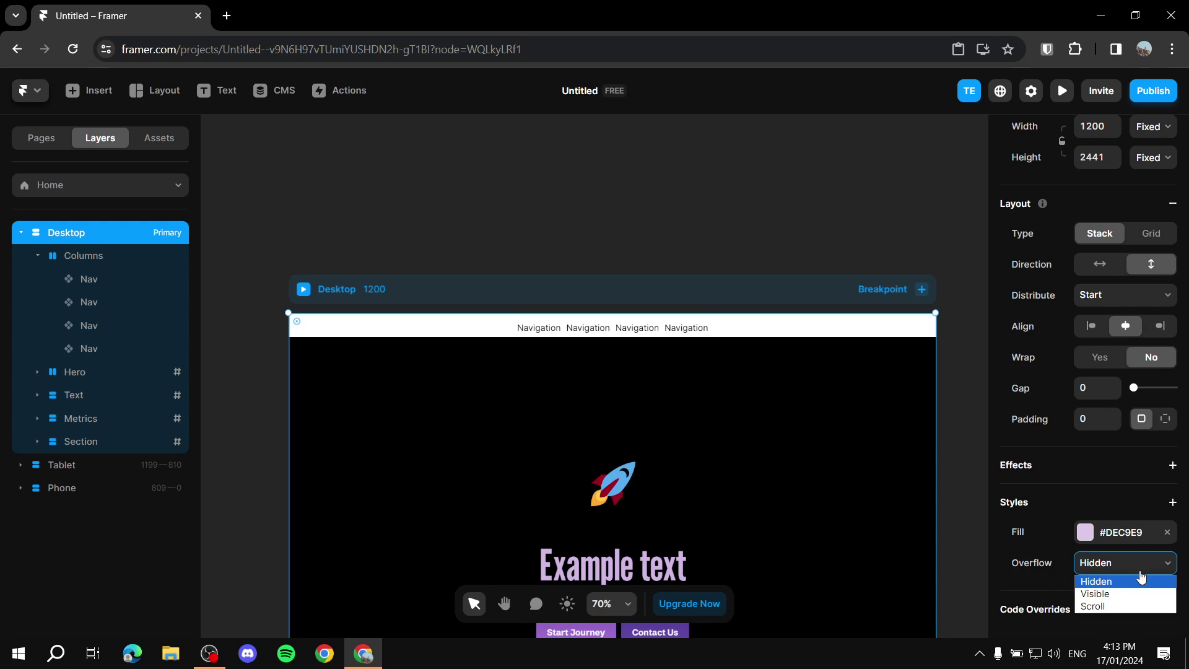
pyautogui.click(1119, 594)
pyautogui.click(972, 439)
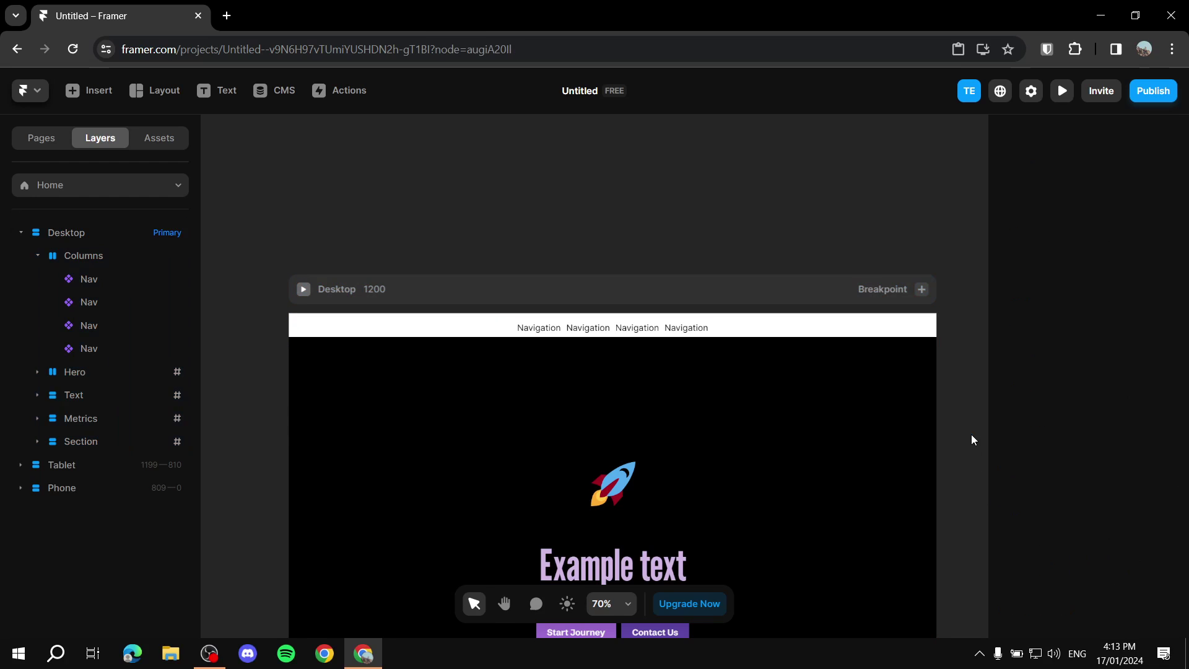
# Preview the Desktop page, check how the navigation bar behaves while scrolling down and back up, and return to the canvas
pyautogui.click(303, 289)
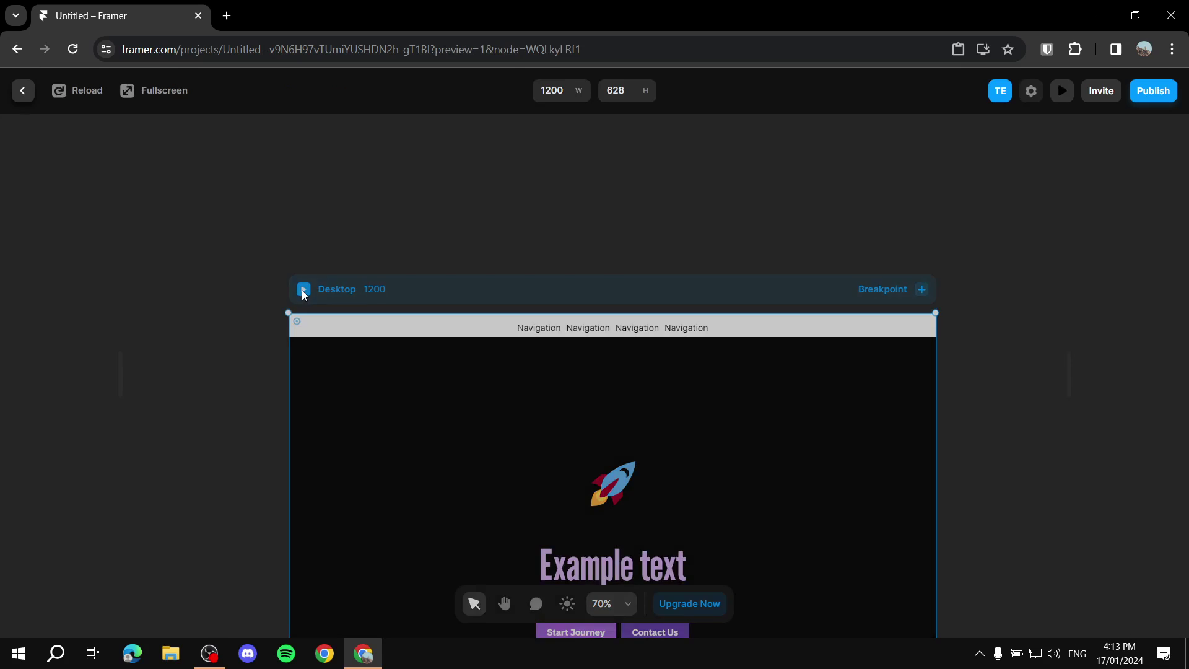
pyautogui.scroll(-10, 443, 185)
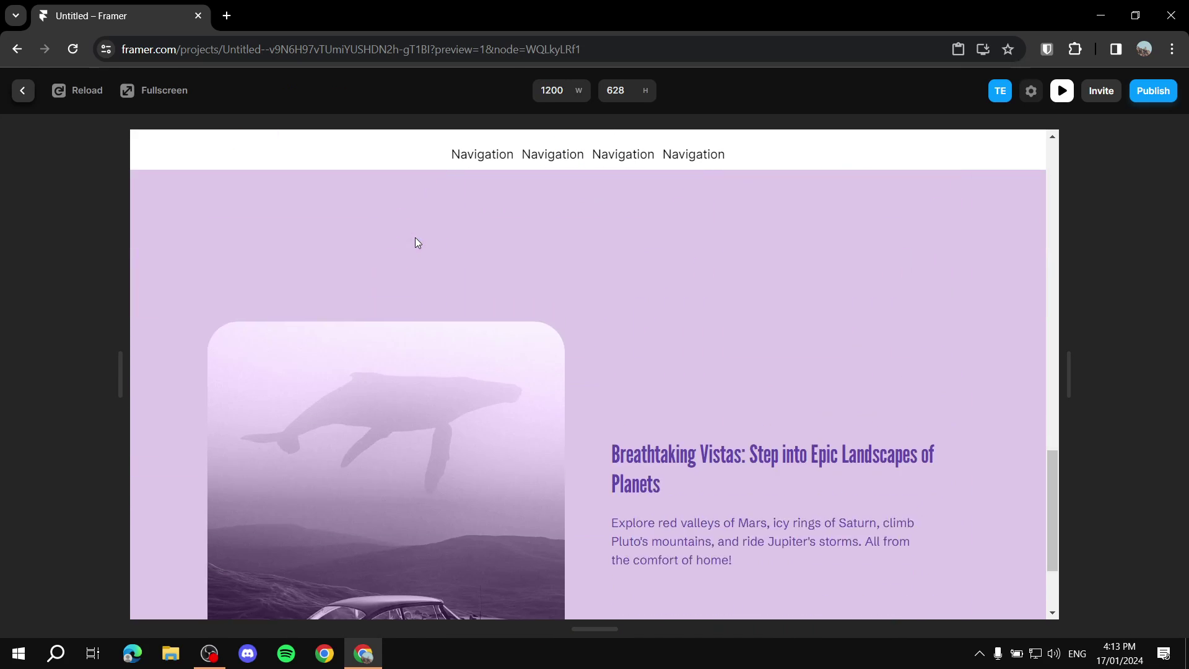
pyautogui.scroll(10, 570, 258)
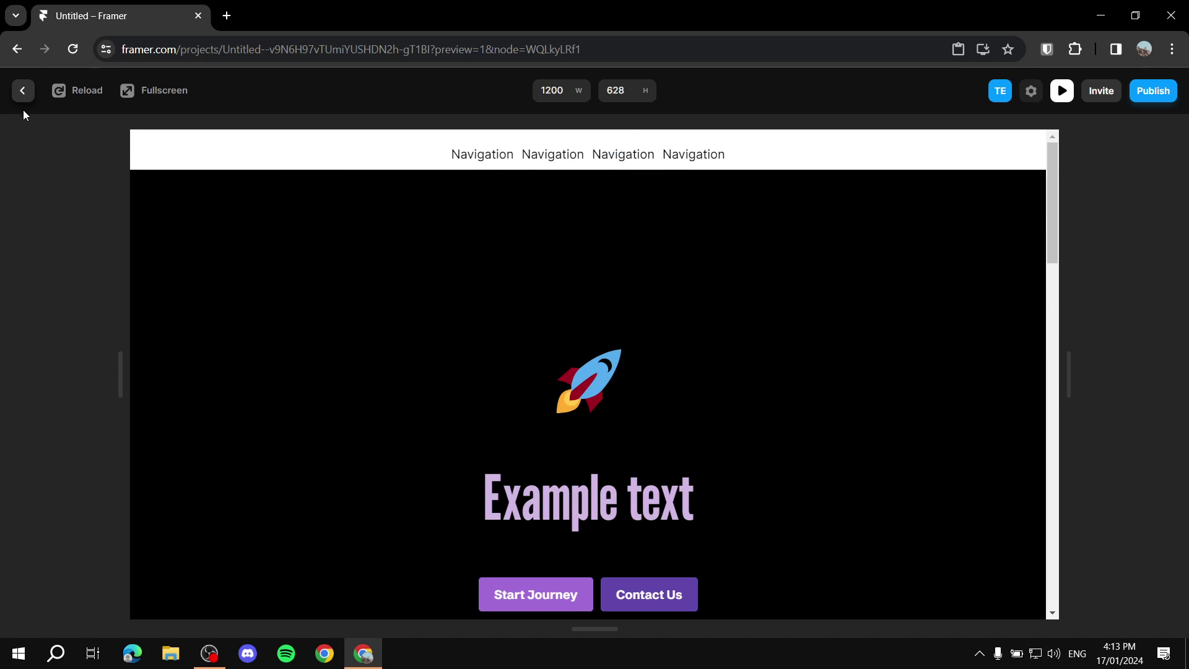
pyautogui.click(22, 91)
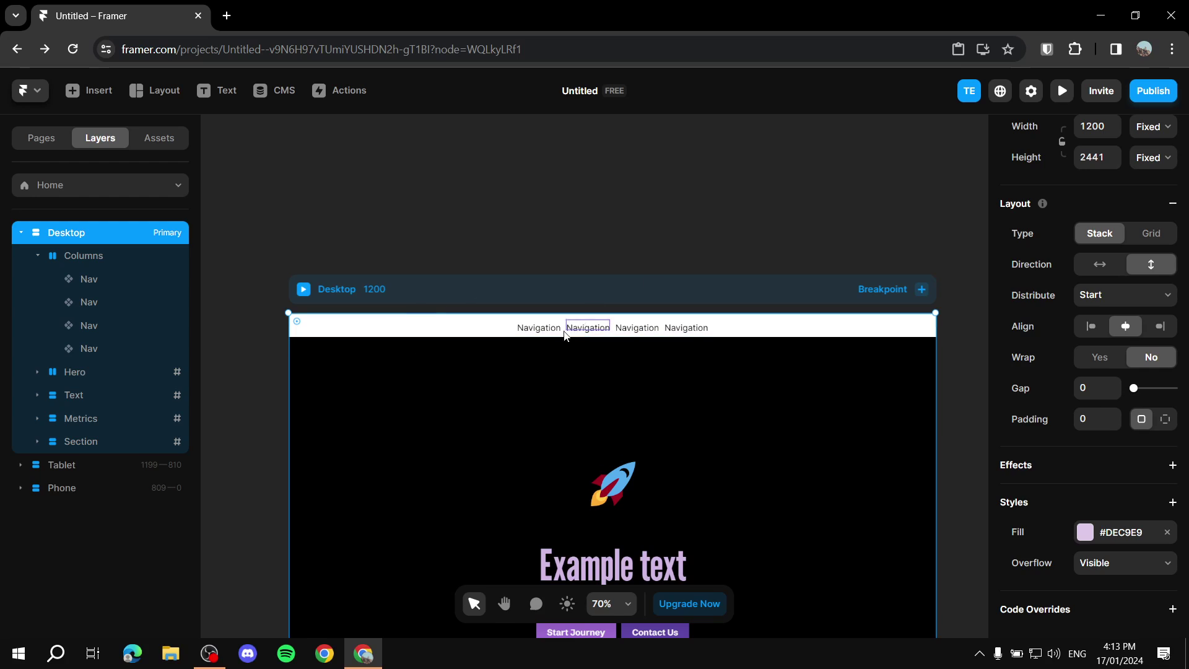
# Set the title of the first Nav instance in the Columns stack to "Example"
pyautogui.scroll(-3, 589, 383)
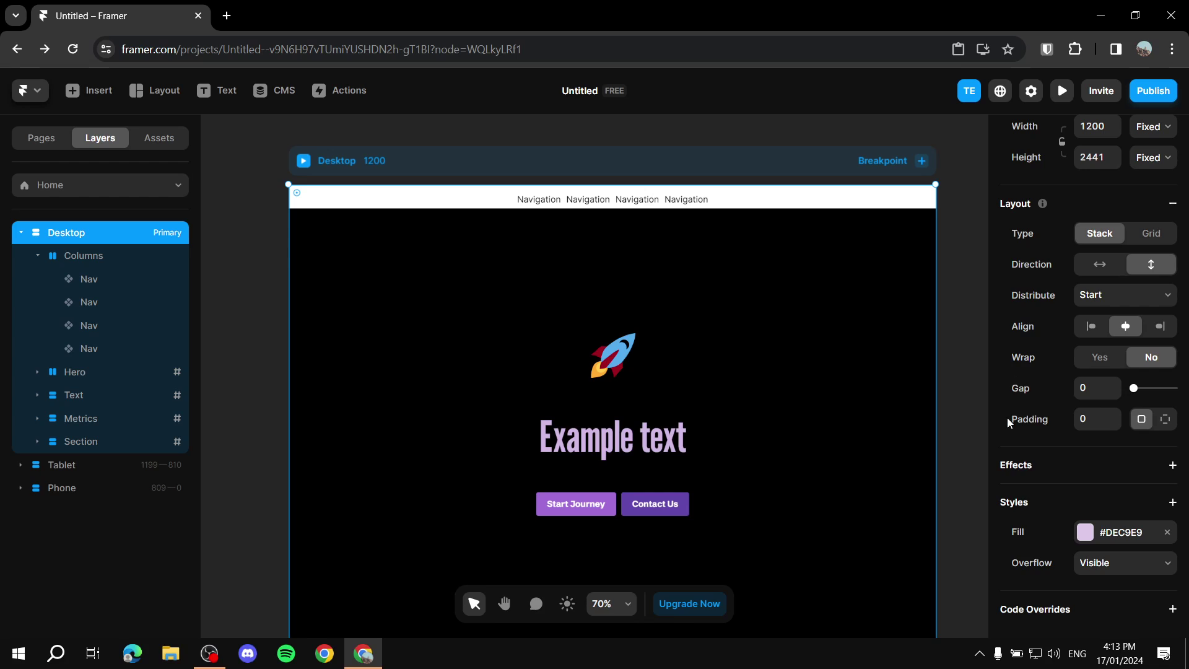
pyautogui.click(537, 199)
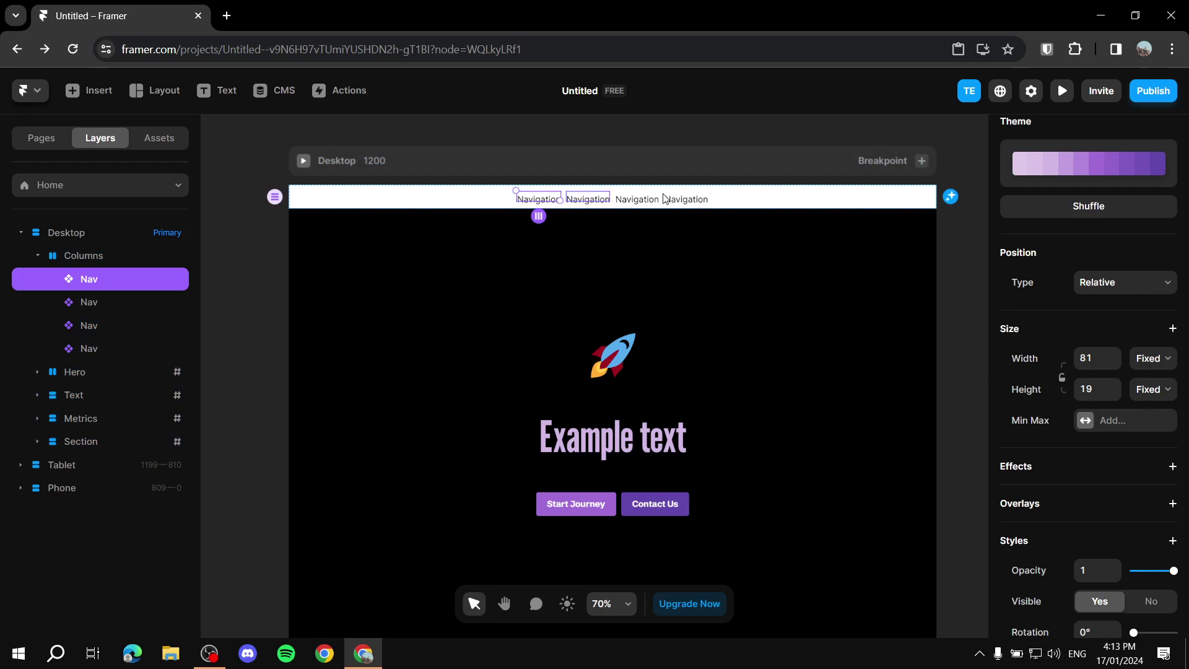
pyautogui.scroll(3, 543, 247)
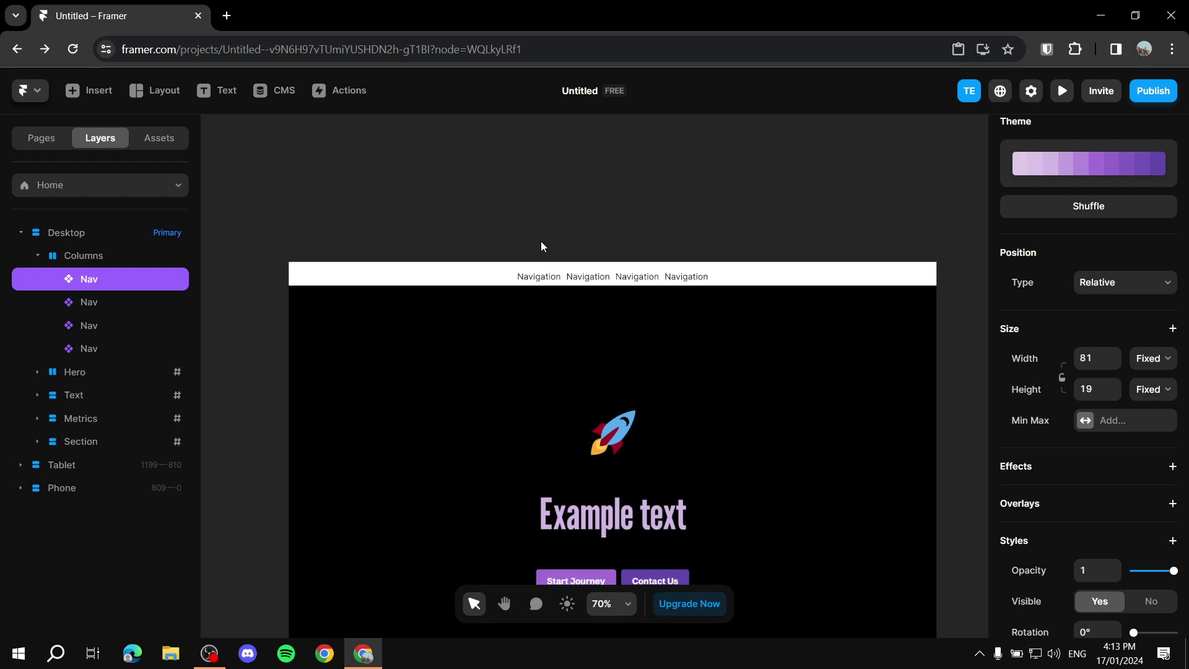
pyautogui.scroll(5, 549, 348)
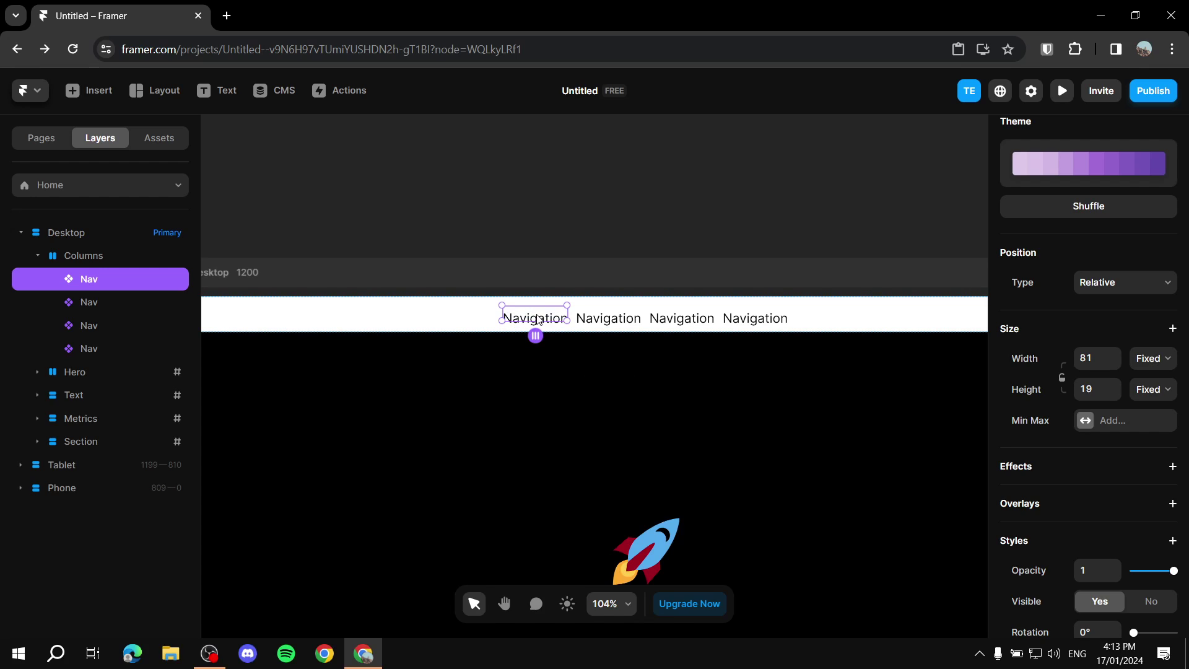
pyautogui.scroll(-4, 1146, 378)
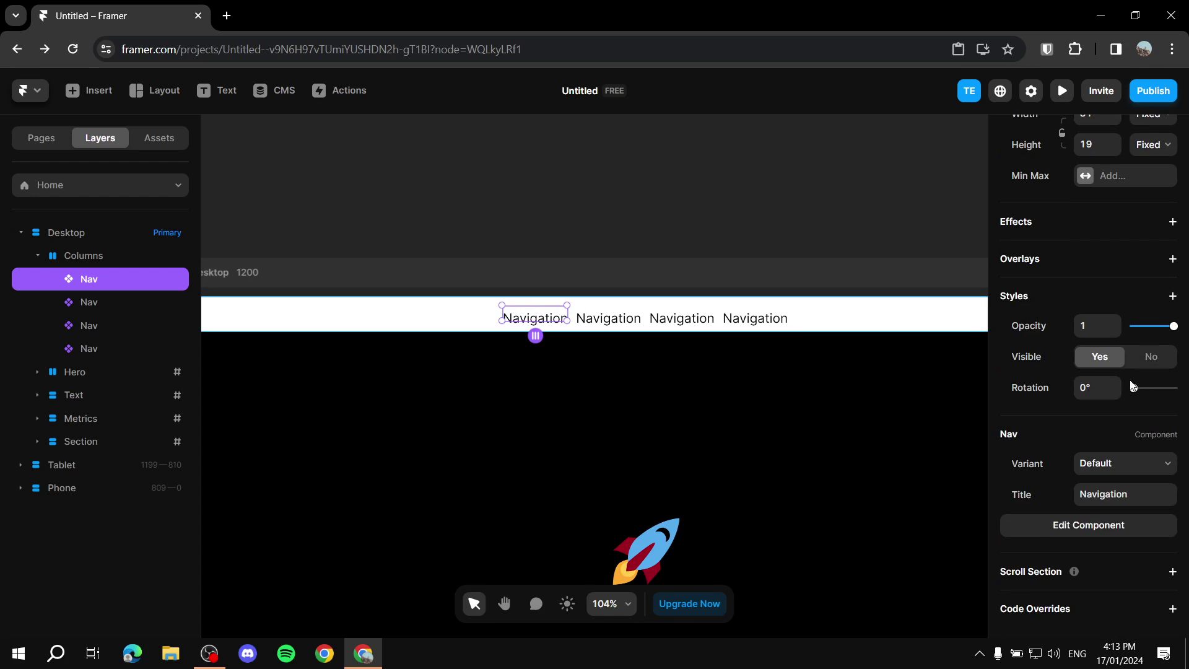
pyautogui.click(1160, 498)
pyautogui.write('Example')
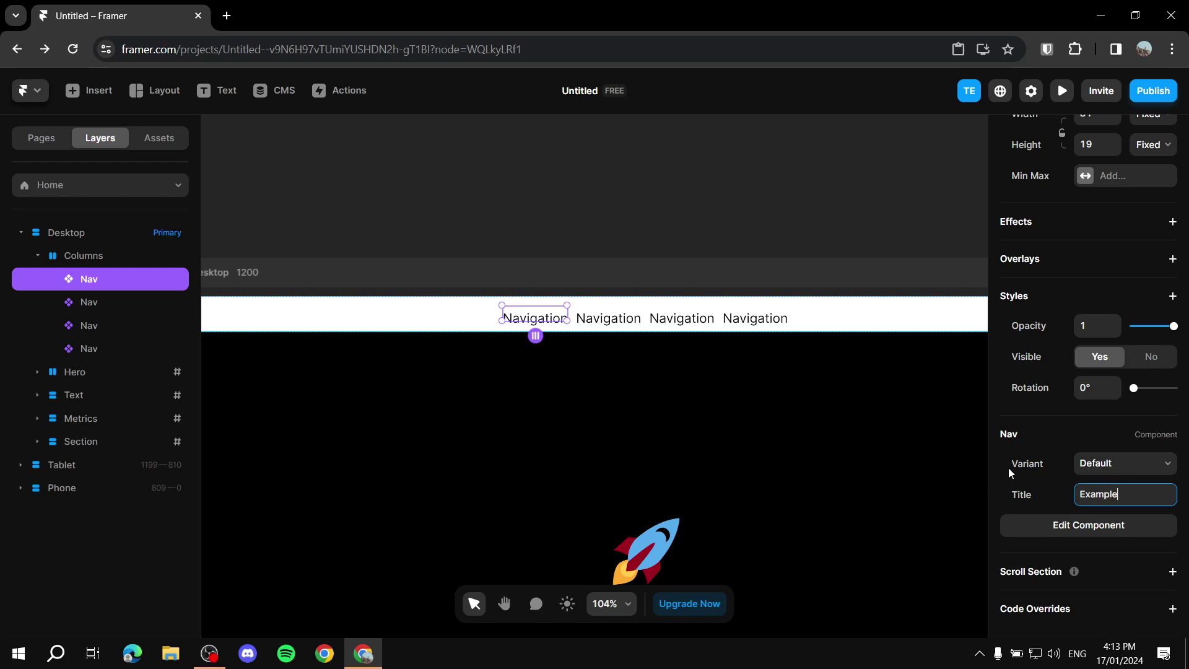
pyautogui.press('Return')
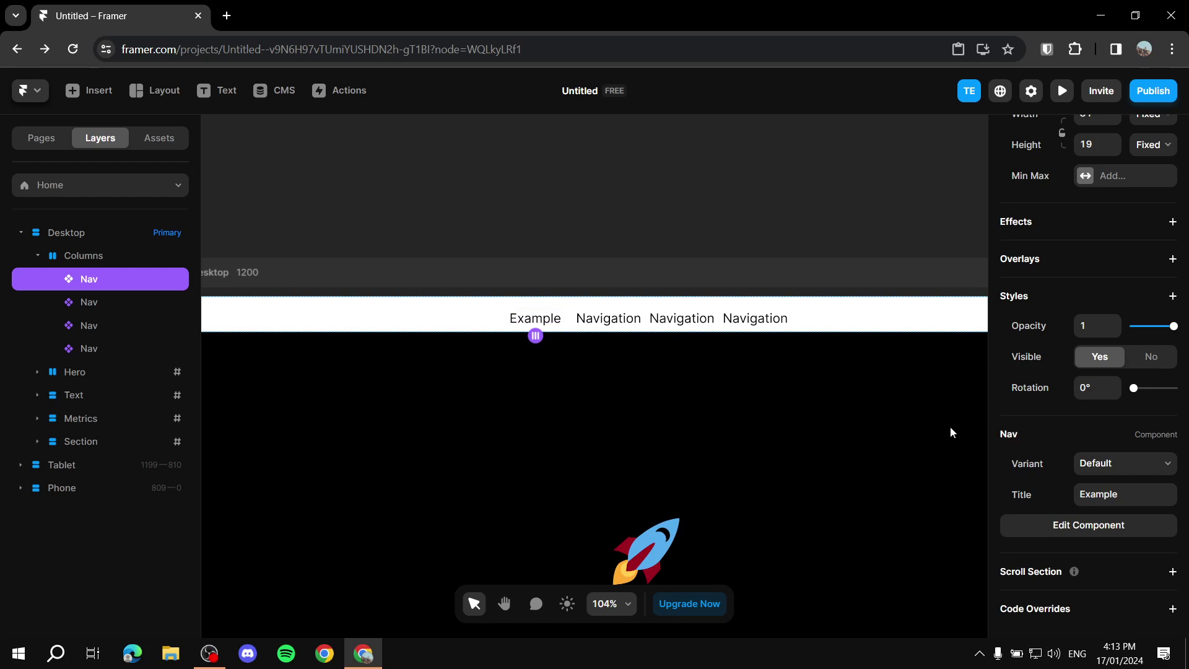
# Set the title of the second Nav instance in the navigation bar to "Welcome"
pyautogui.click(613, 319)
pyautogui.scroll(-5, 1063, 422)
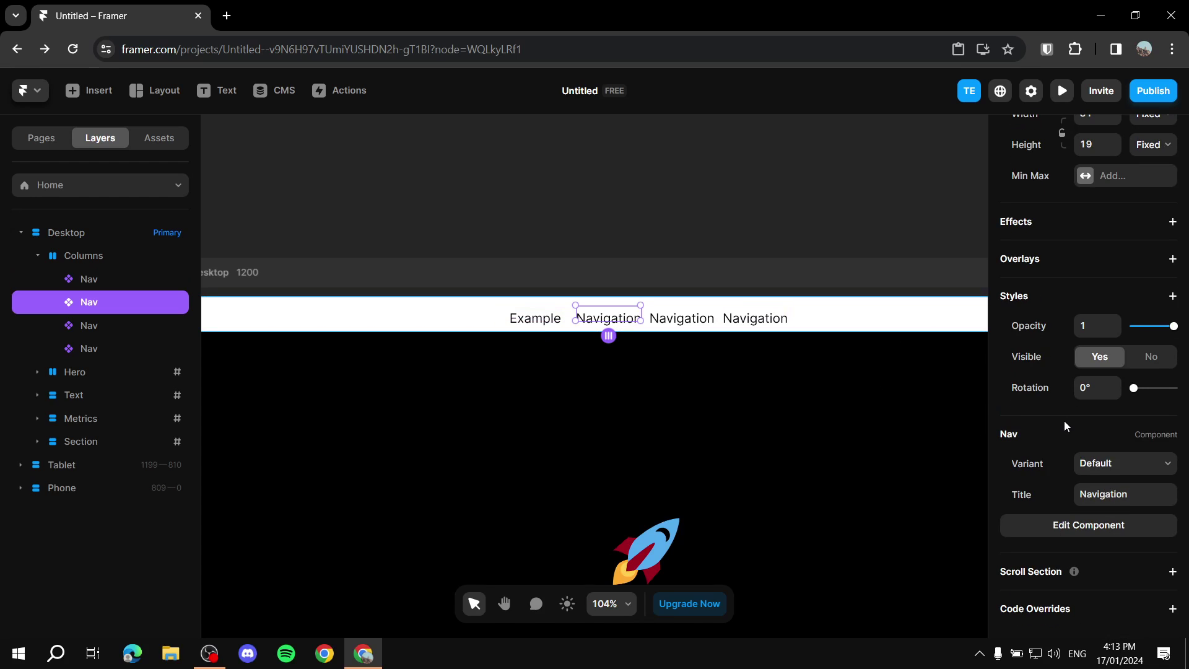
pyautogui.click(1146, 494)
pyautogui.write('Welcome')
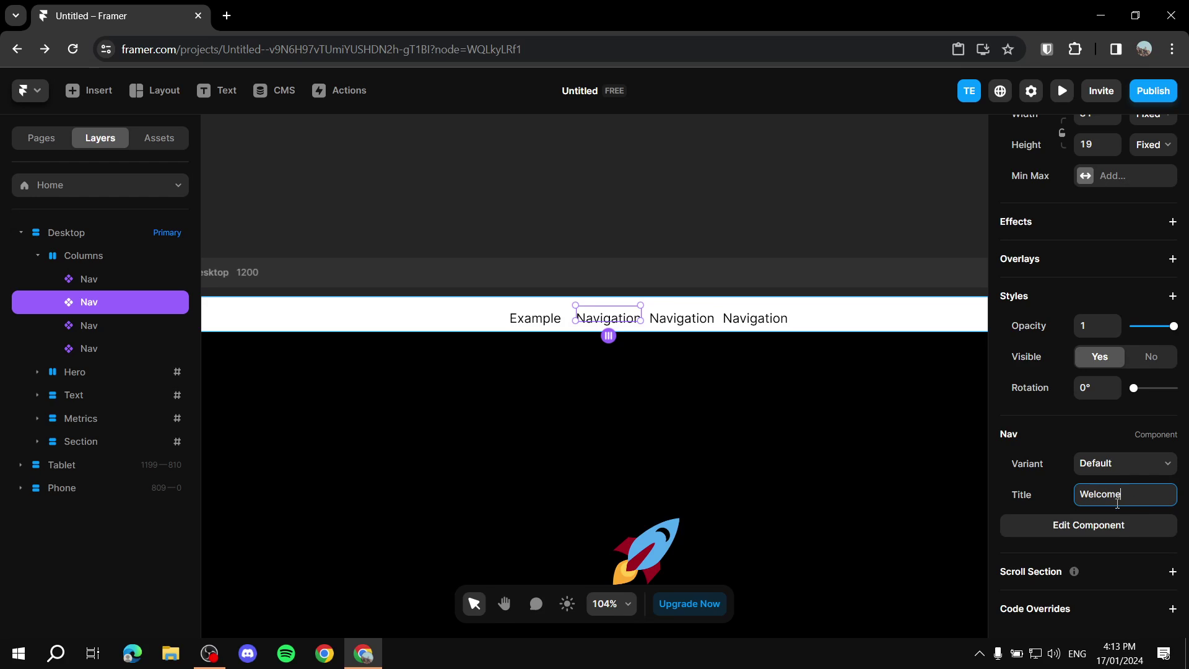
pyautogui.press('Tab')
# Set the title of the third Nav instance in the navigation bar to "Numbers"
pyautogui.scroll(-1, 1100, 472)
pyautogui.click(1132, 495)
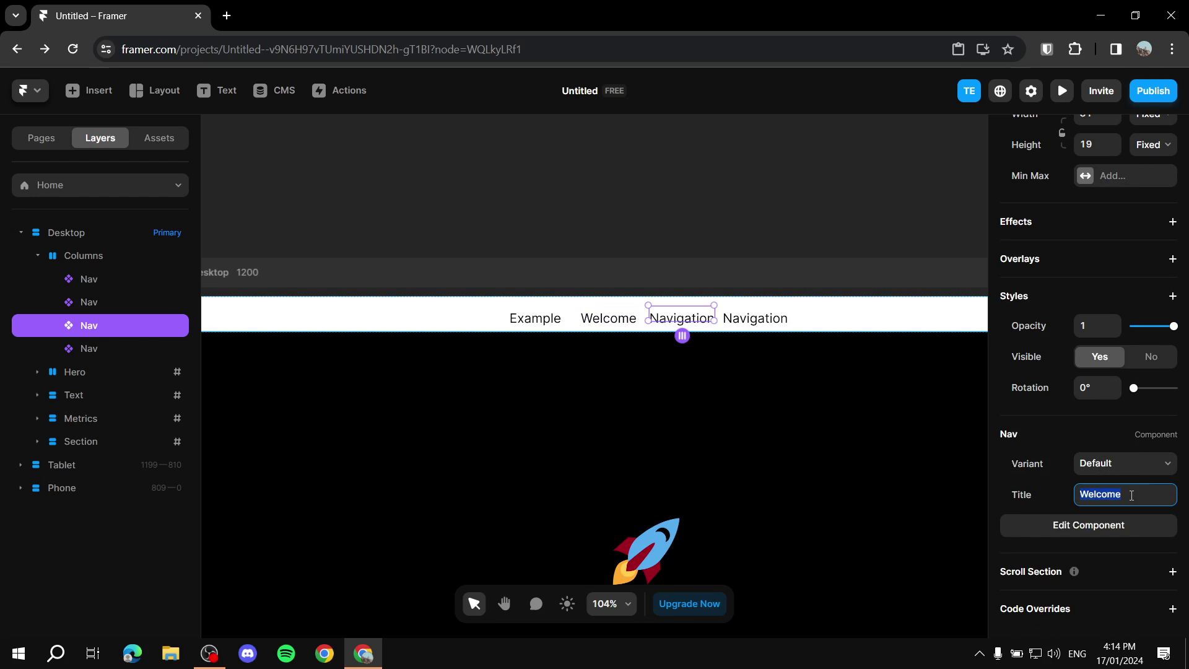
pyautogui.write('Numbers')
pyautogui.press('Return')
# Set the title of the fourth Nav instance in the navigation bar to "Whale"
pyautogui.press('Tab')
pyautogui.scroll(-5, 1185, 489)
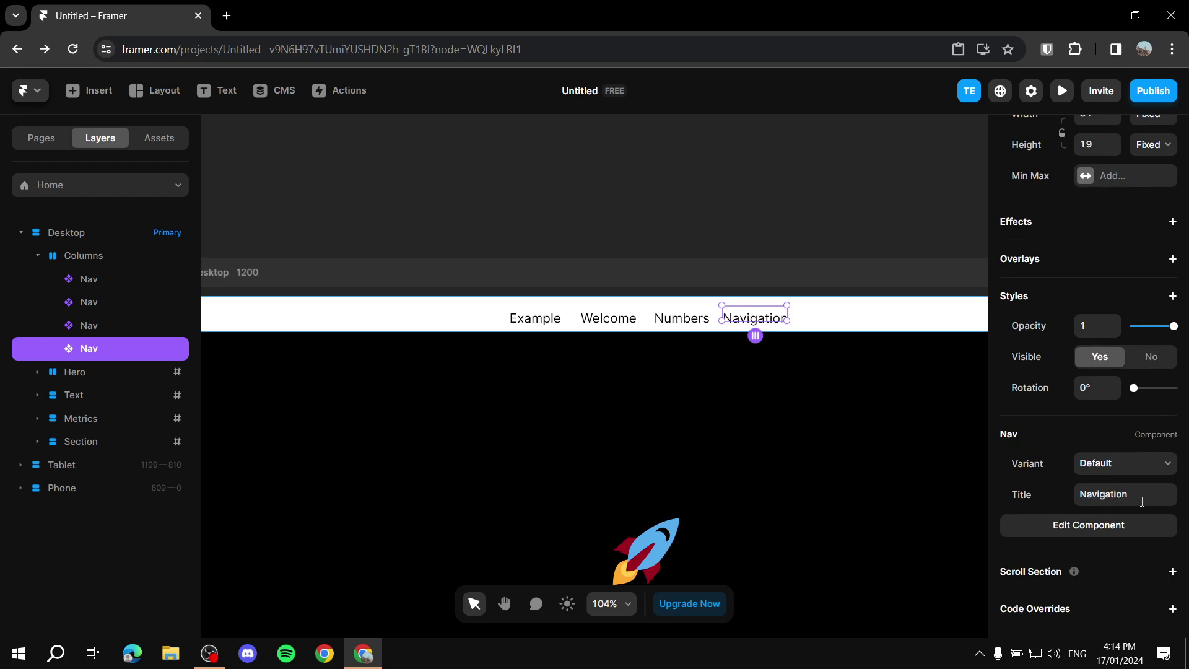
pyautogui.click(1150, 488)
pyautogui.write('Whale')
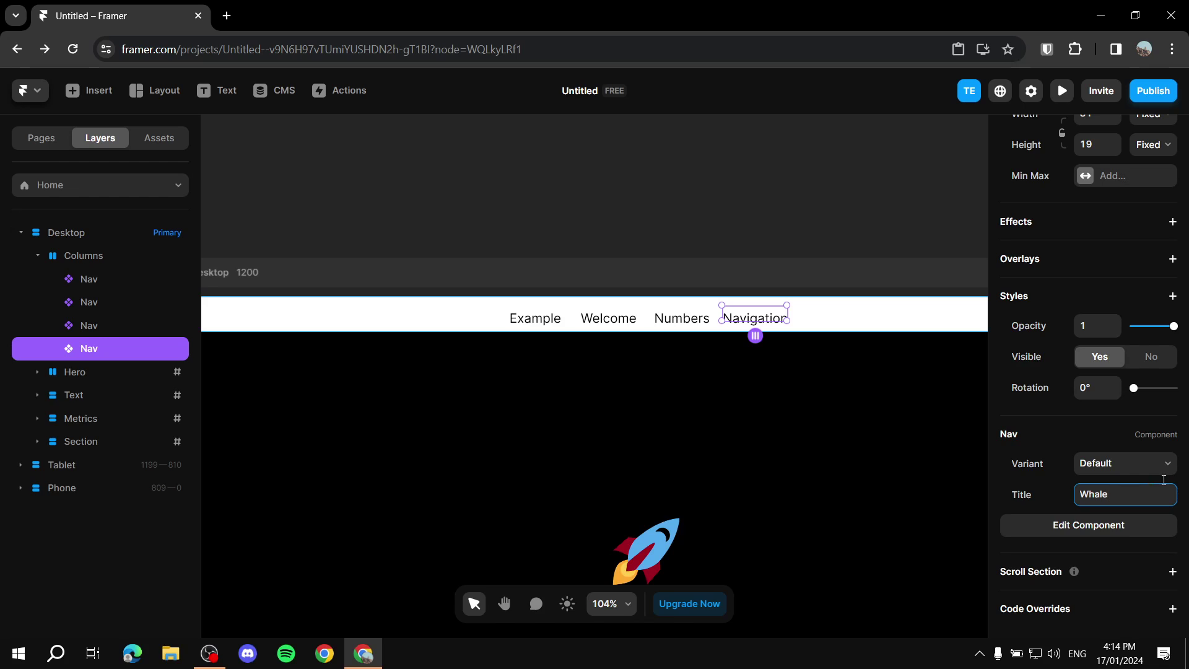
pyautogui.click(772, 164)
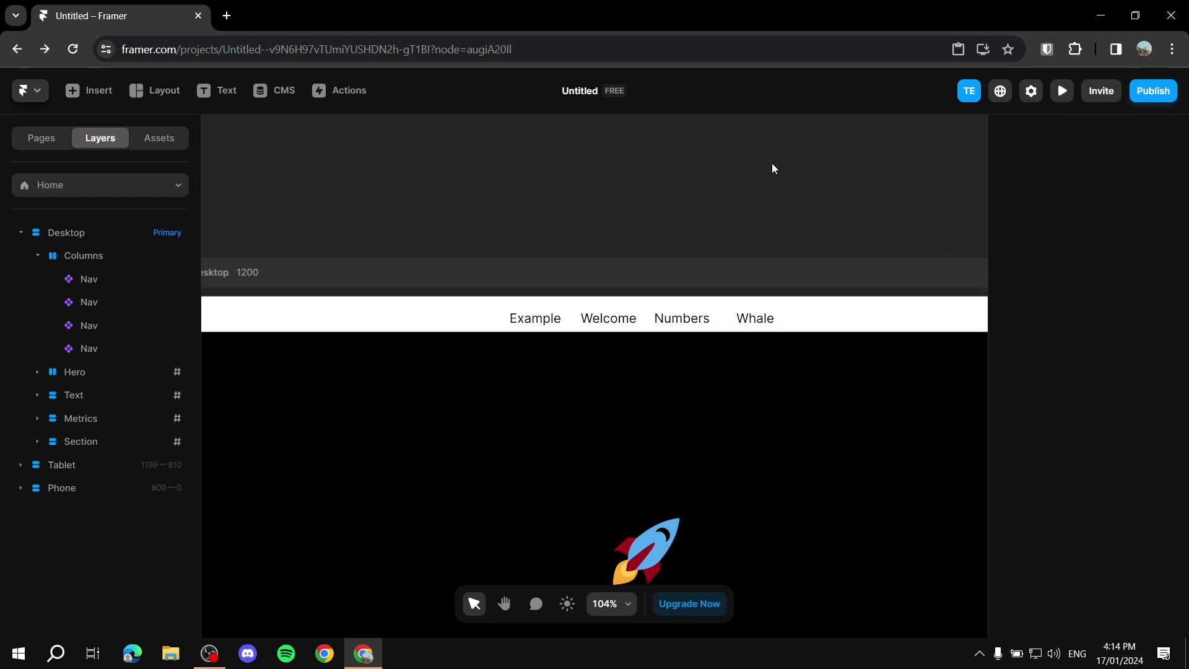
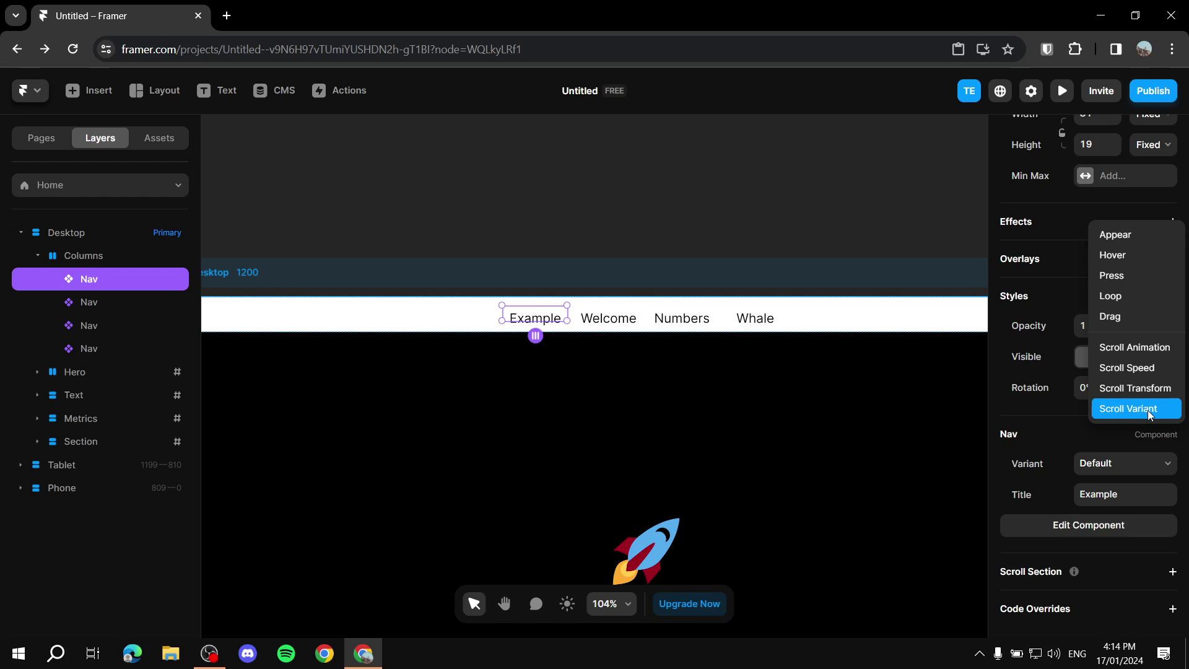
# Add a Scroll Variant effect to the Example navigation item, triggered by Section in View at the middle of the viewport
pyautogui.click(1142, 410)
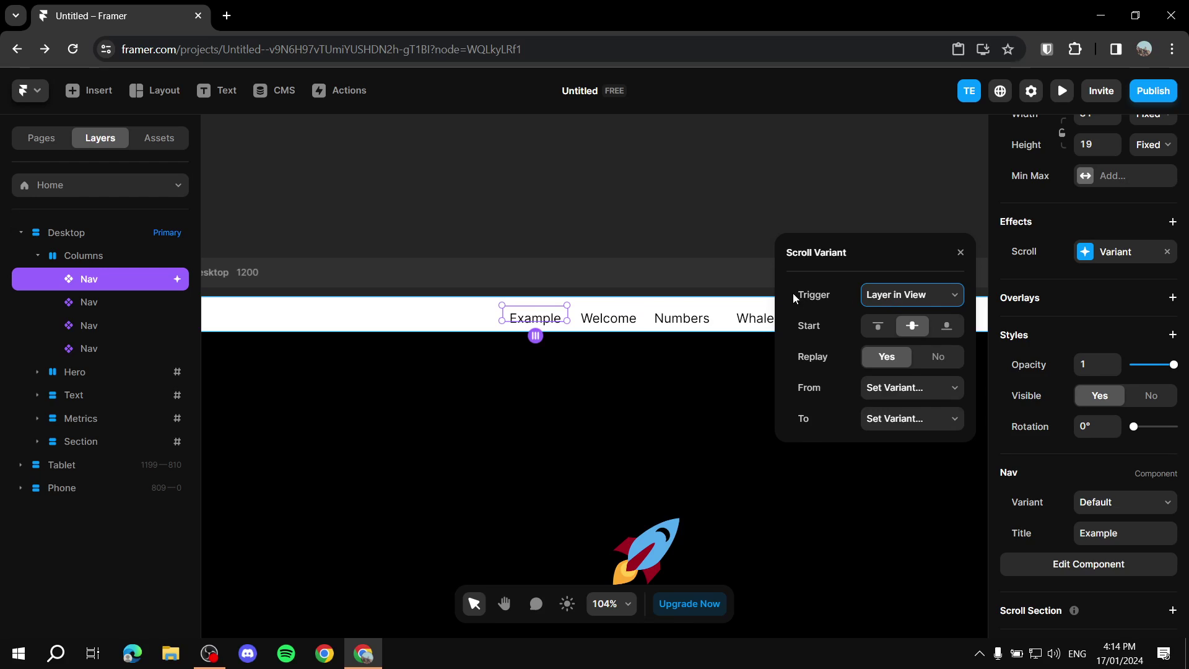
pyautogui.click(929, 297)
pyautogui.click(919, 338)
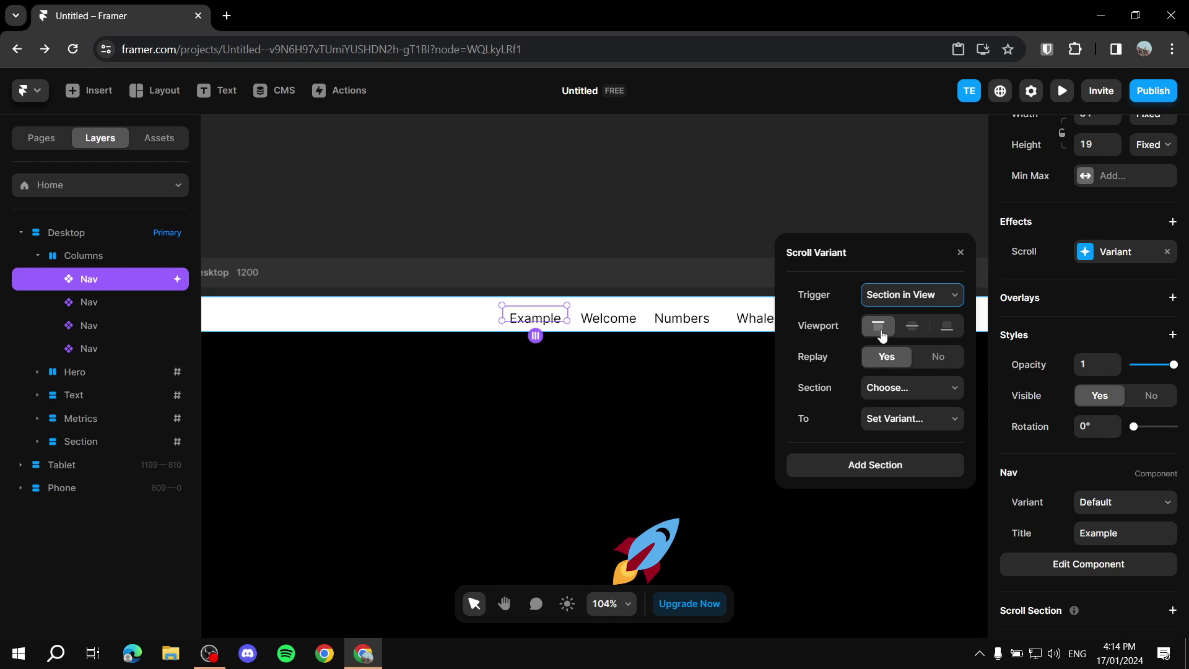
pyautogui.click(911, 330)
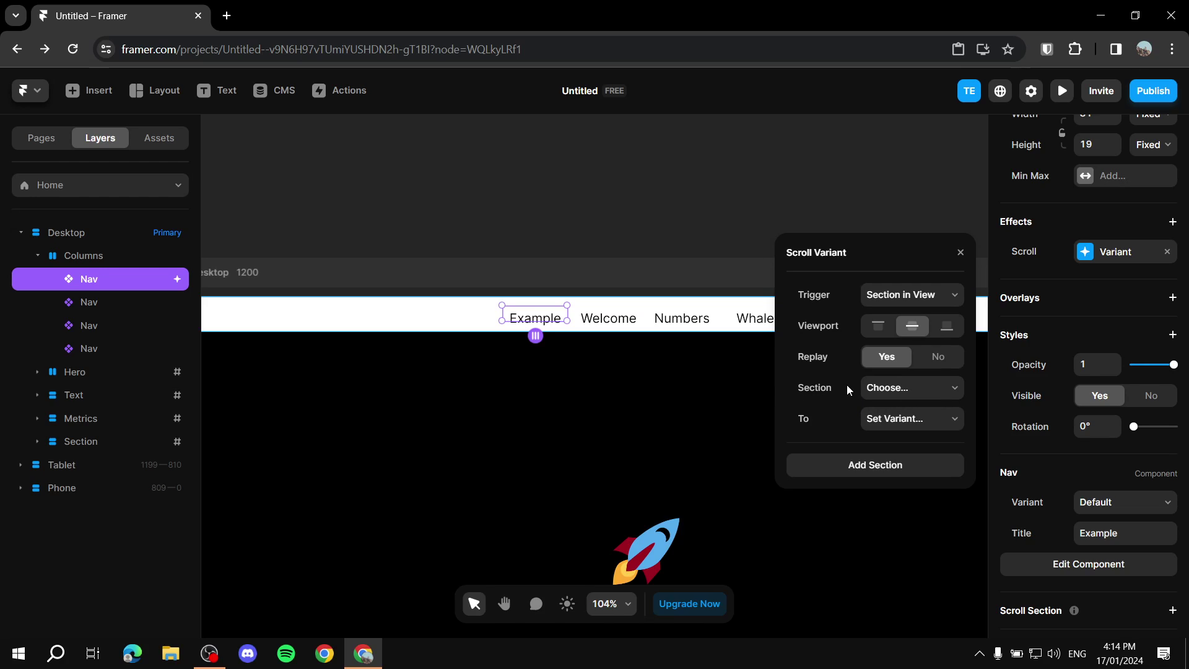
# Make the Example item's Scroll Variant effect switch to the Active variant for the #example section
pyautogui.click(911, 391)
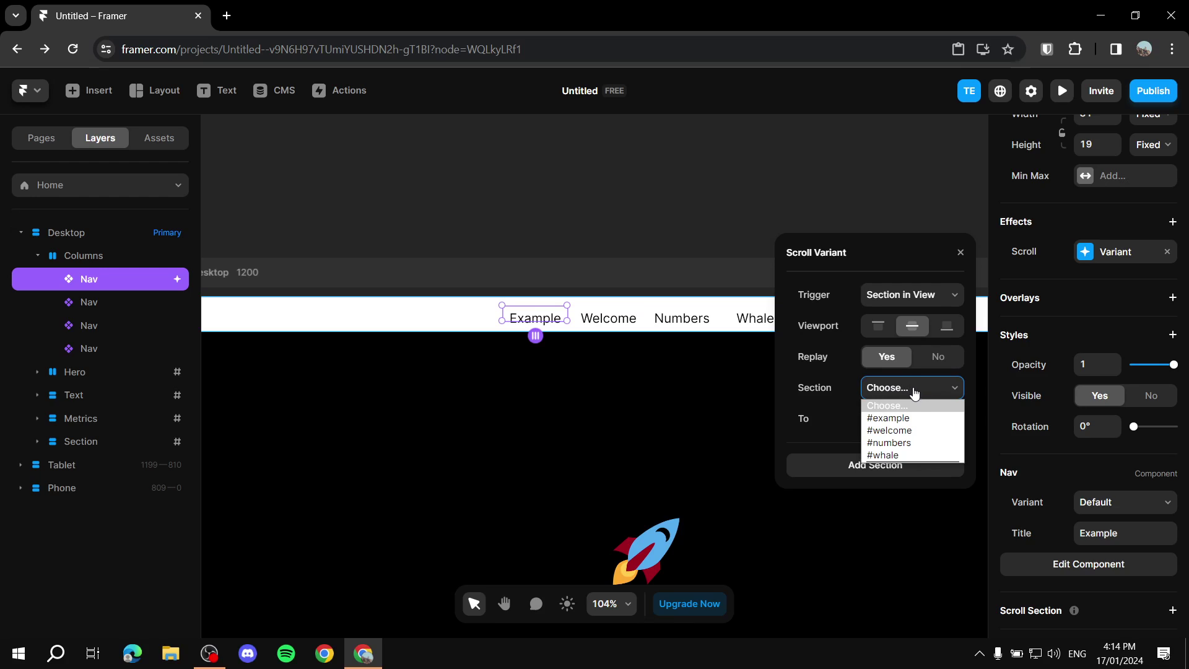
pyautogui.click(900, 419)
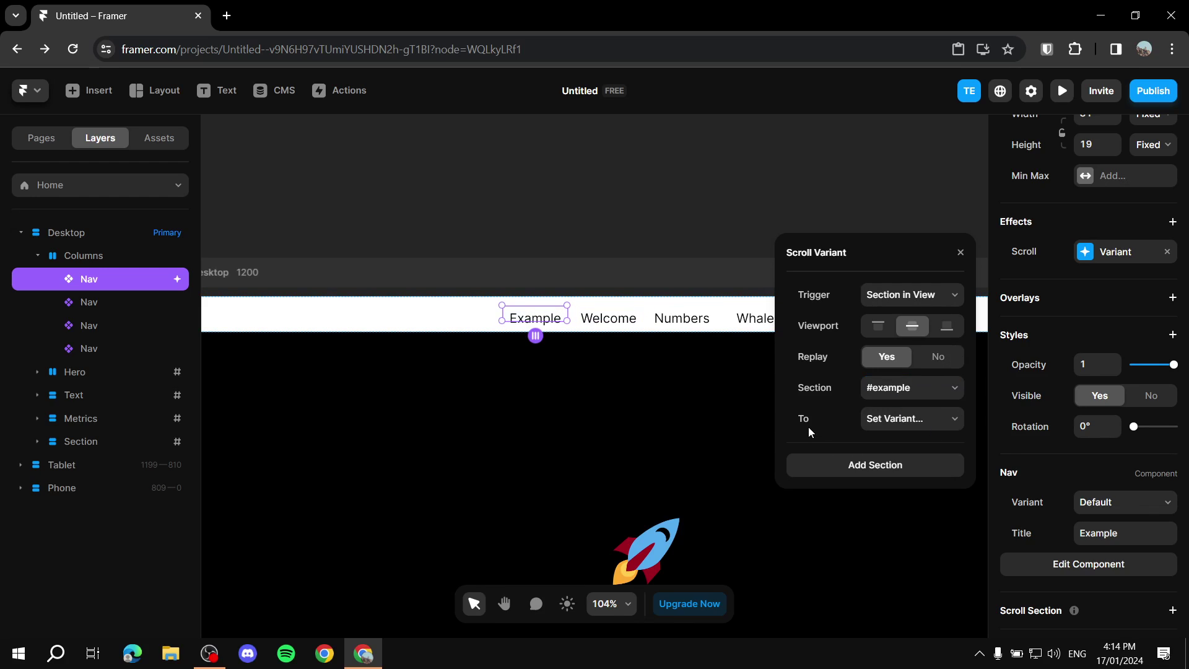
pyautogui.click(904, 421)
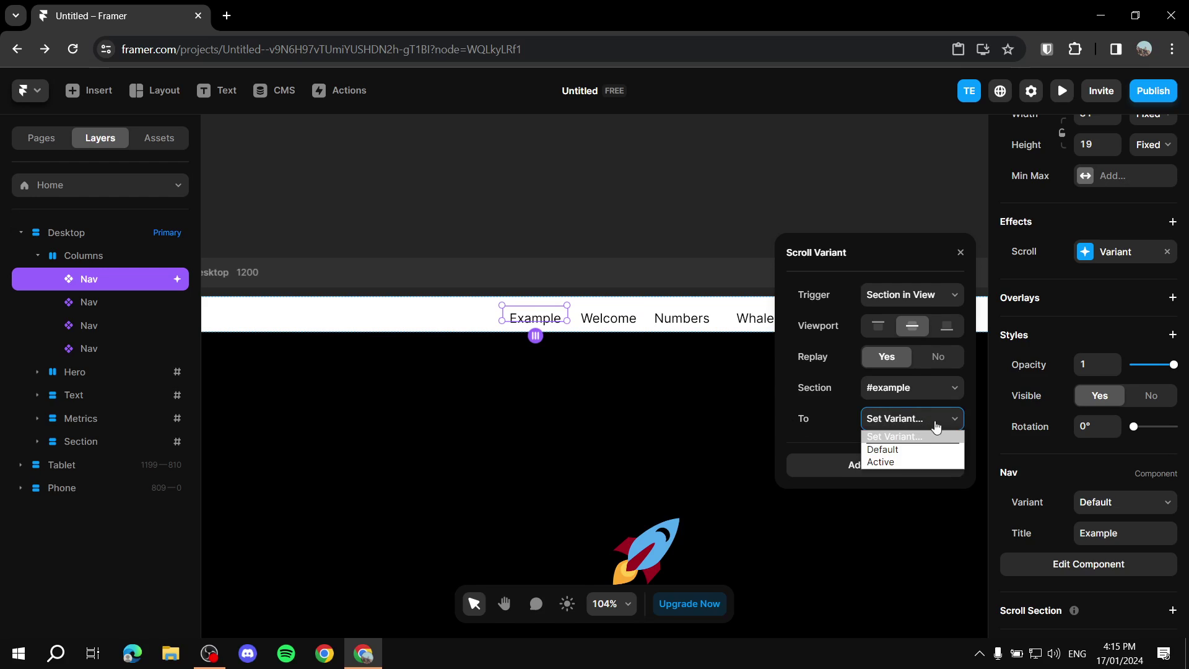
pyautogui.click(901, 463)
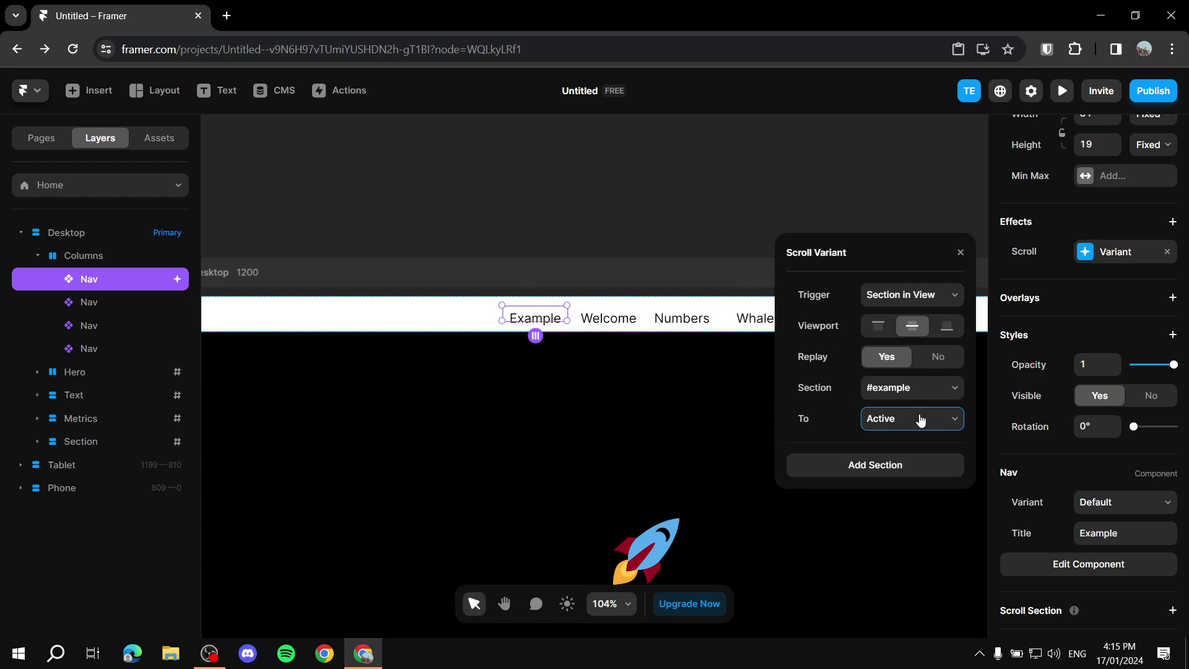
# Add a second section to the Example item's Scroll Variant effect, switching to the Default variant for #welcome, and close the effect settings
pyautogui.click(865, 463)
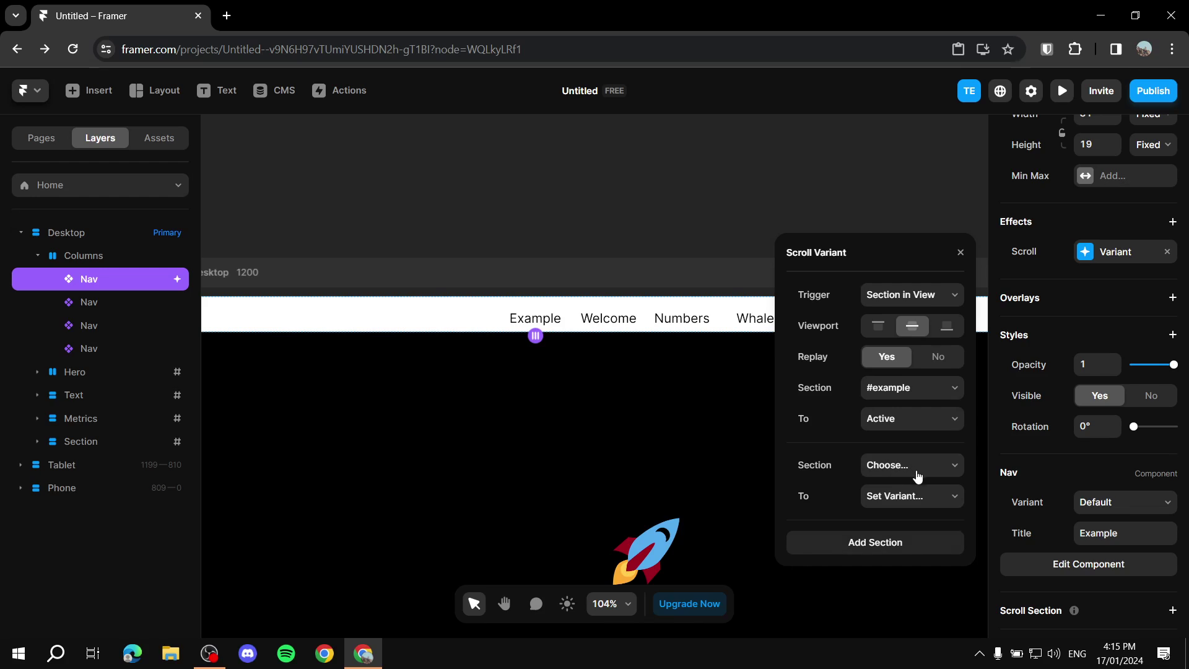
pyautogui.click(946, 470)
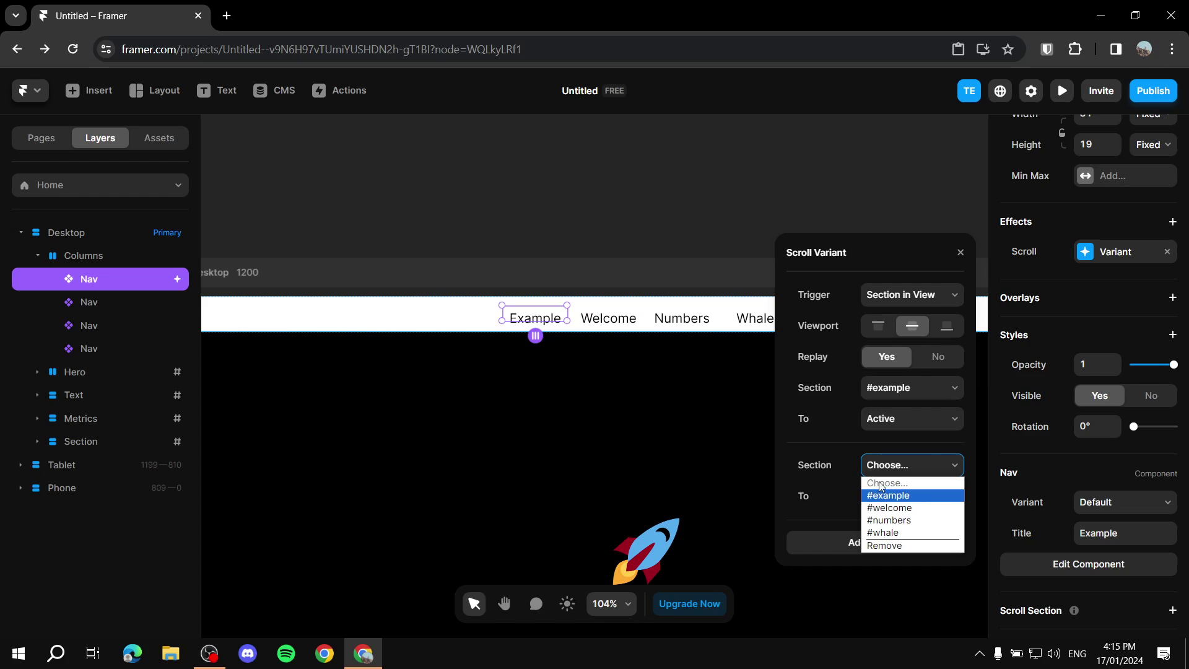
pyautogui.click(837, 452)
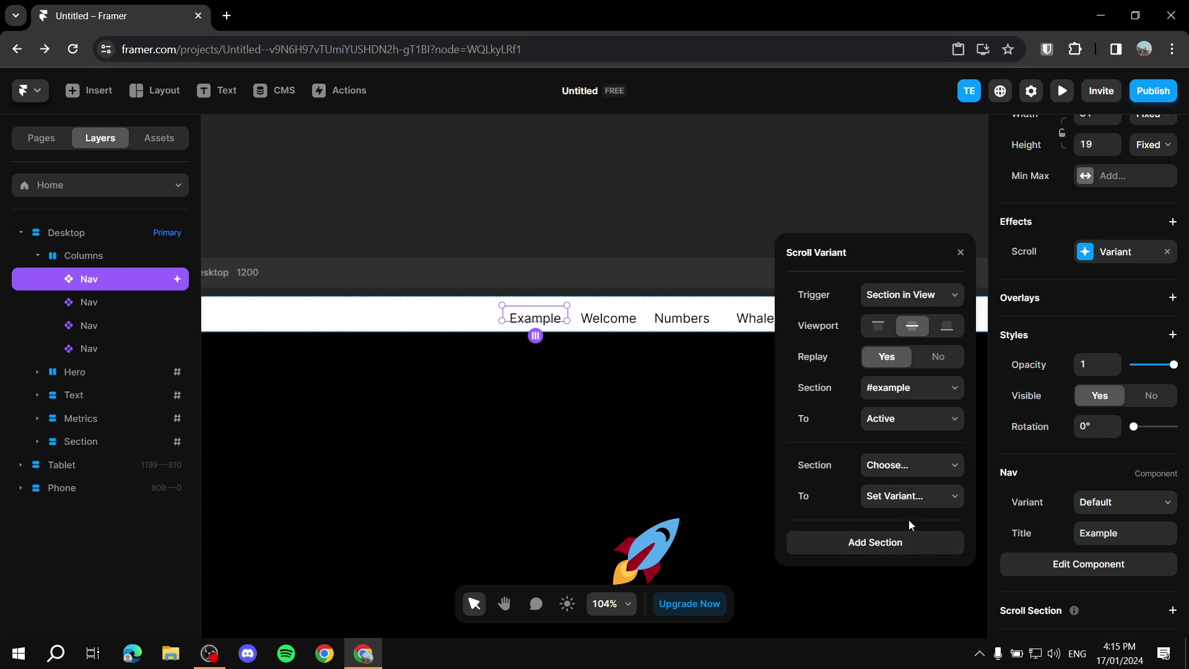
pyautogui.click(911, 472)
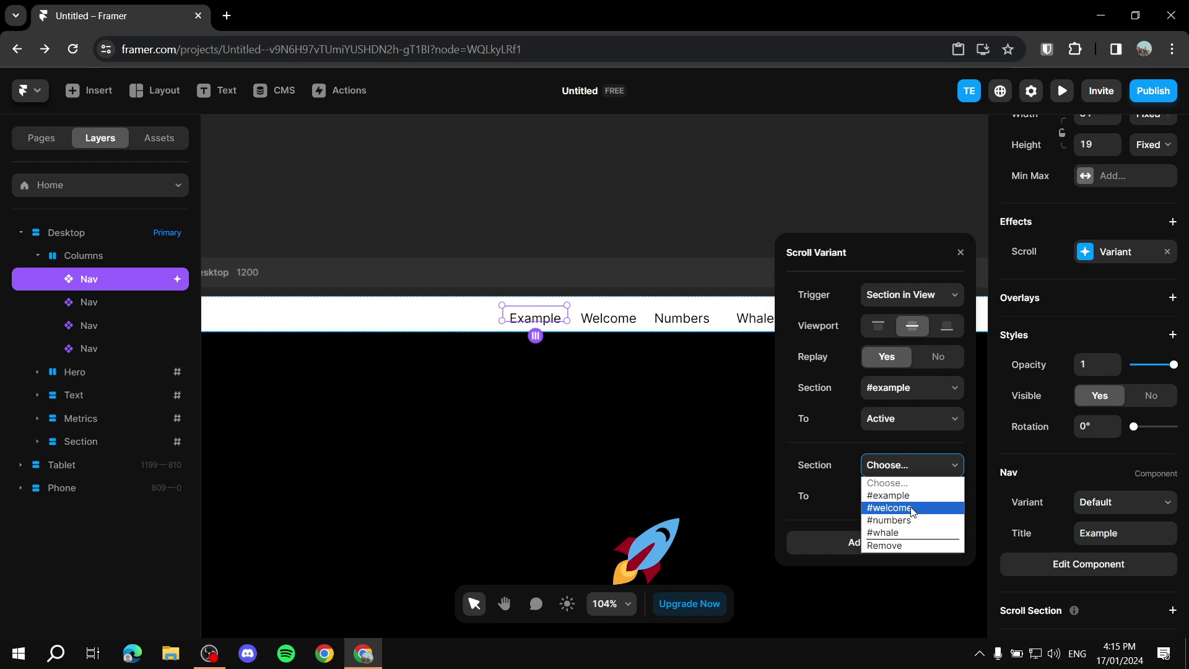
pyautogui.click(912, 511)
pyautogui.click(911, 499)
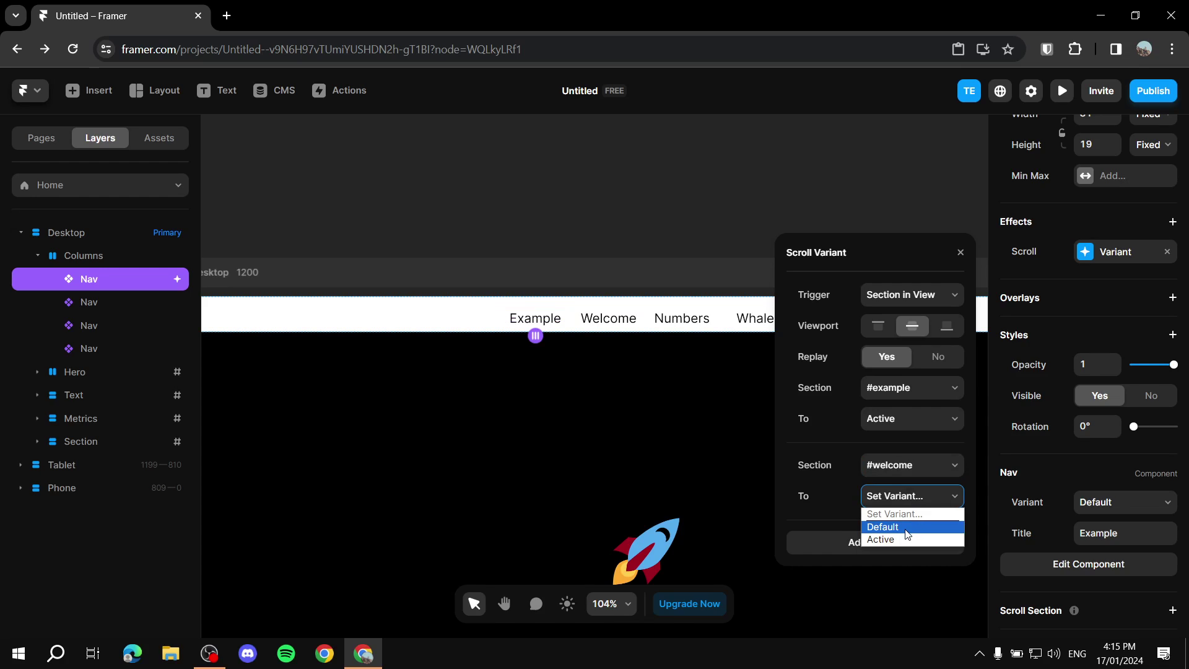
pyautogui.click(907, 528)
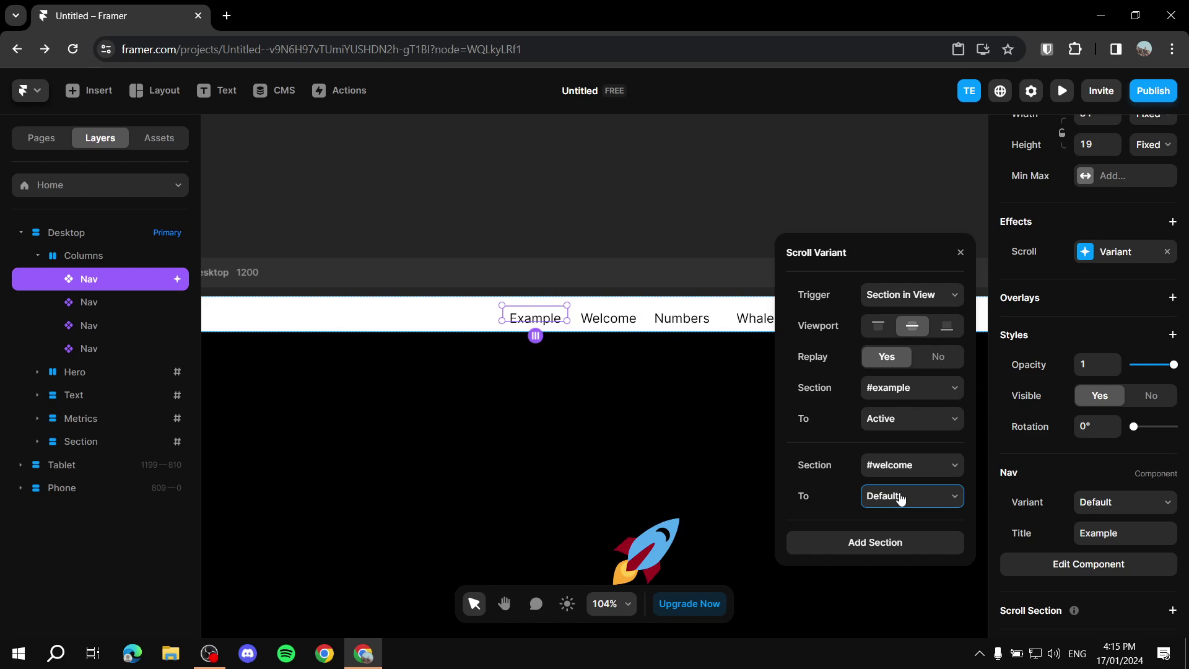
pyautogui.click(960, 254)
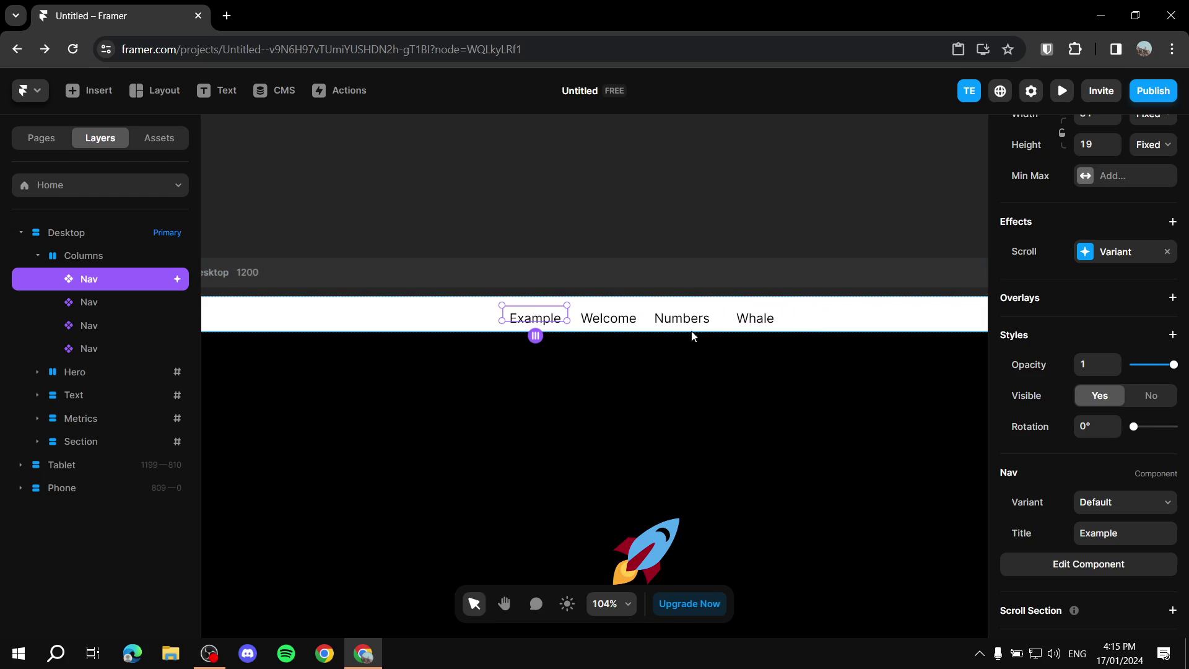
pyautogui.click(609, 318)
pyautogui.click(661, 318)
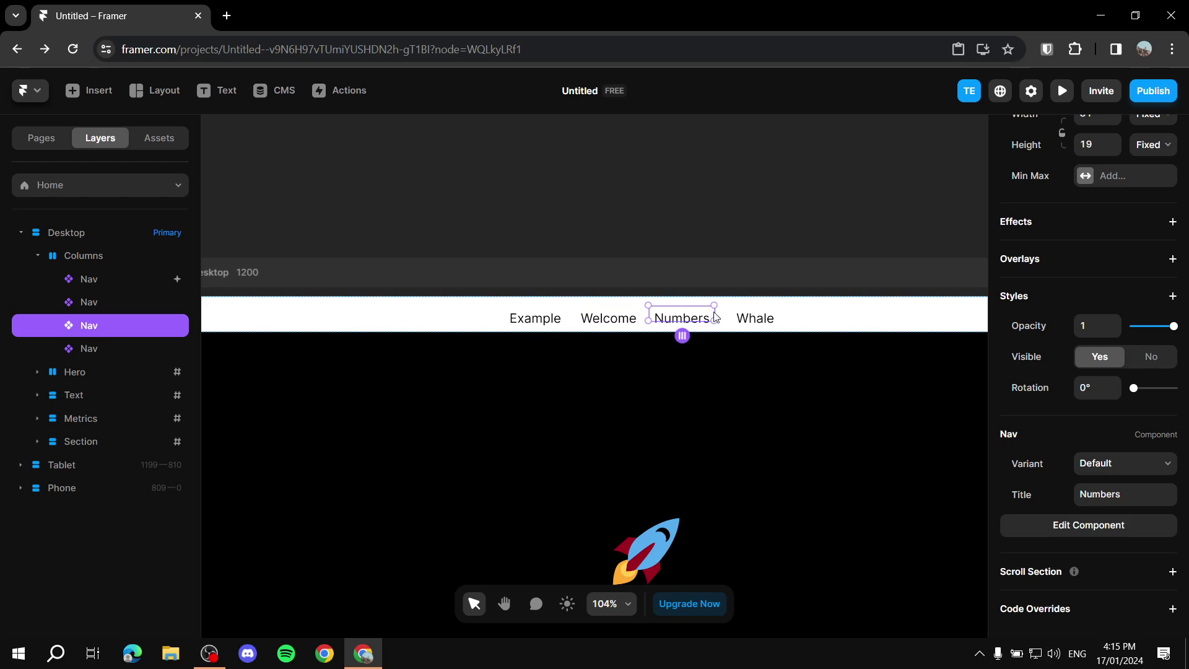
pyautogui.click(755, 318)
# Copy the effects of the Example navigation item and paste them onto the Welcome item
pyautogui.click(556, 322)
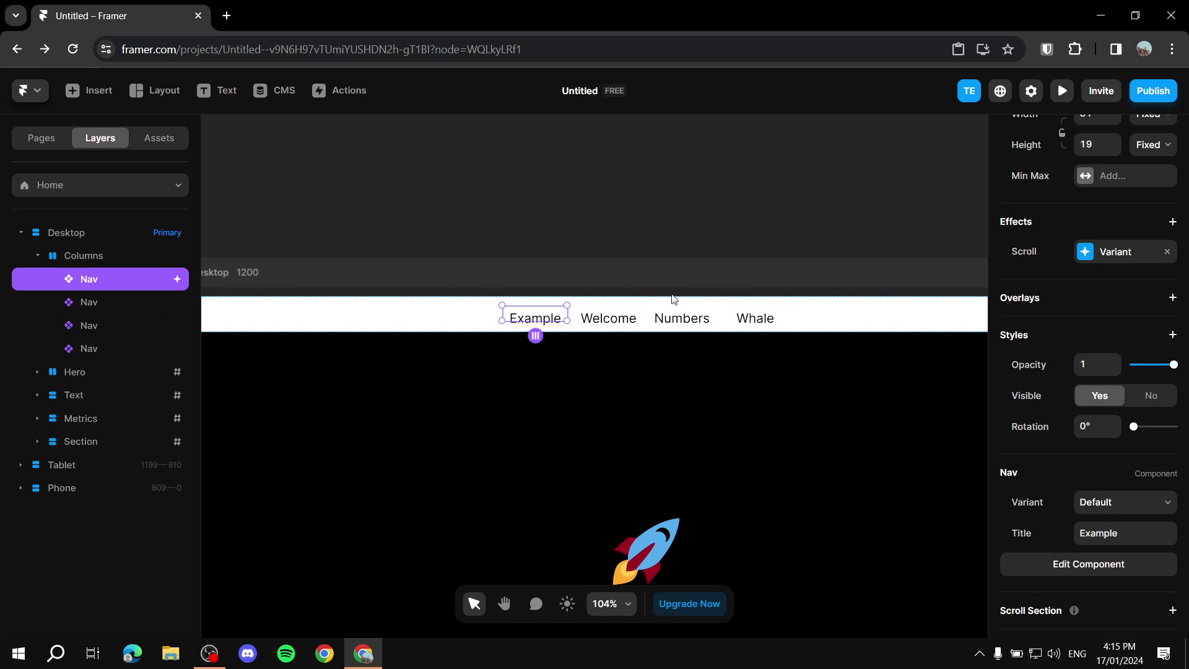
pyautogui.rightClick(553, 317)
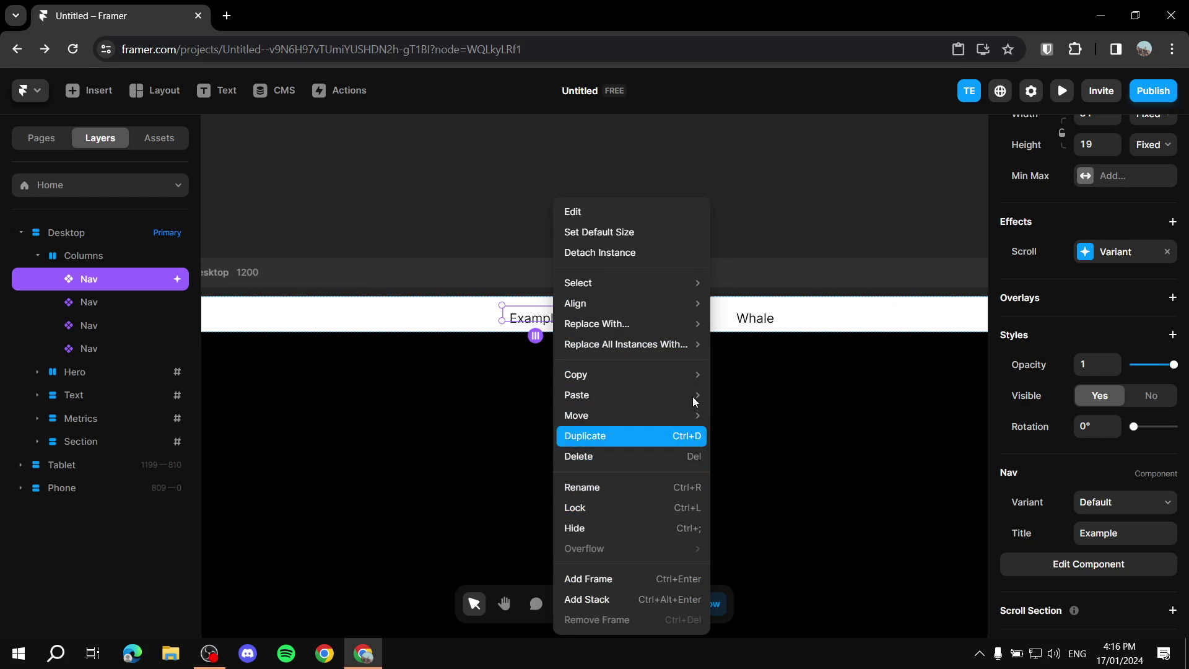
pyautogui.moveTo(610, 314)
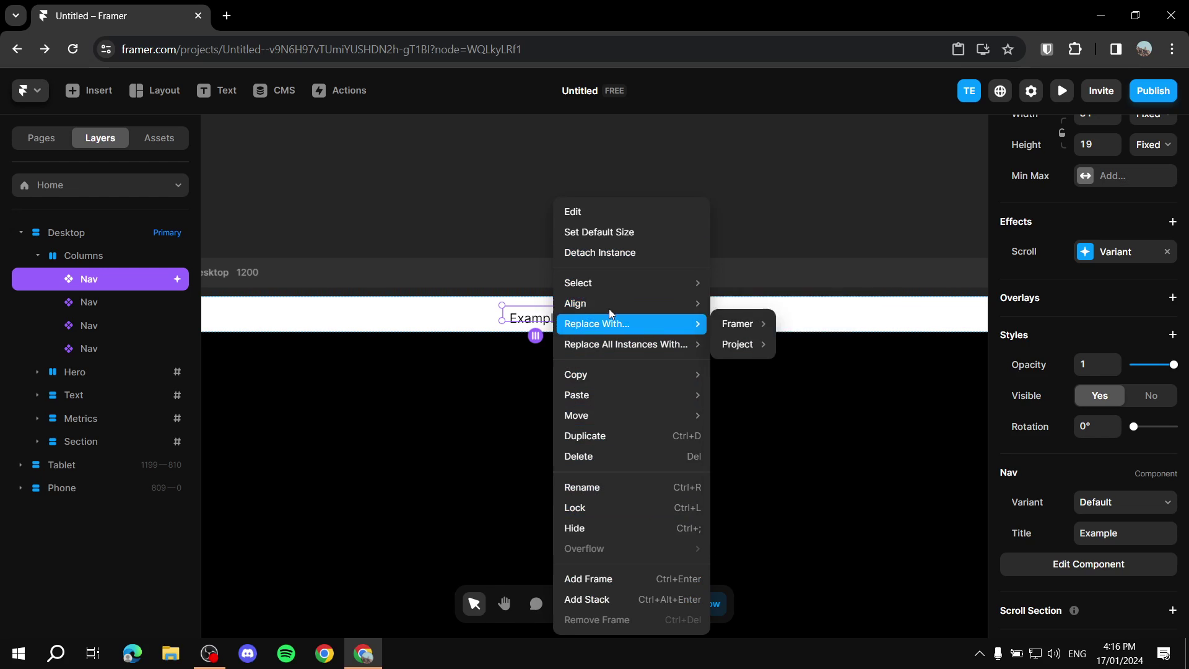
pyautogui.click(523, 316)
pyautogui.rightClick(524, 318)
pyautogui.moveTo(605, 376)
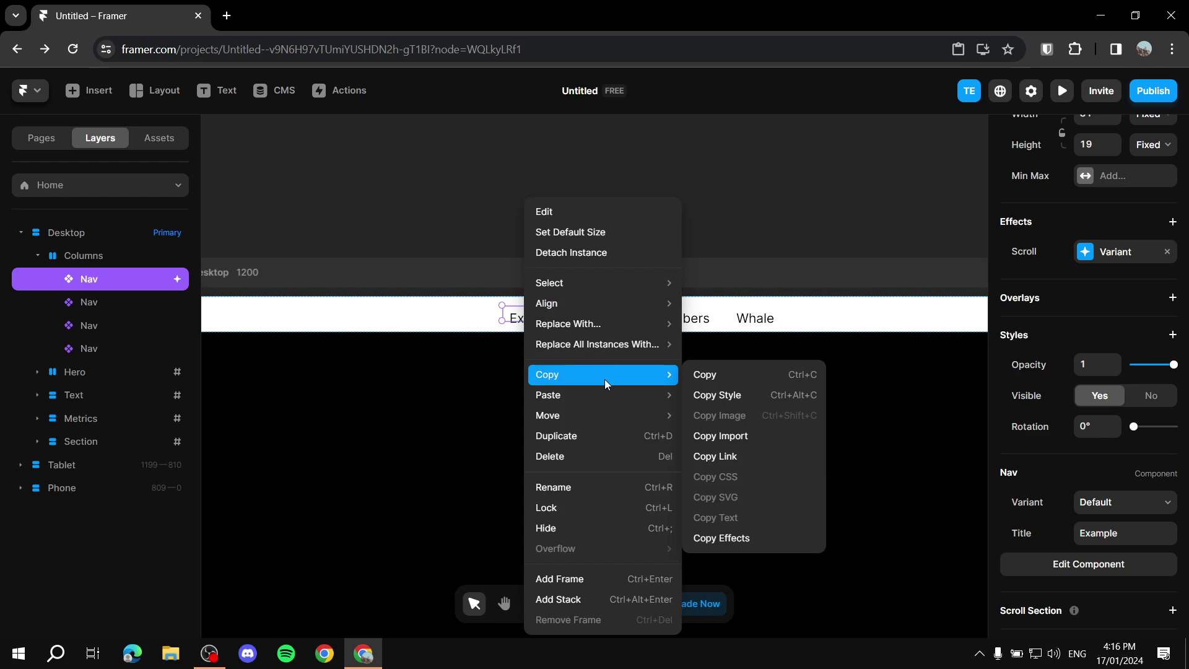
pyautogui.click(745, 536)
pyautogui.click(613, 318)
pyautogui.rightClick(616, 318)
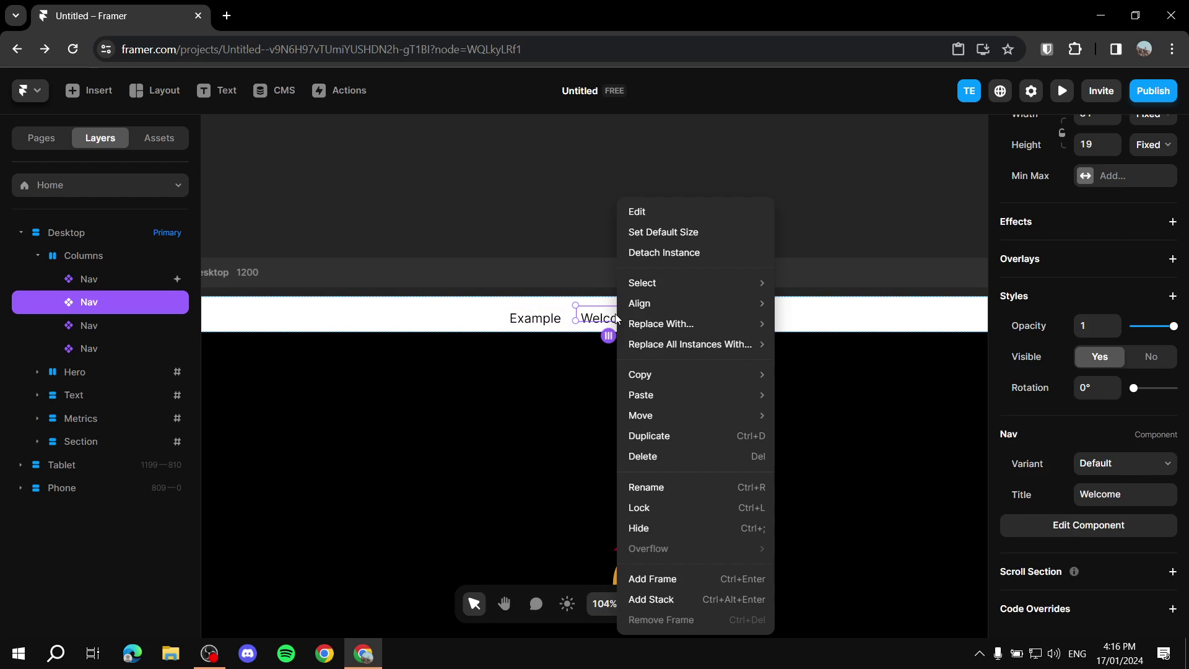
pyautogui.moveTo(737, 394)
pyautogui.click(823, 457)
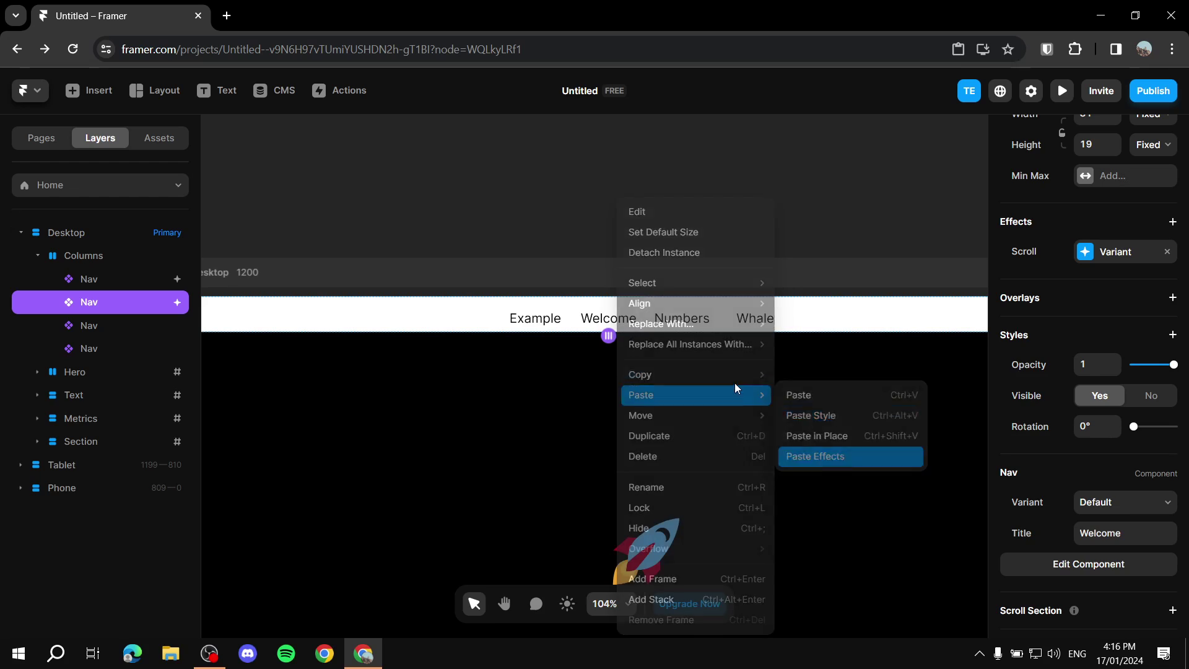
# Paste the copied effects onto the Numbers and Whale navigation items
pyautogui.click(682, 318)
pyautogui.rightClick(685, 318)
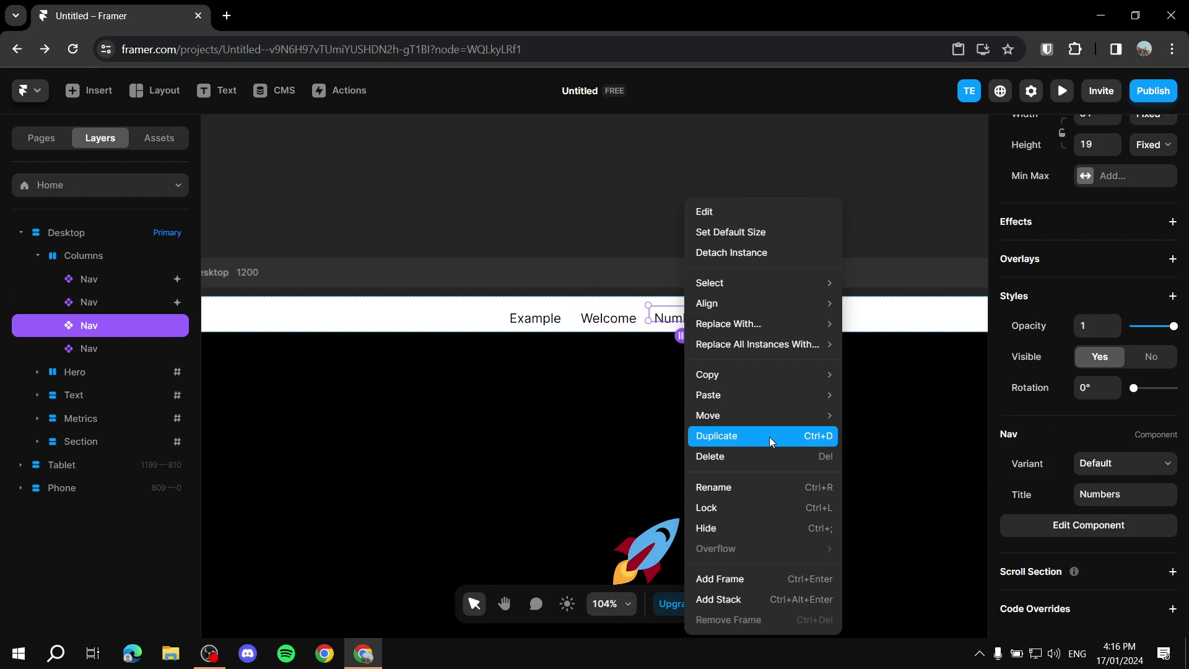
pyautogui.moveTo(785, 325)
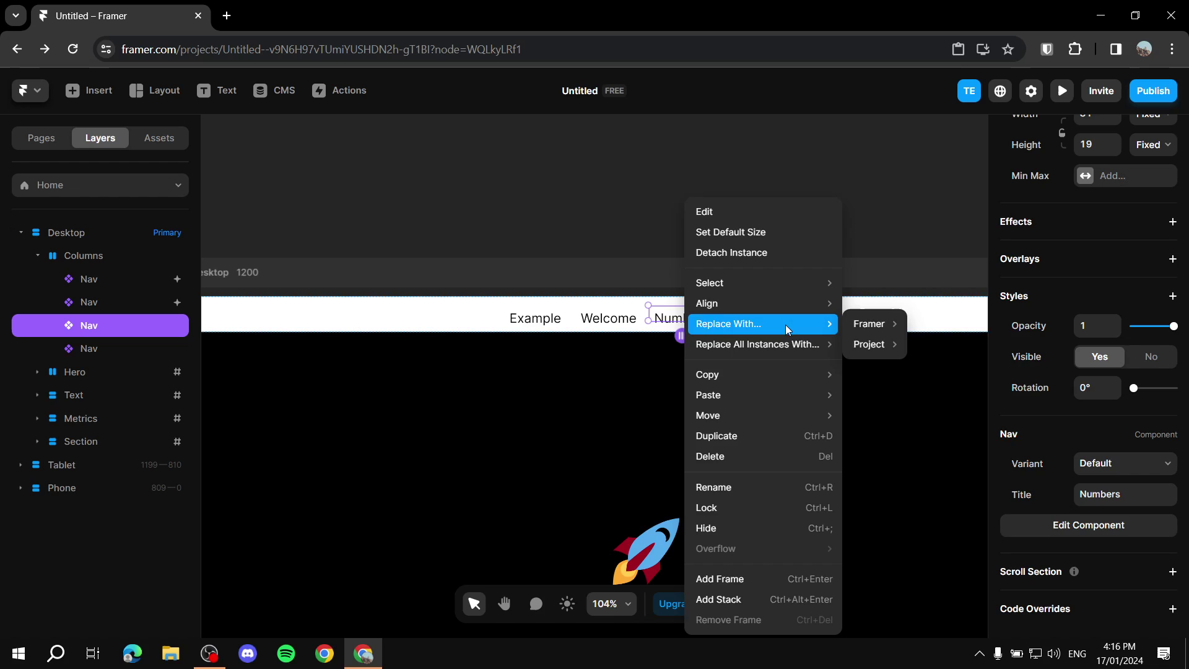
pyautogui.moveTo(803, 395)
pyautogui.click(909, 462)
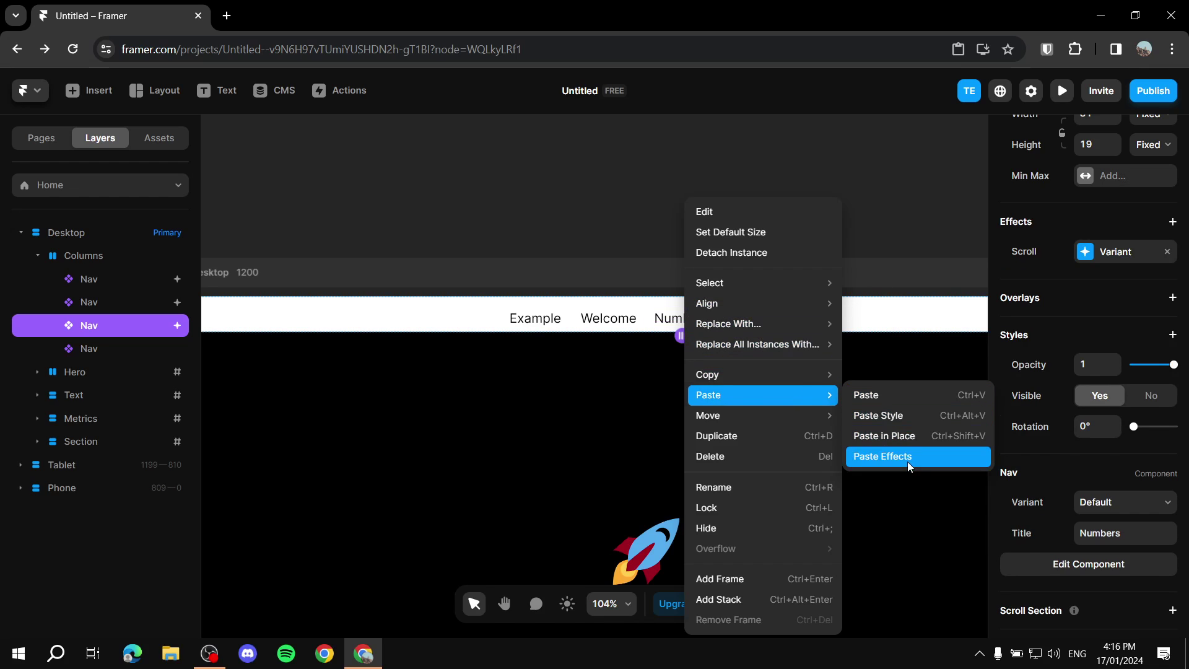
pyautogui.click(760, 318)
pyautogui.rightClick(762, 319)
pyautogui.moveTo(886, 405)
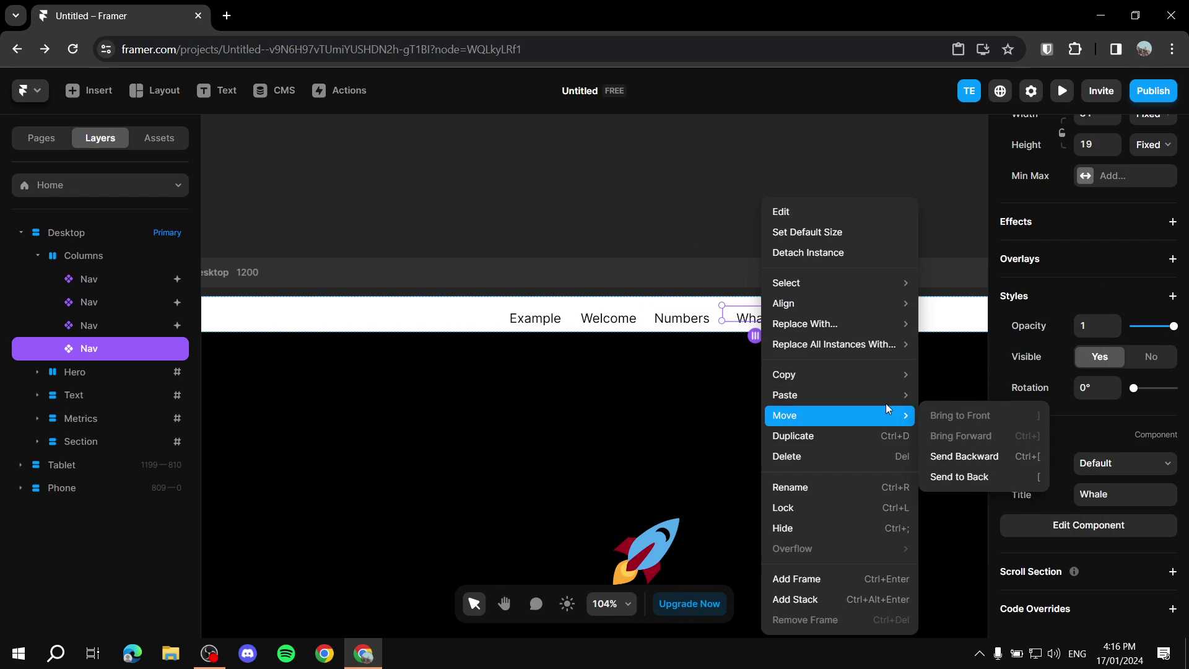
pyautogui.click(972, 452)
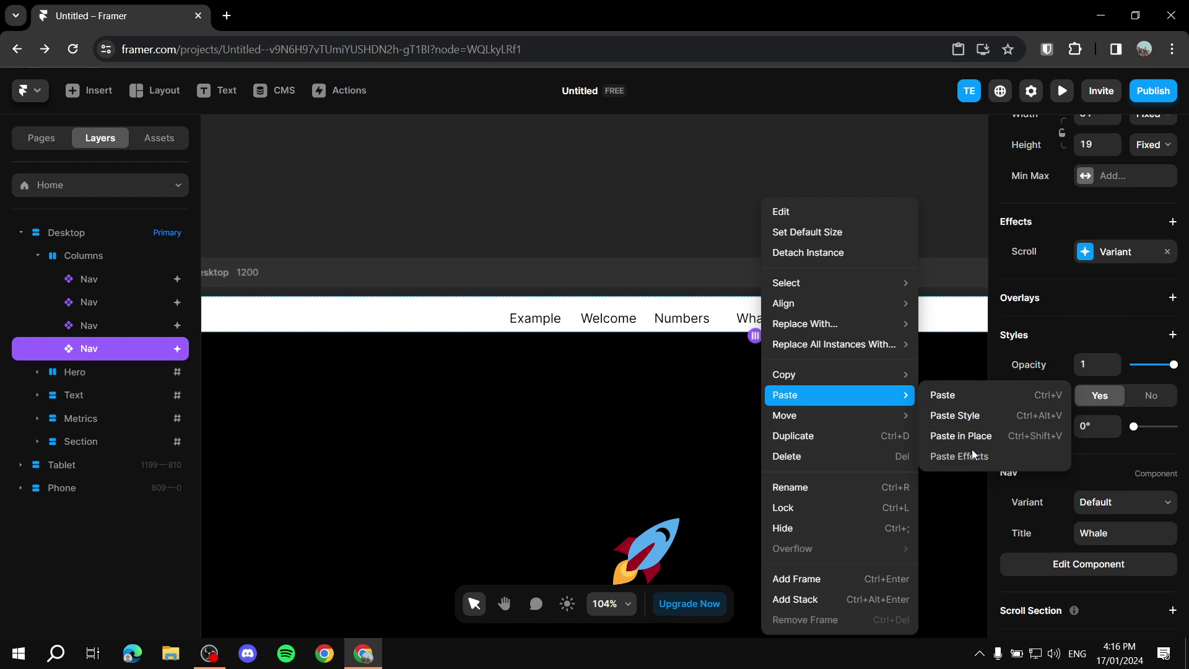
# In the Welcome item's Scroll Variant effect, assign #welcome to the Active variant and #numbers to the Default variant
pyautogui.click(589, 314)
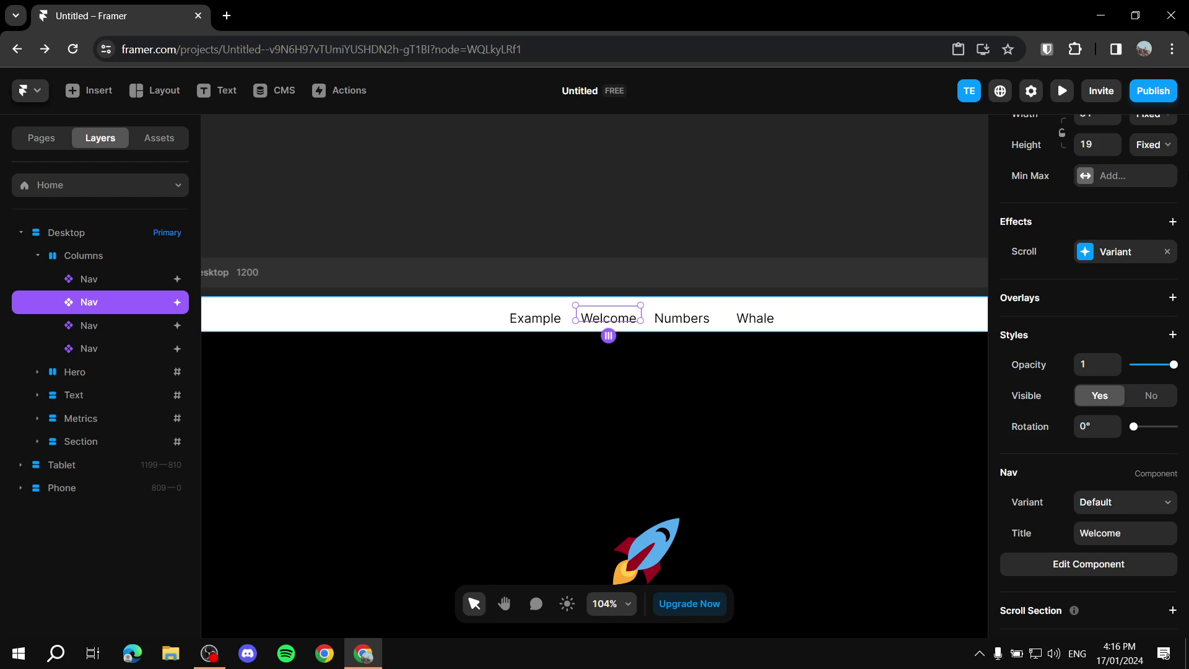
pyautogui.scroll(3, 1056, 285)
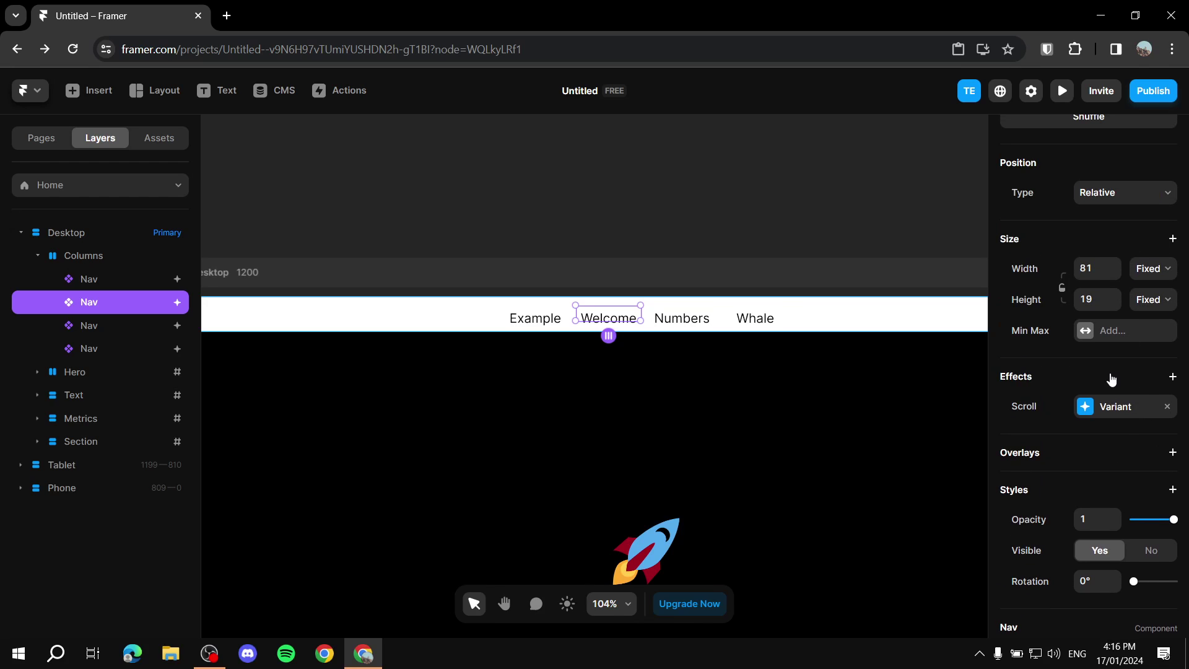
pyautogui.click(1115, 410)
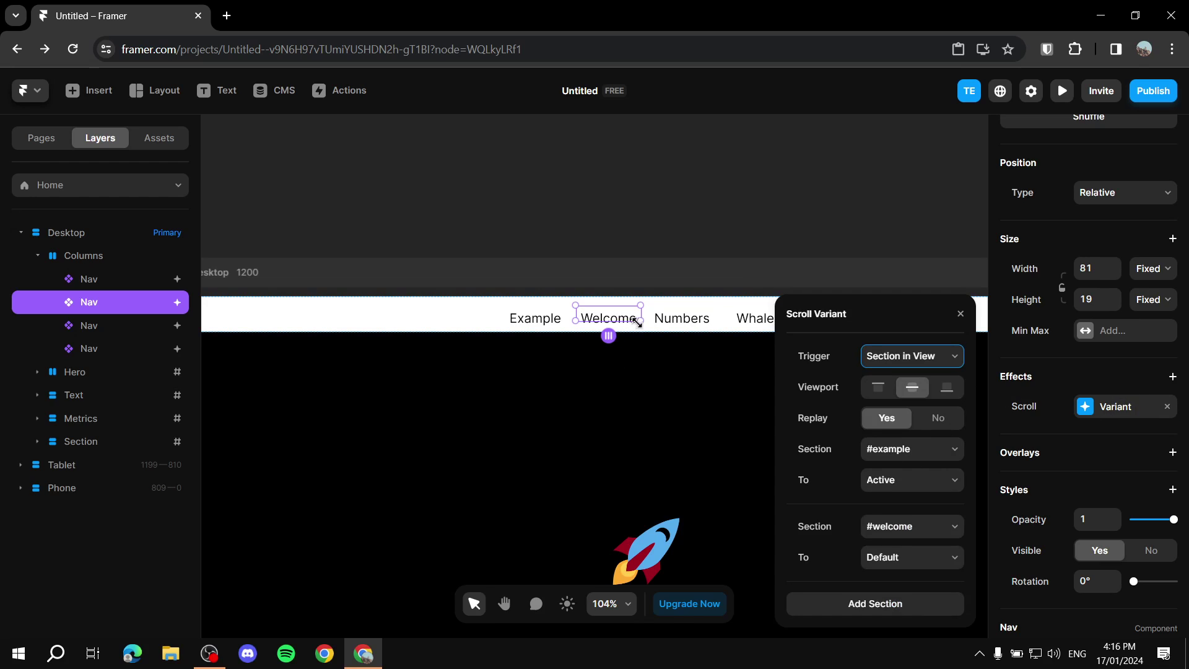
pyautogui.click(926, 455)
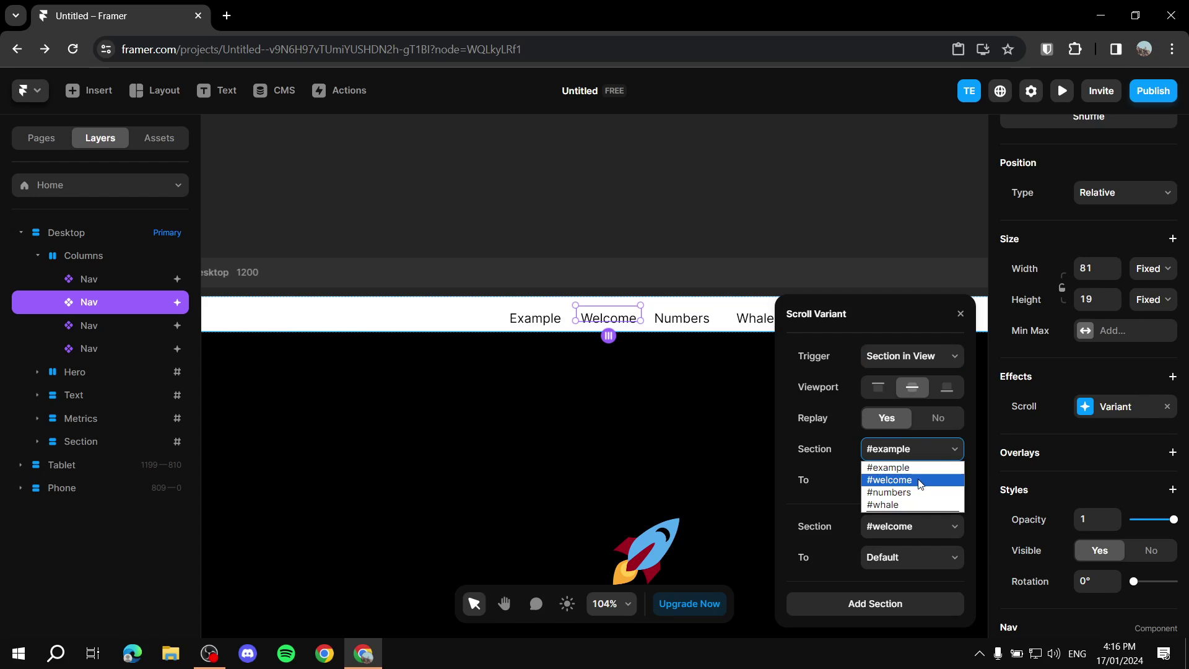
pyautogui.click(917, 480)
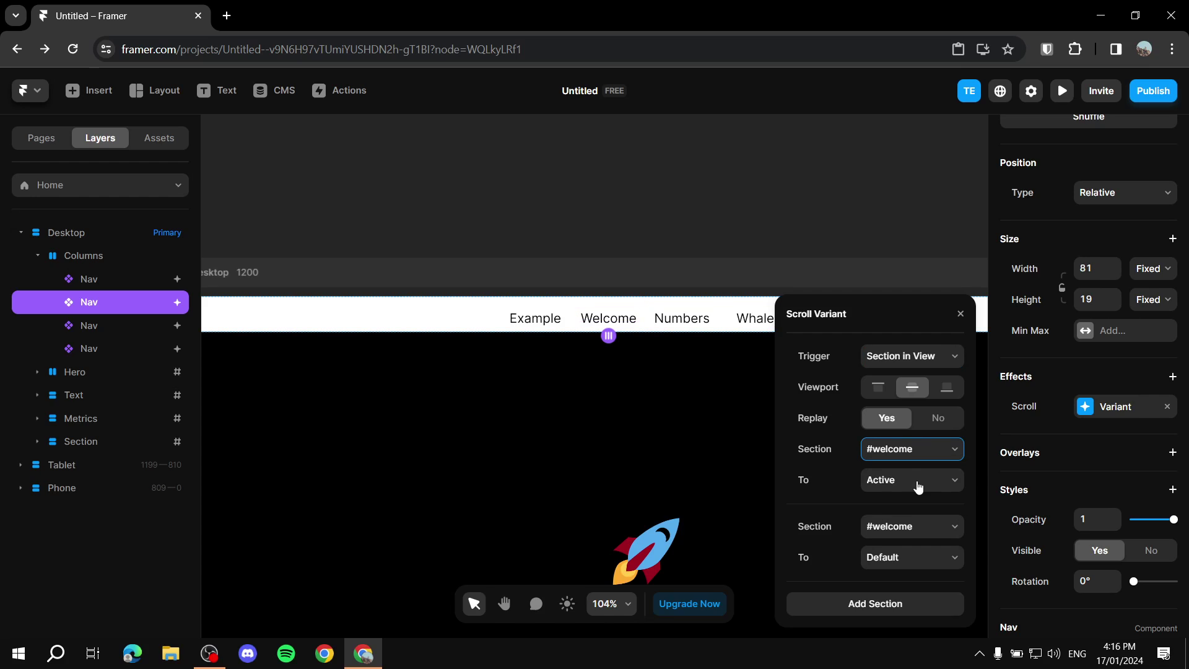
pyautogui.click(901, 528)
pyautogui.click(918, 570)
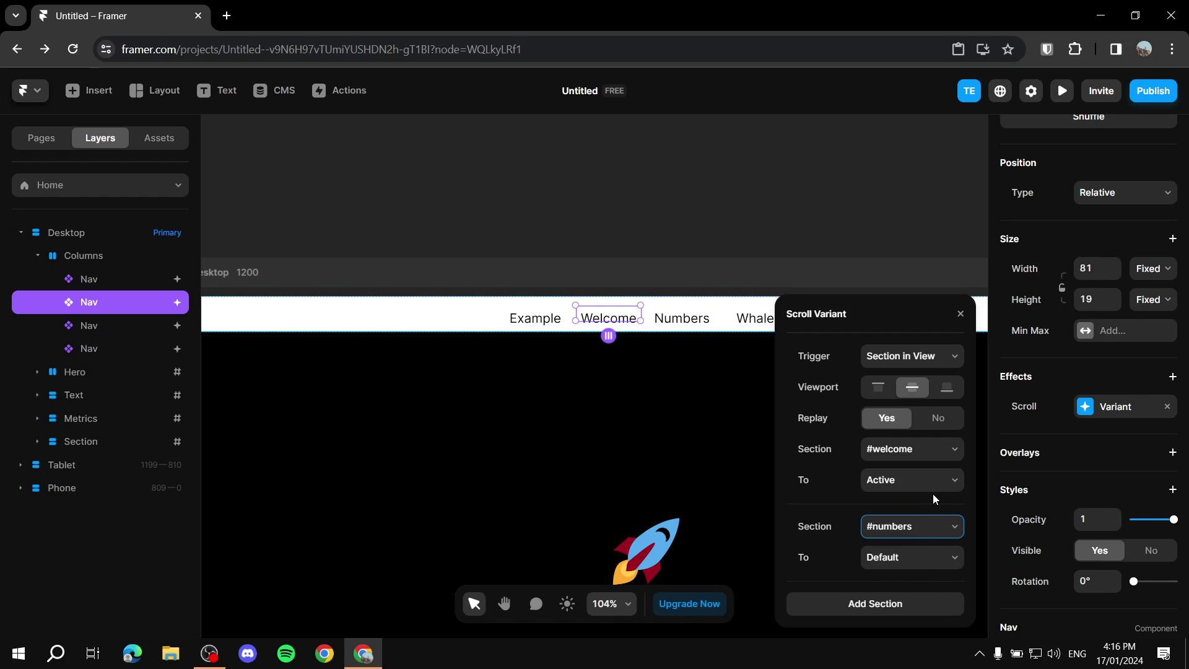
# In the Numbers item's Scroll Variant effect, assign #numbers to the Active variant and #whale to the Default variant
pyautogui.click(681, 317)
pyautogui.click(943, 450)
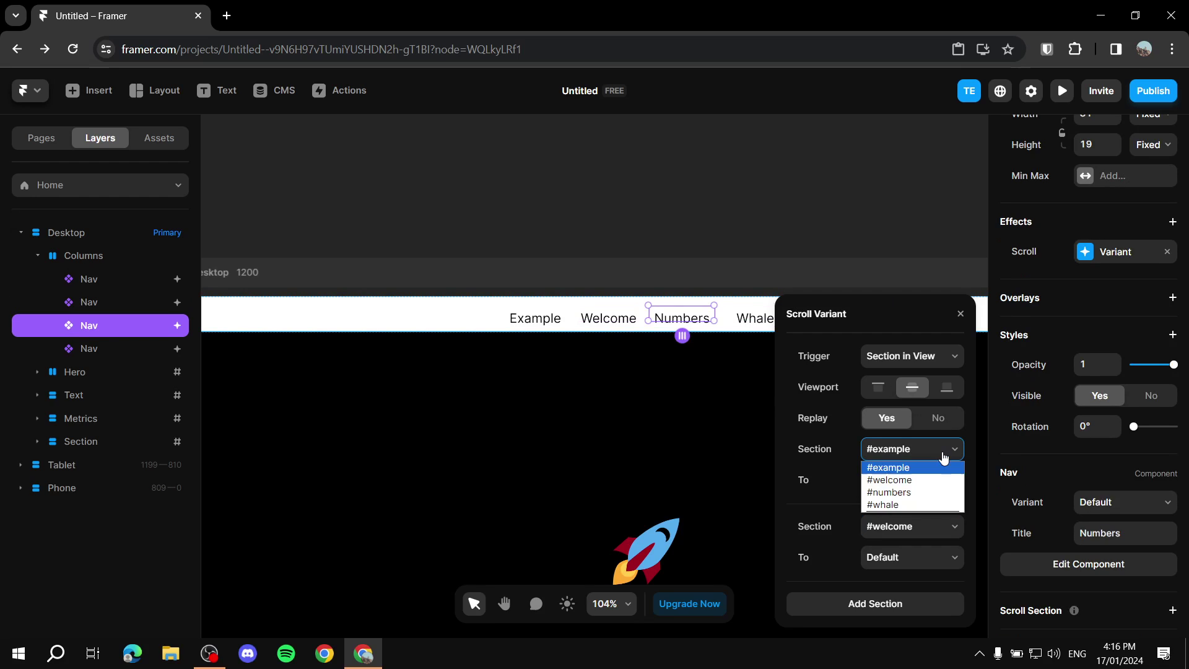
pyautogui.click(913, 493)
pyautogui.click(915, 526)
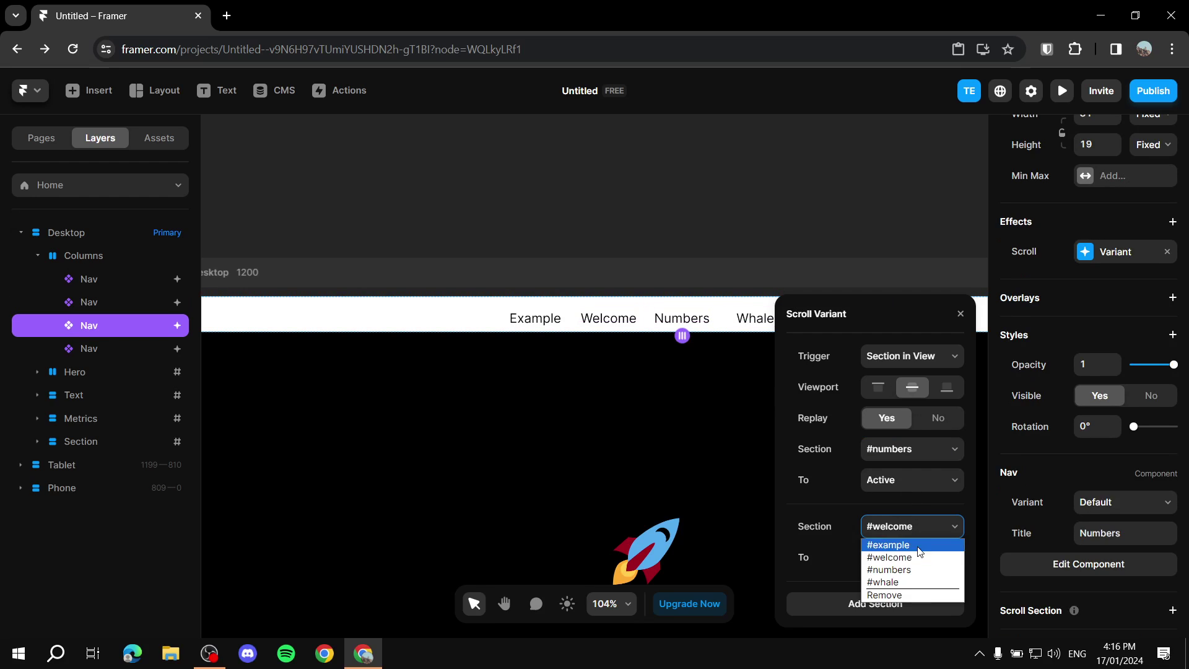
pyautogui.click(913, 582)
# In the Whale item's Scroll Variant effect, assign #whale to Active, remove the second section, and close the effect settings
pyautogui.click(757, 318)
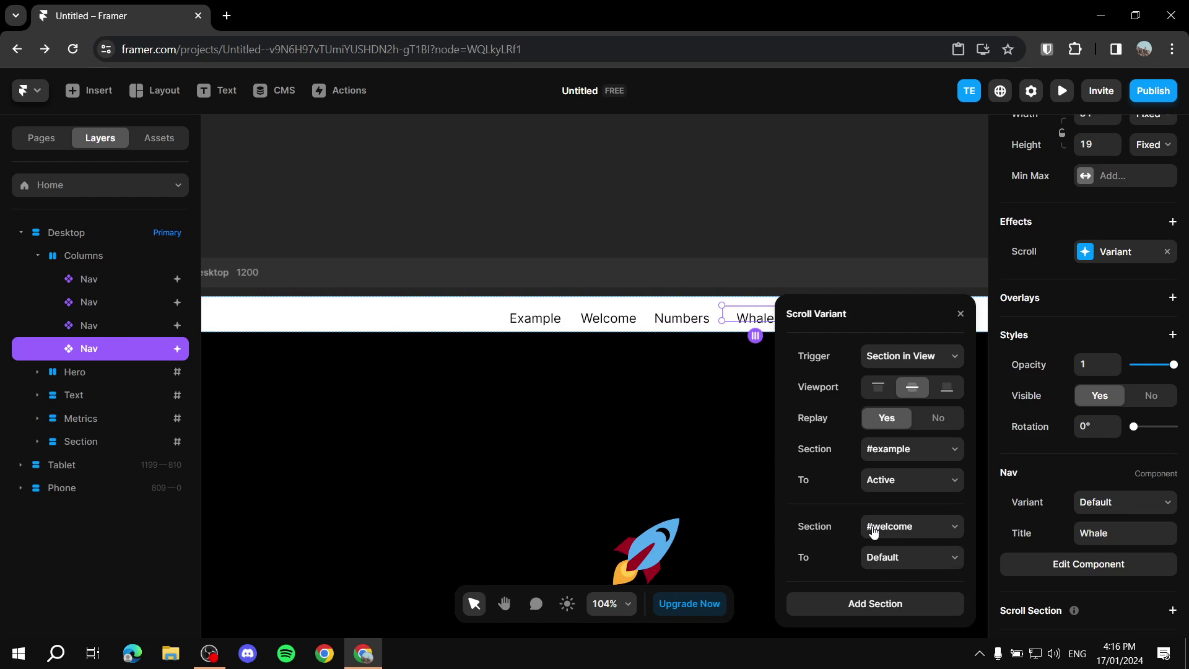
pyautogui.click(903, 450)
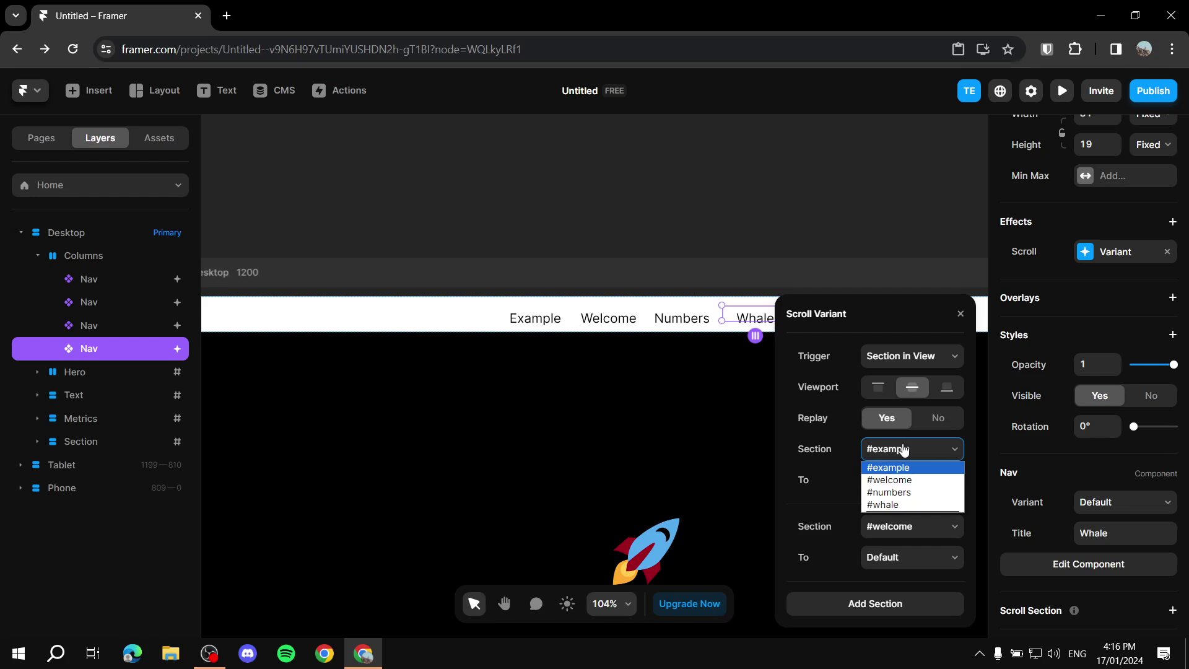
pyautogui.click(913, 506)
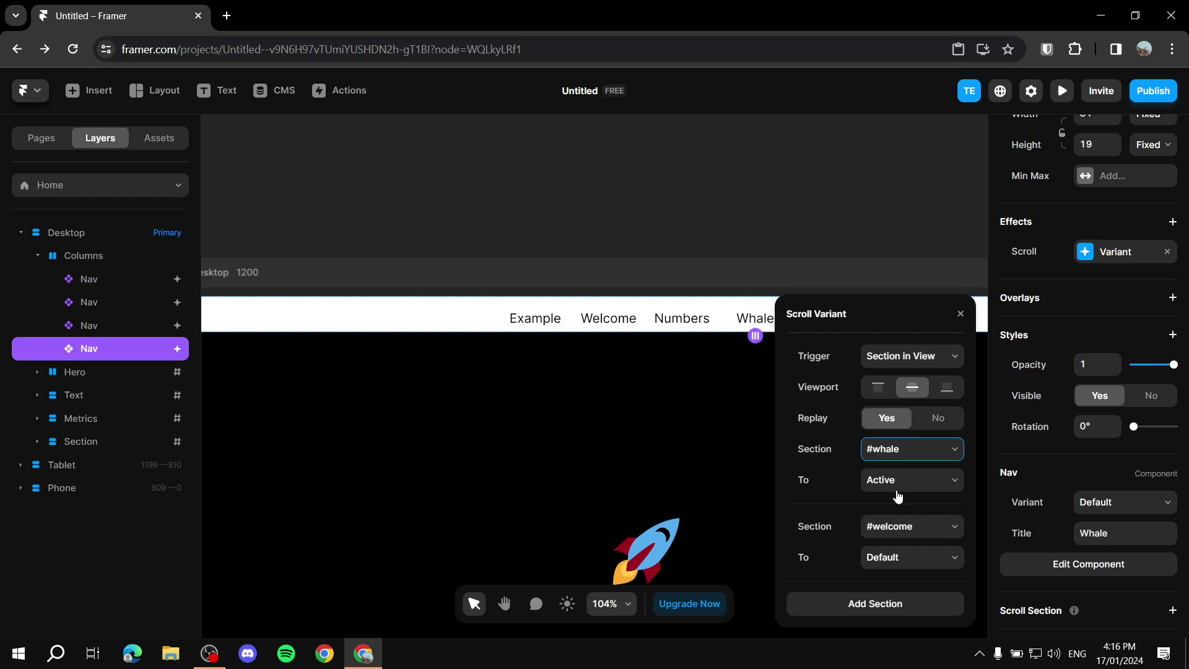
pyautogui.click(921, 526)
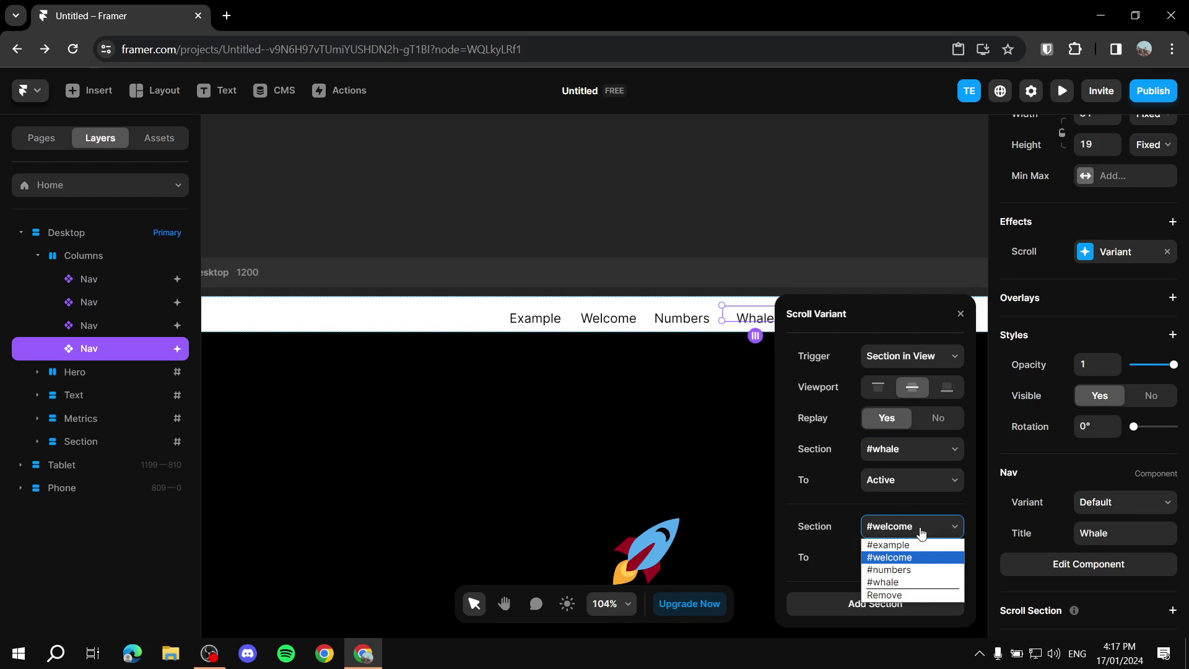
pyautogui.click(910, 595)
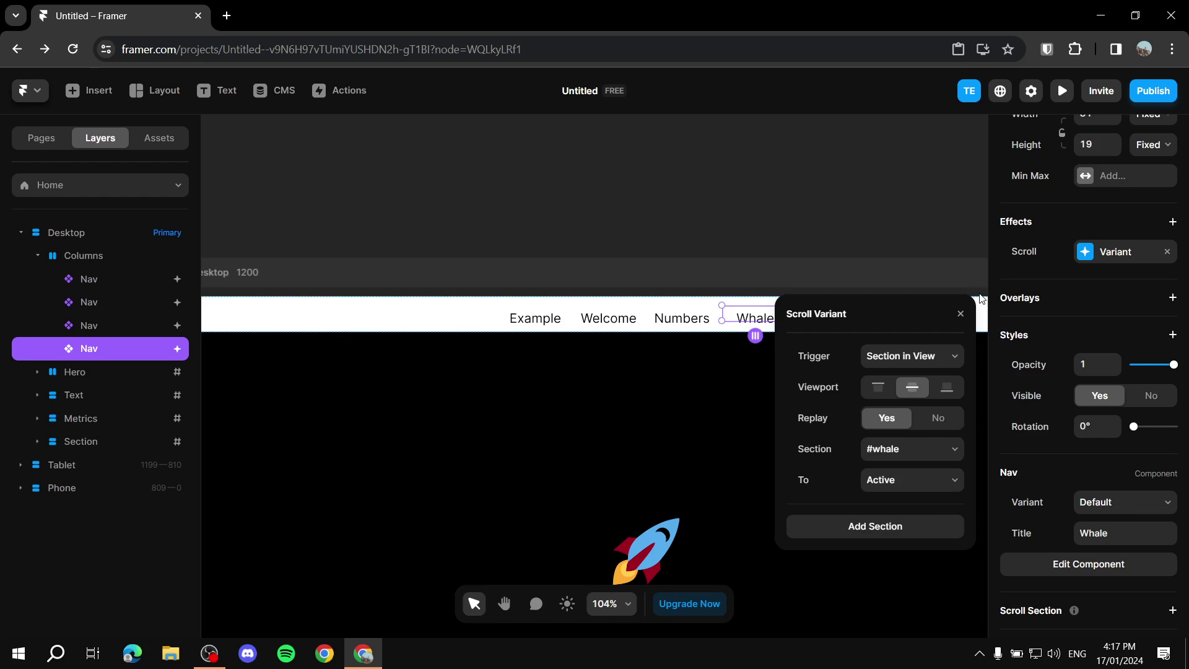
pyautogui.click(962, 314)
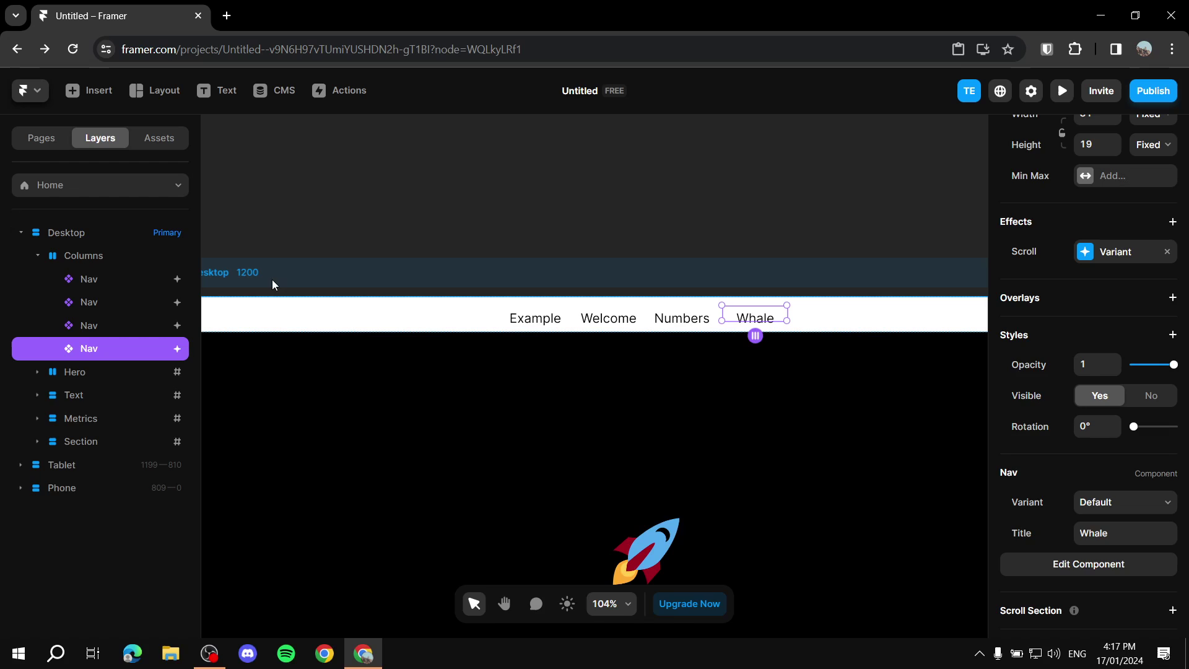
# Preview the Desktop page, checking how the navigation items highlight while scrolling through the sections, and return to the canvas
pyautogui.scroll(-3, 324, 351)
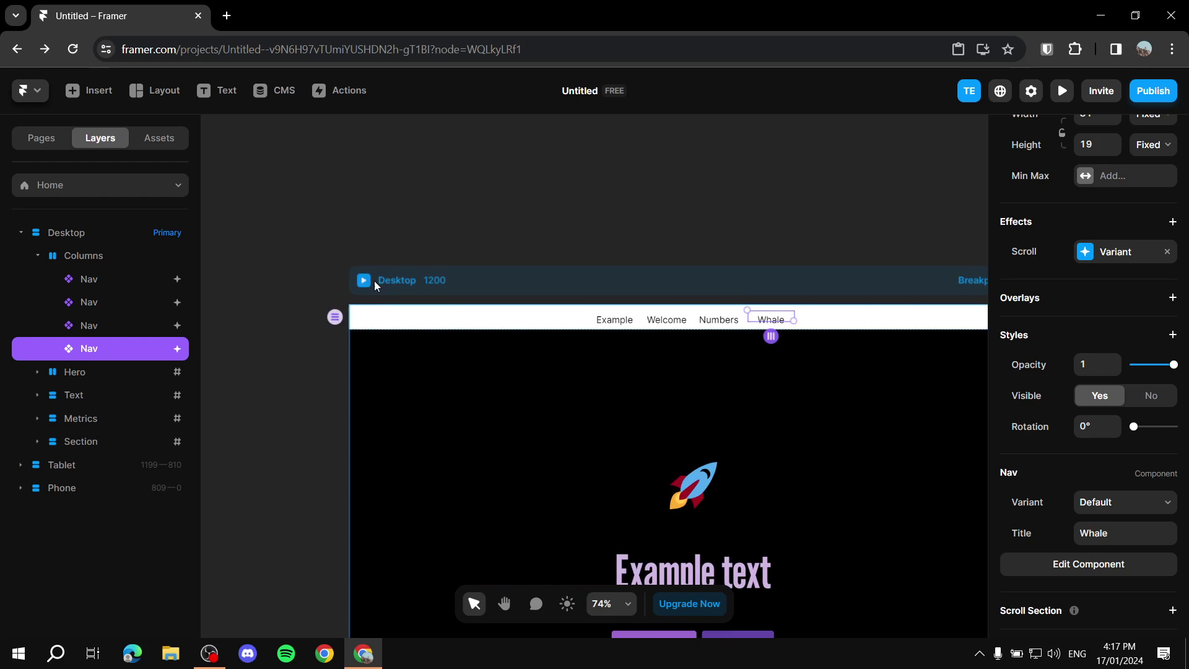
pyautogui.hotkey('ctrl', 'p')
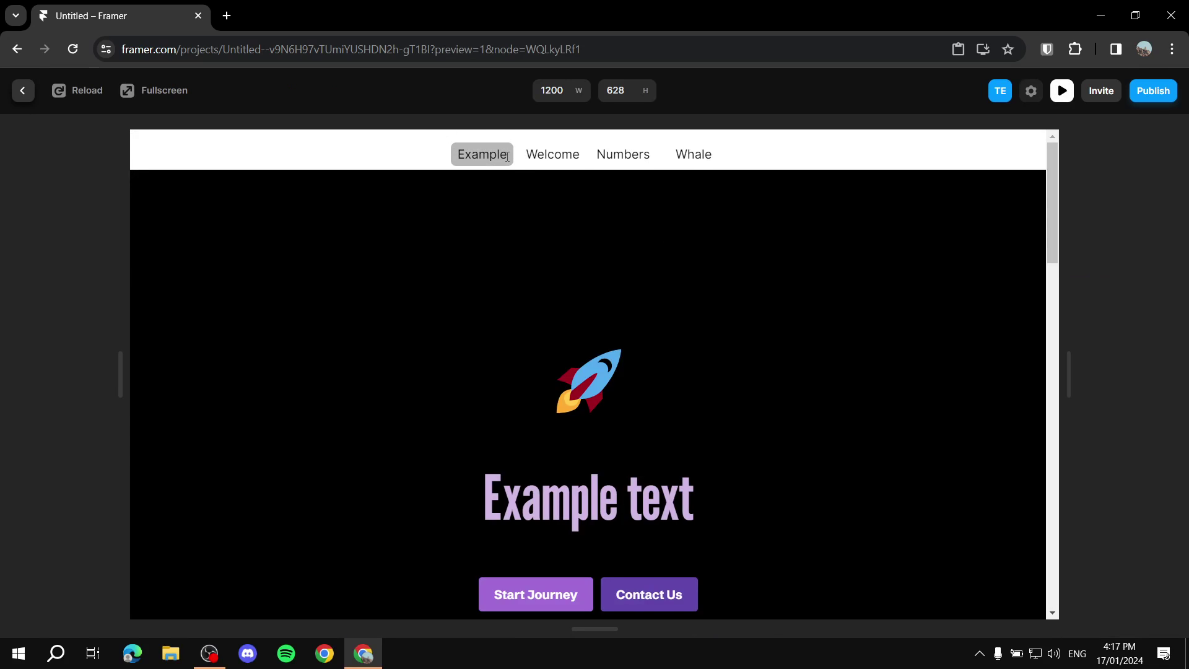
pyautogui.scroll(-10, 520, 163)
pyautogui.scroll(-5, 737, 249)
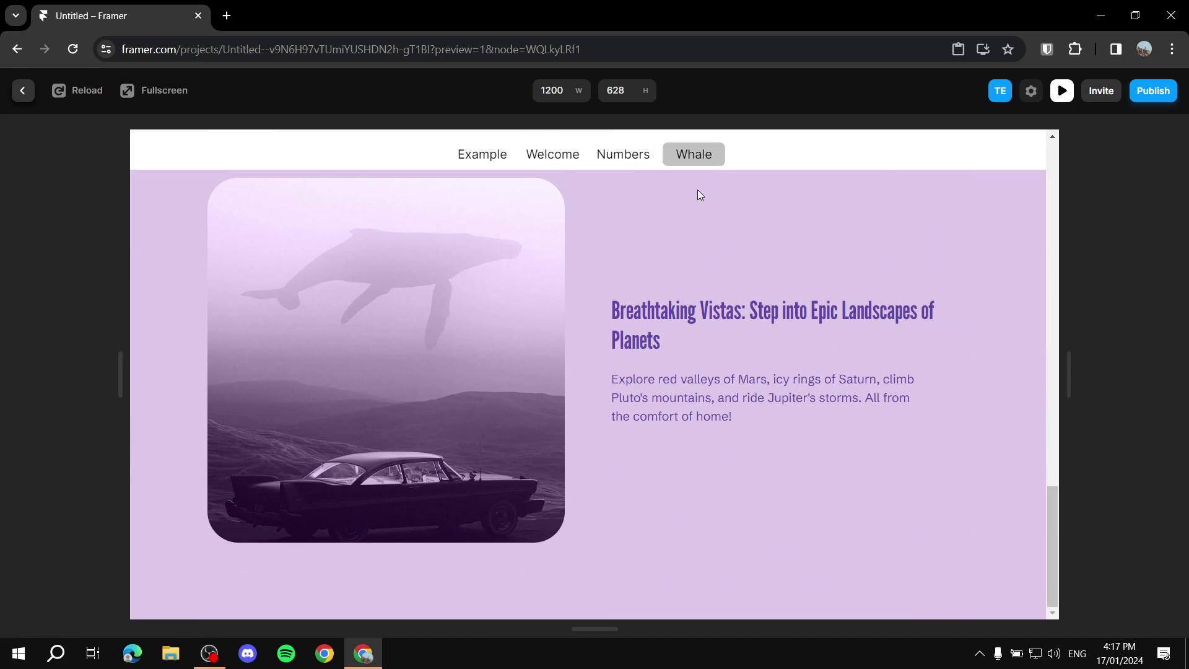
pyautogui.scroll(15, 689, 176)
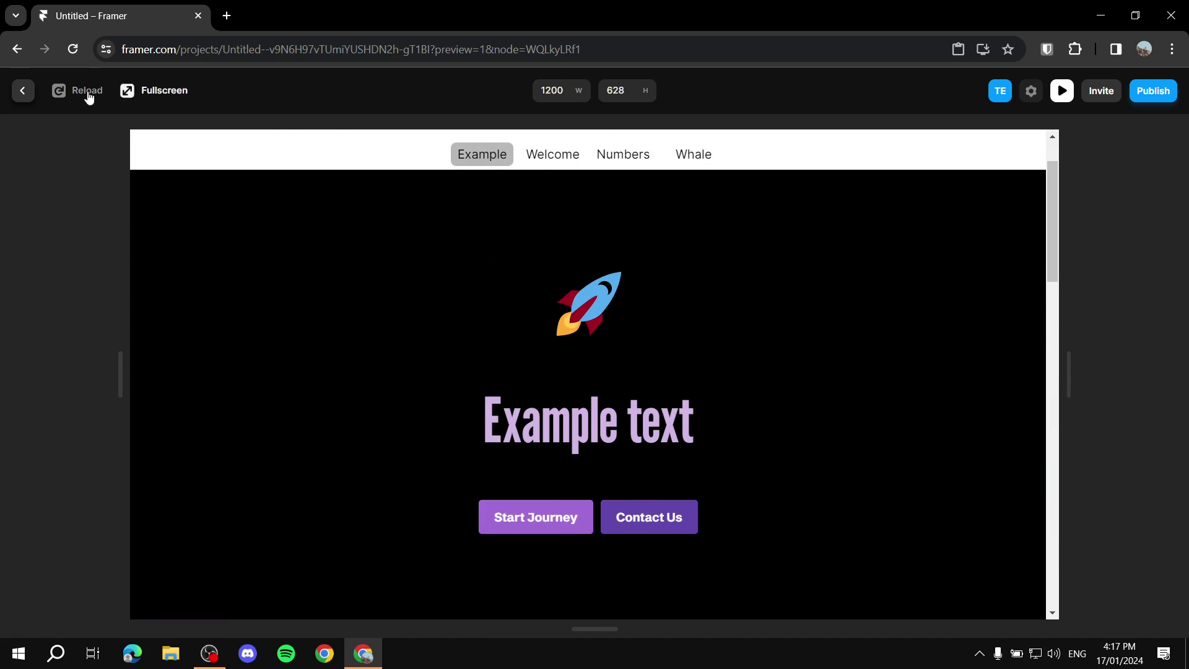
pyautogui.click(23, 90)
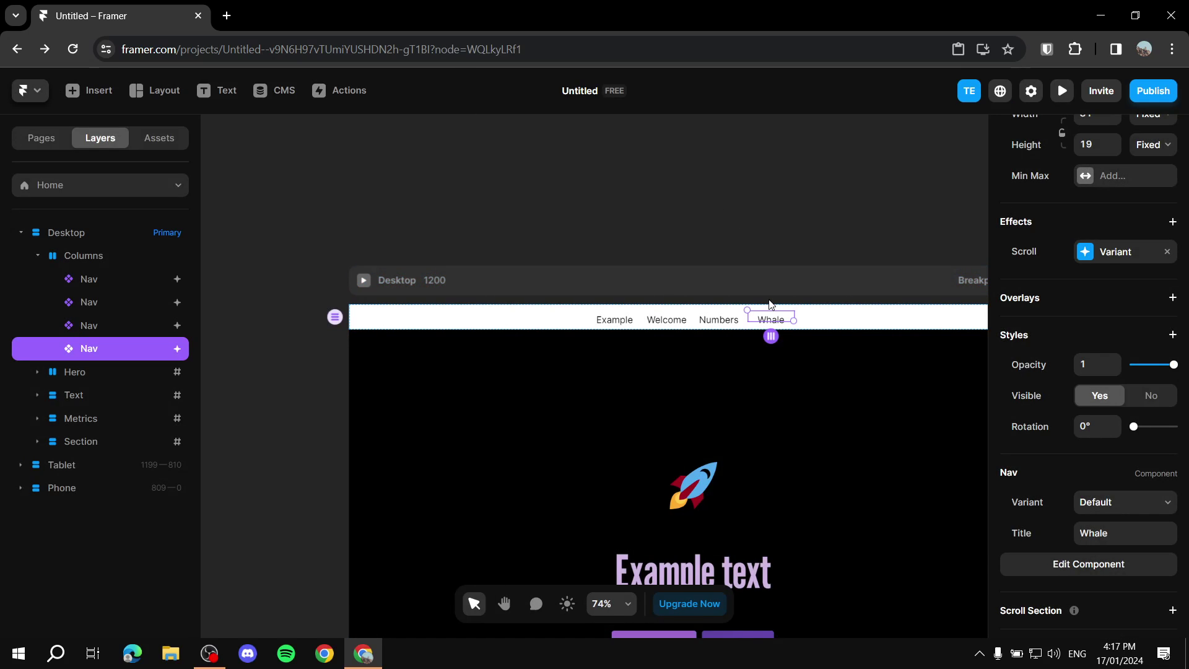
pyautogui.click(364, 280)
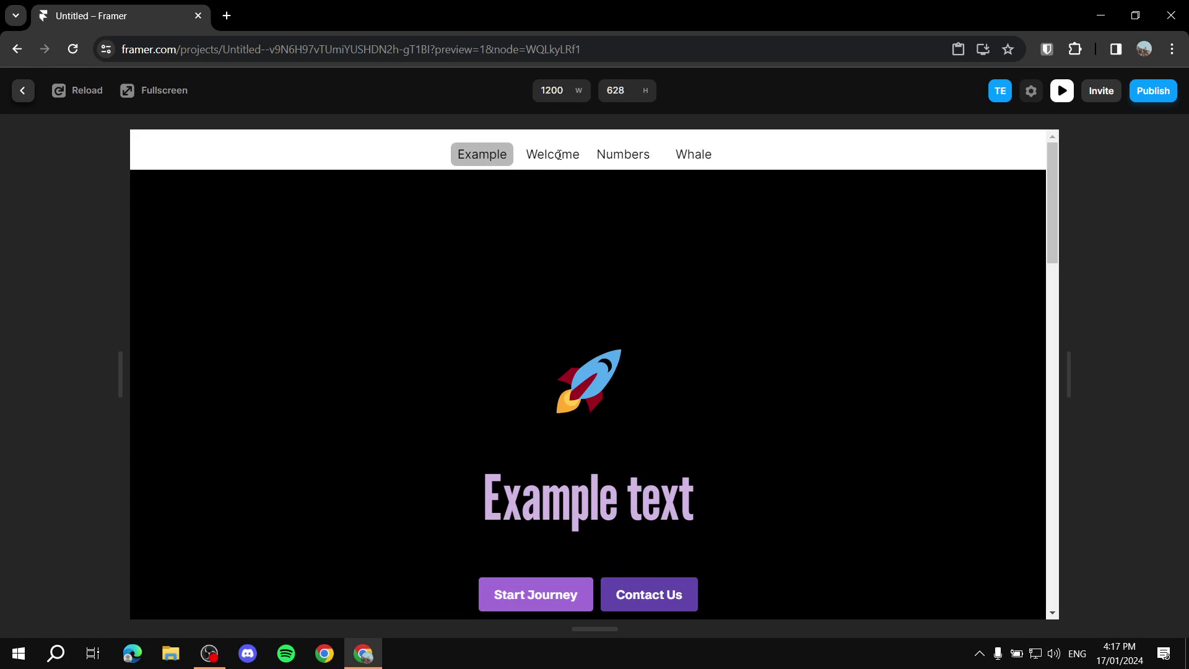
pyautogui.click(22, 91)
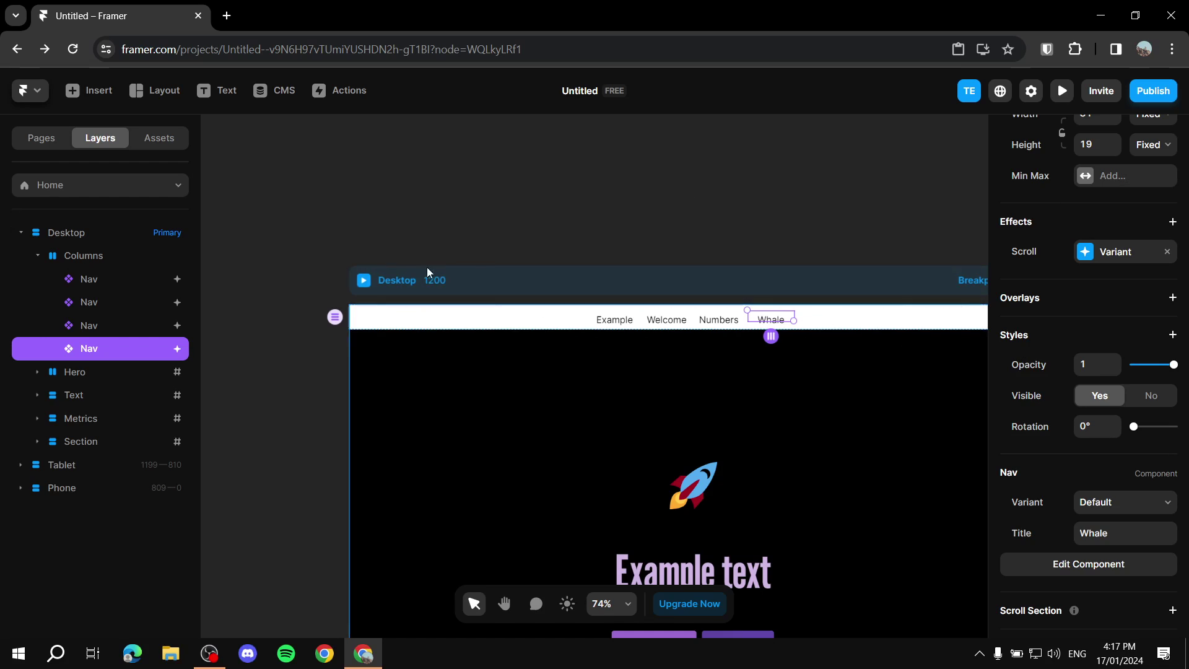
# Open the Nav component for editing and lighten the Active variant's fill to #D6D6D6
pyautogui.click(614, 320)
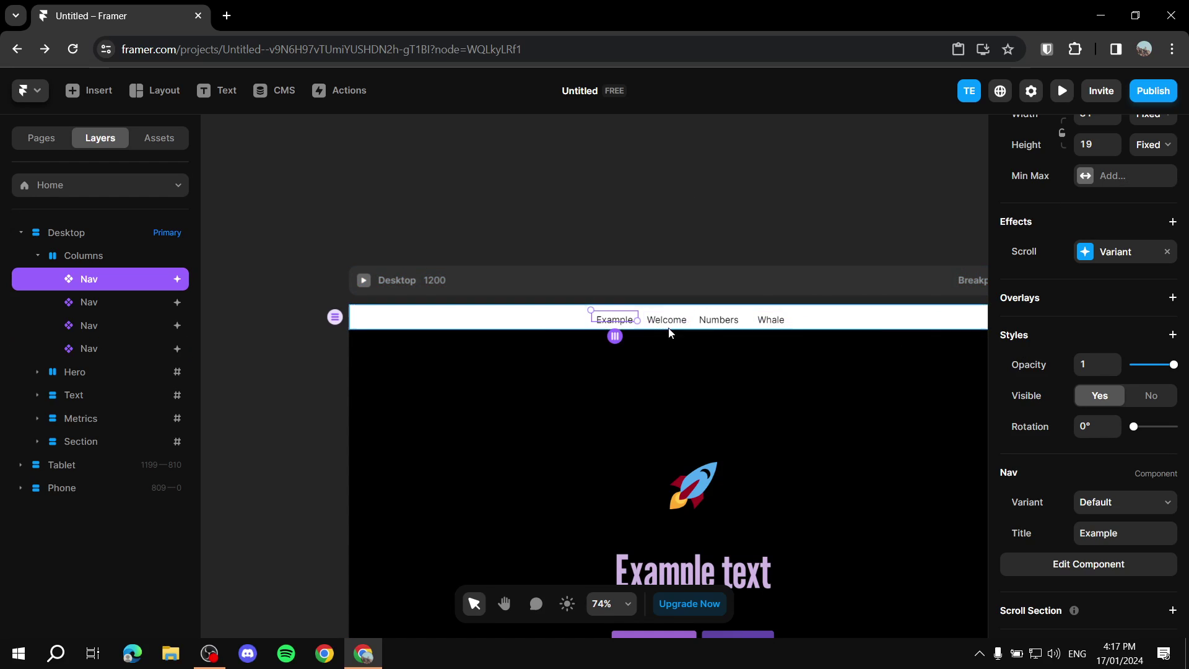
pyautogui.doubleClick(617, 320)
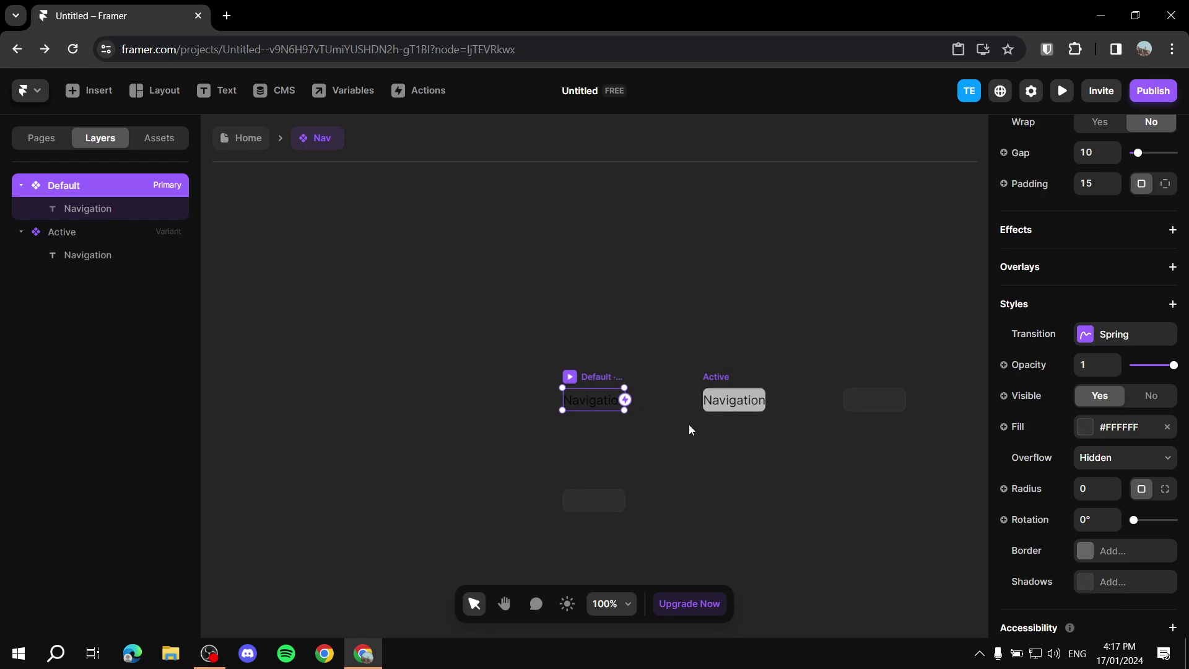
pyautogui.scroll(3, 671, 436)
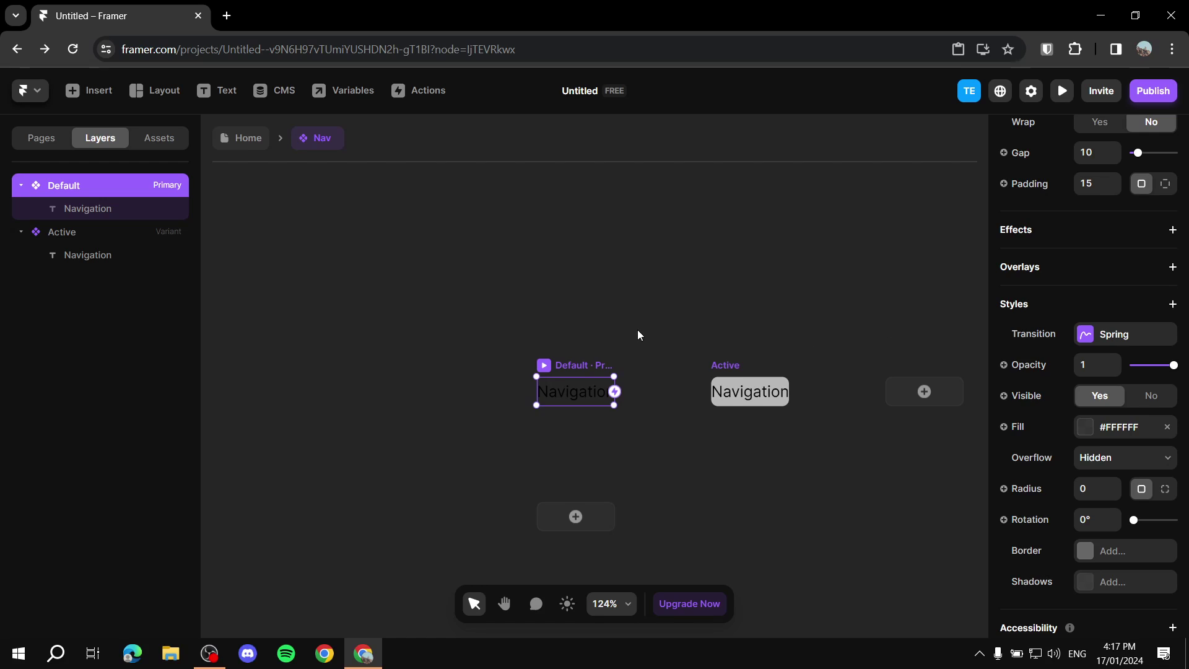
pyautogui.scroll(4, 638, 335)
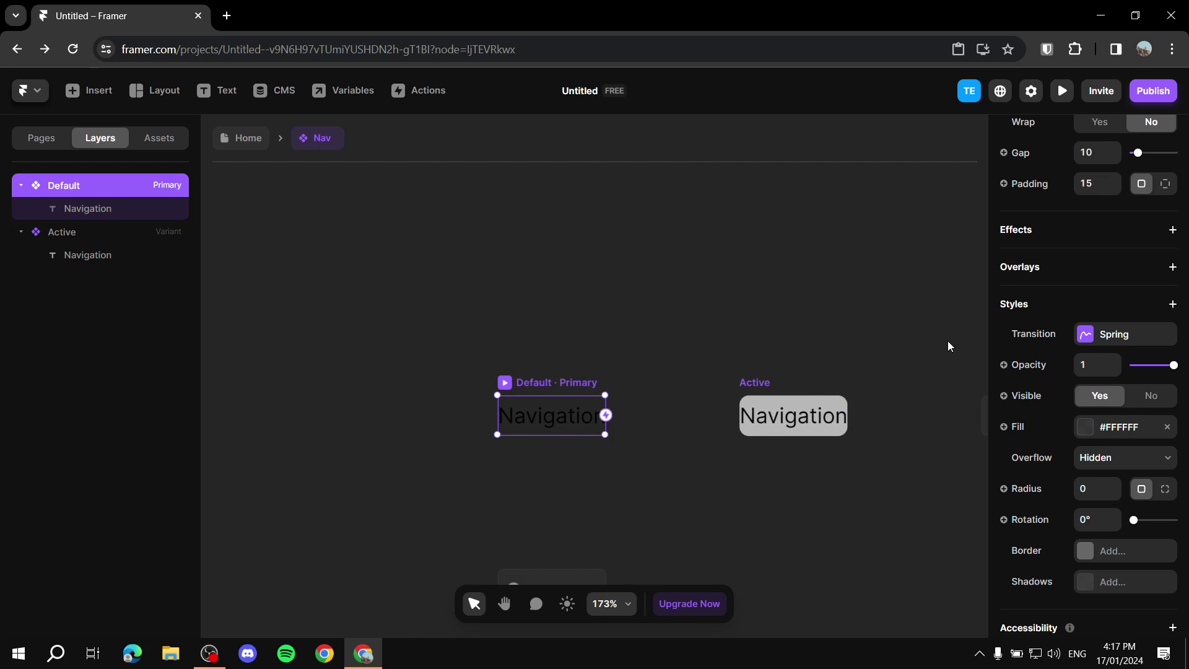
pyautogui.click(802, 392)
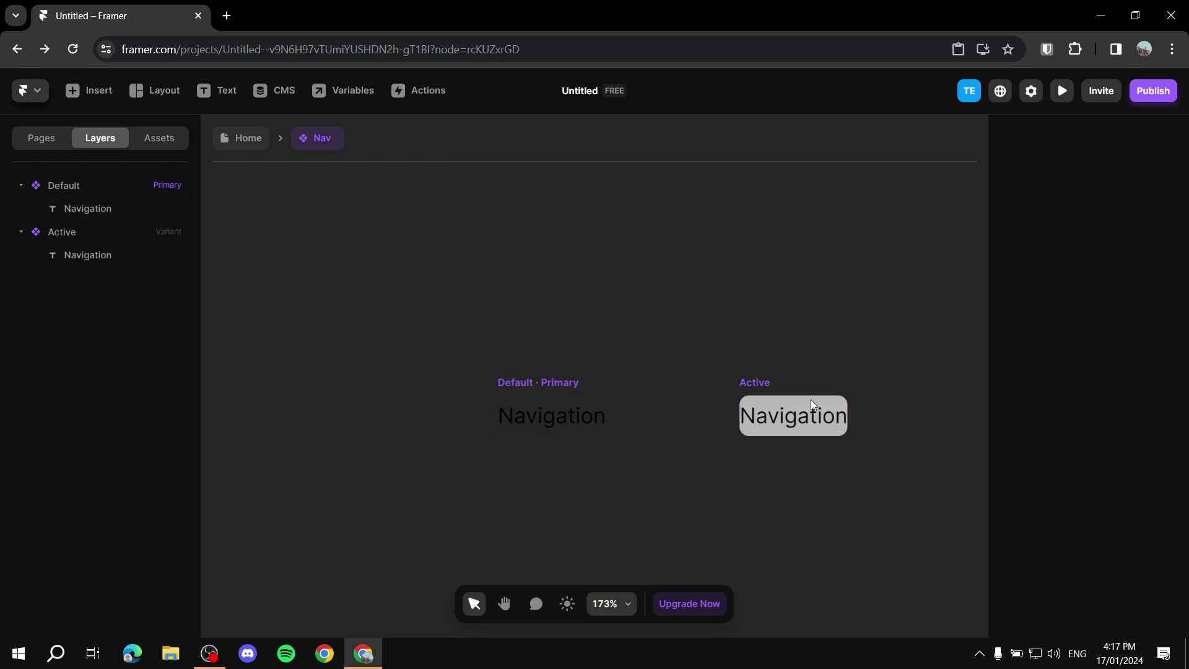
pyautogui.click(765, 407)
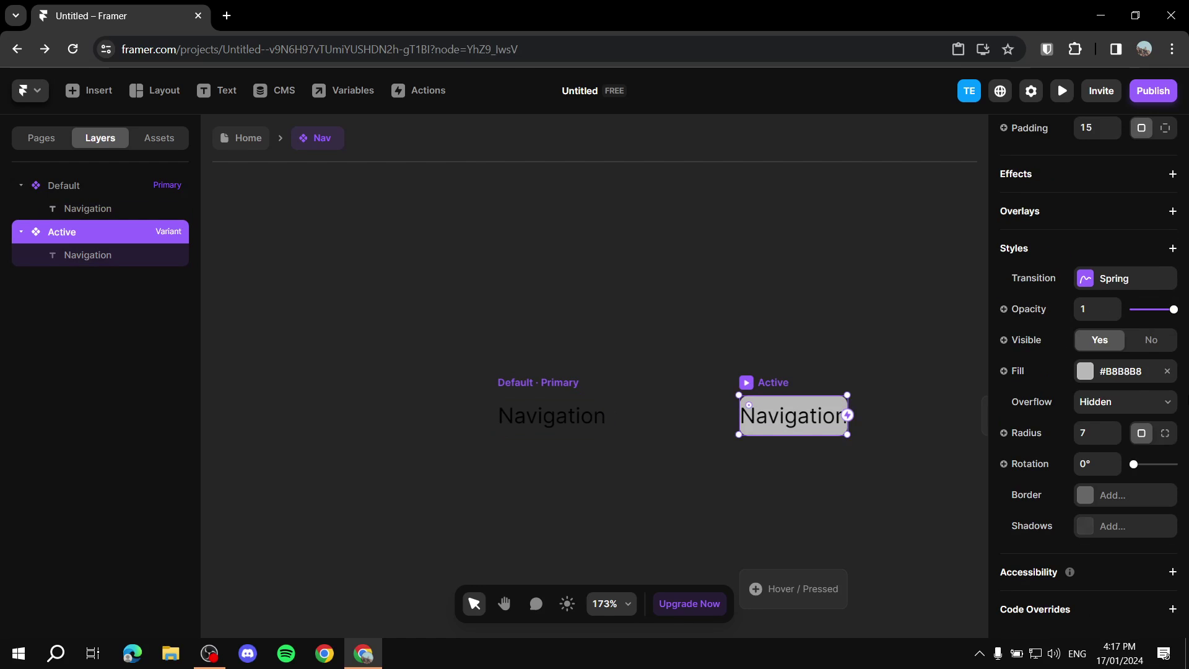
pyautogui.click(1086, 371)
pyautogui.moveTo(837, 428); pyautogui.dragTo(777, 385)
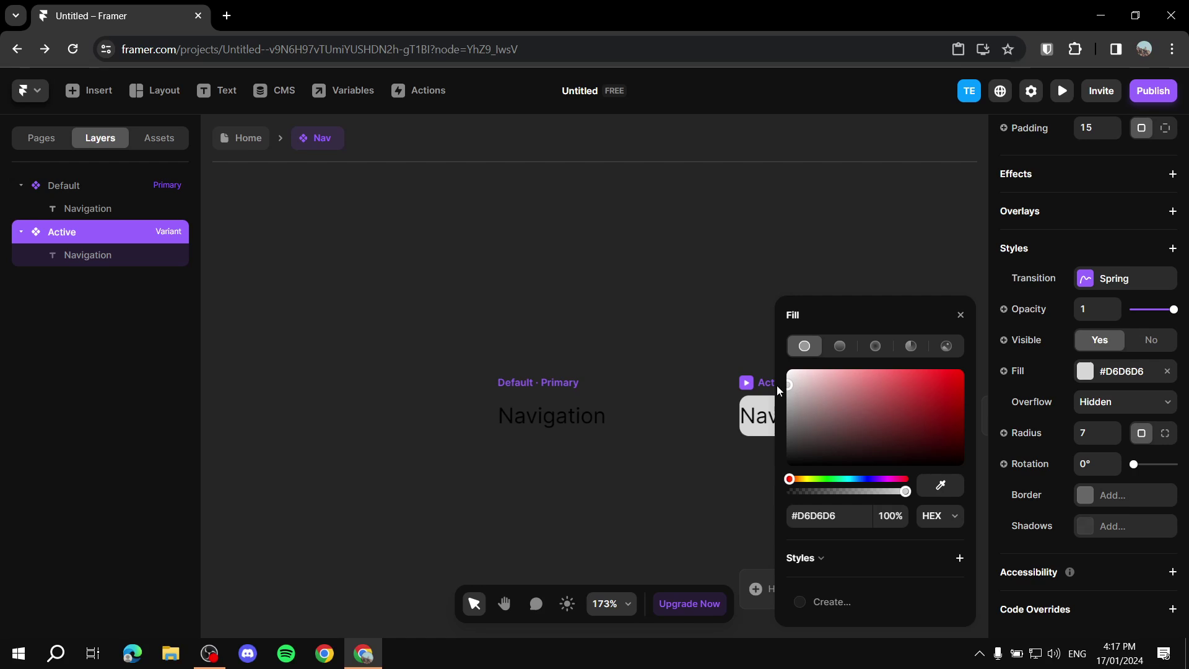
pyautogui.click(740, 325)
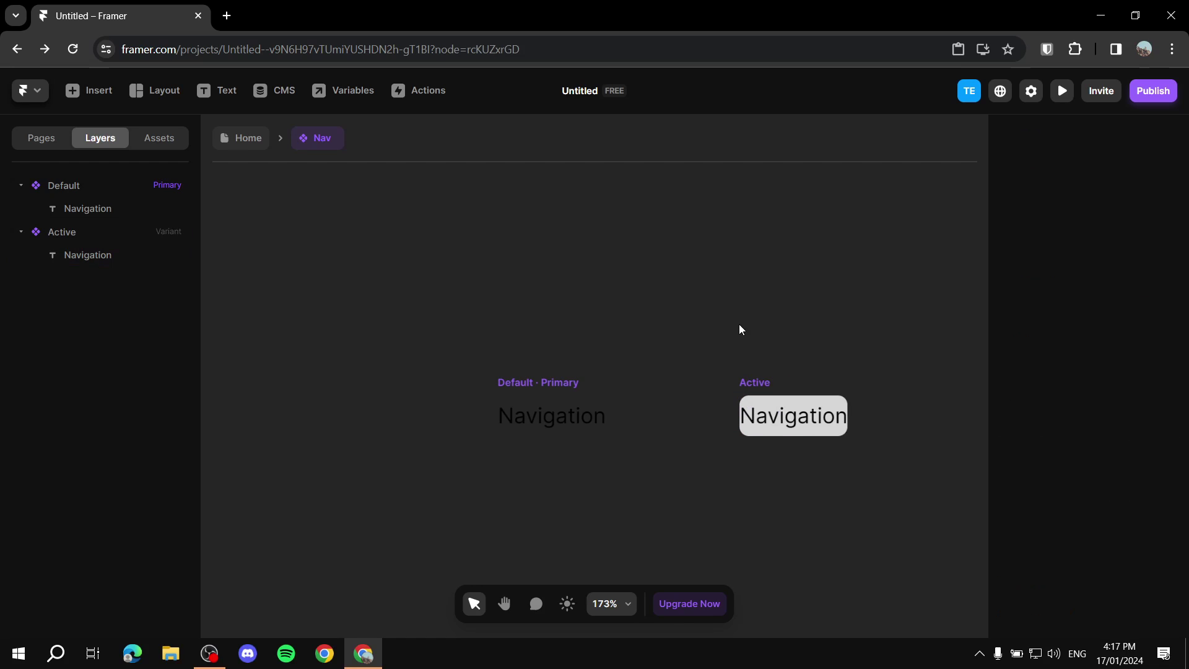
# Change the Active variant's fill from a solid colour to a linear gradient
pyautogui.click(737, 382)
pyautogui.click(1085, 371)
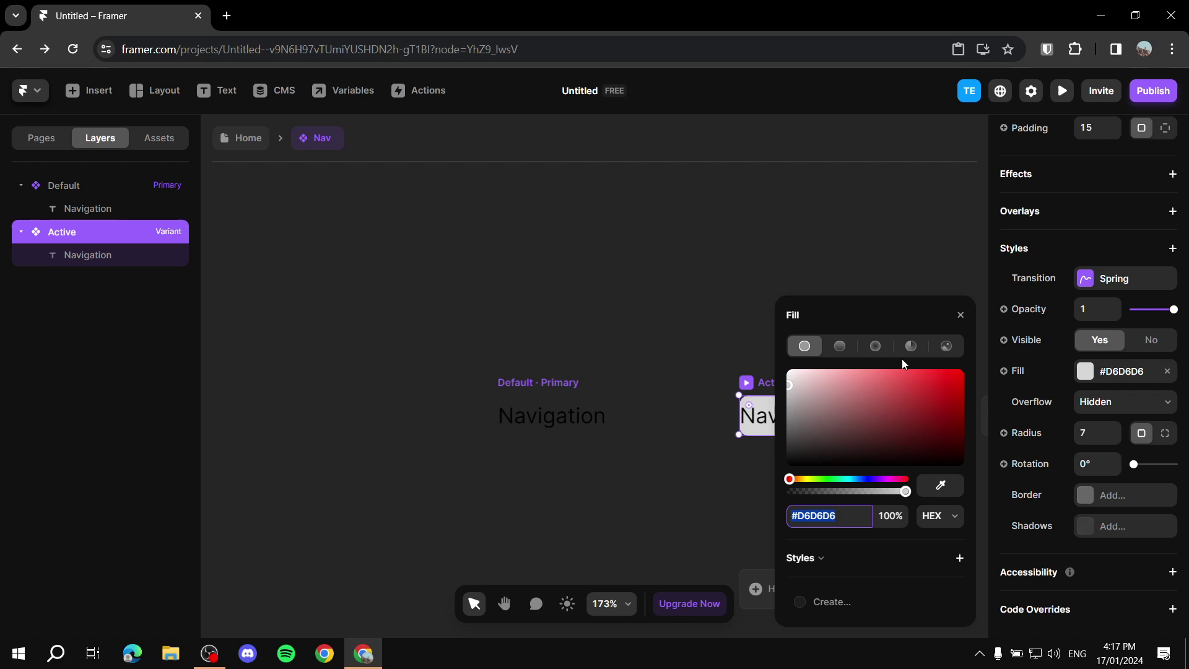
pyautogui.click(841, 347)
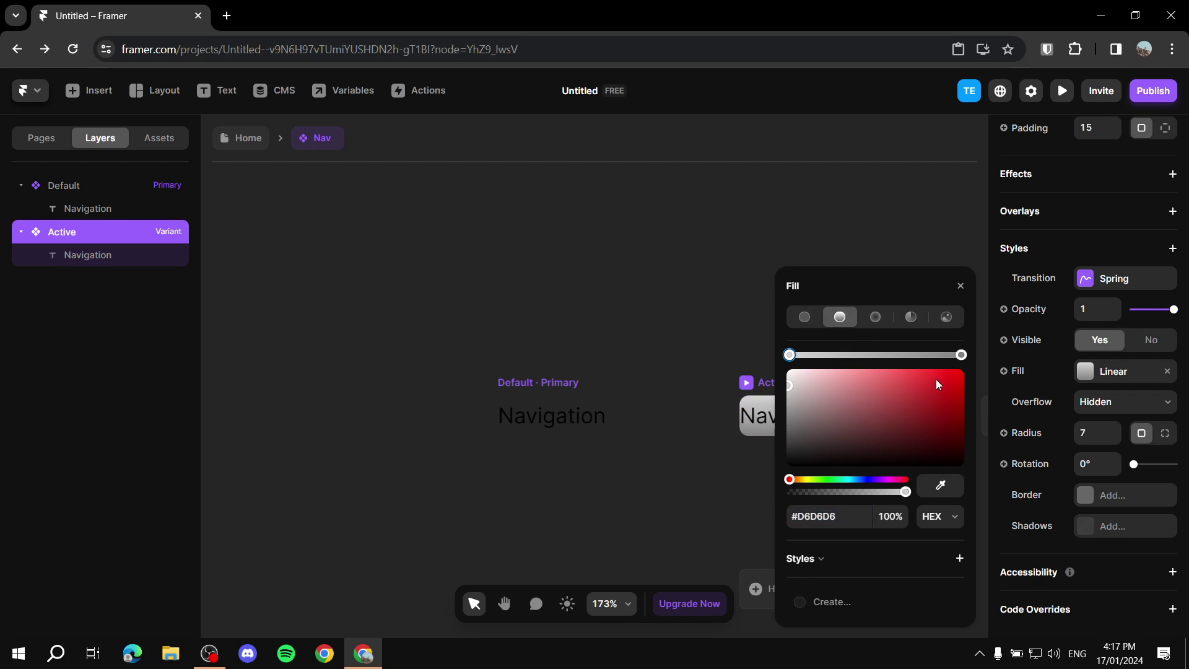
pyautogui.click(902, 395)
pyautogui.moveTo(916, 372); pyautogui.dragTo(781, 389)
pyautogui.click(710, 296)
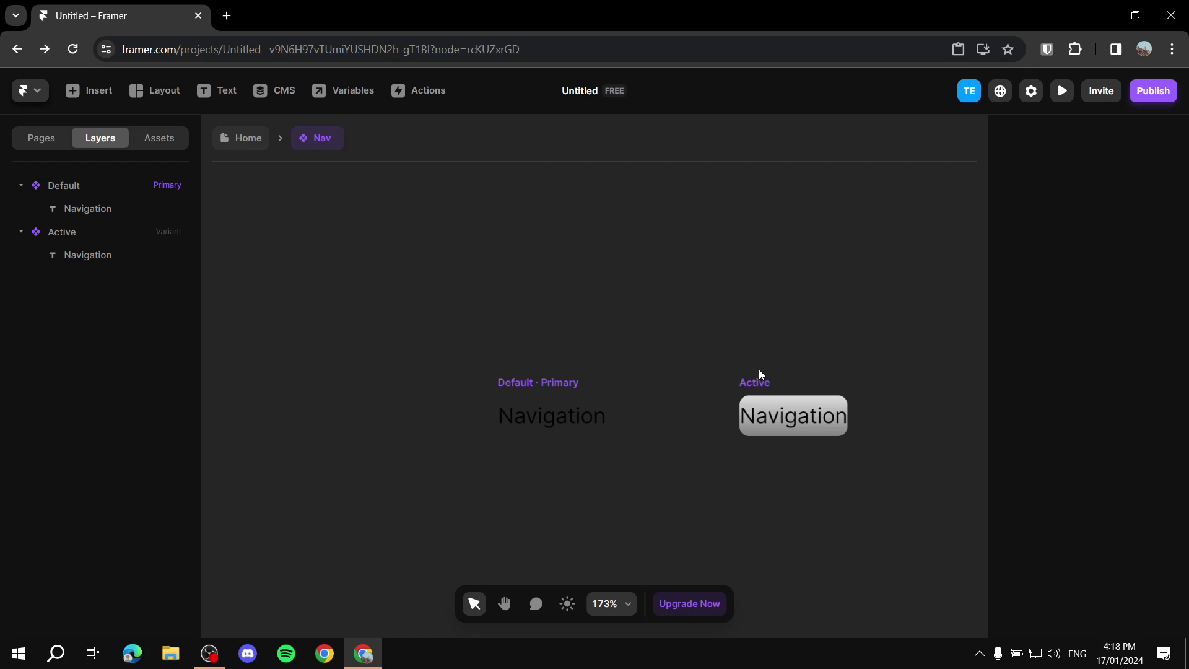
# Add a link to the Default variant, create a variable for its destination, and set its scroll behaviour to Smooth
pyautogui.click(548, 384)
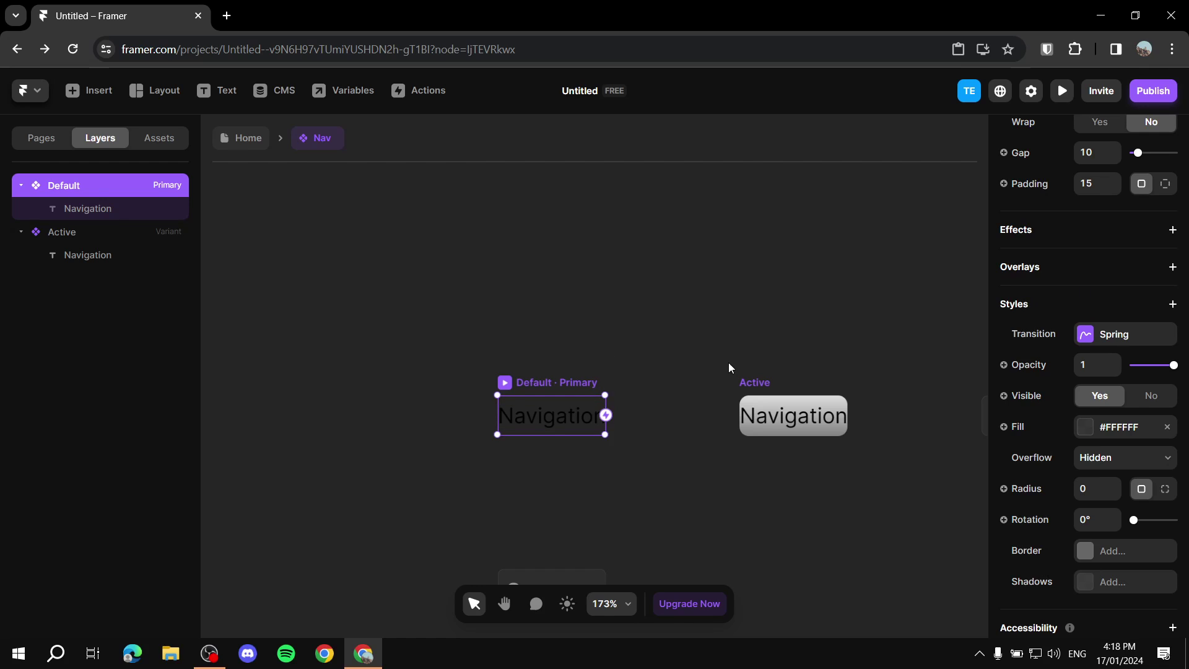
pyautogui.scroll(7, 1109, 335)
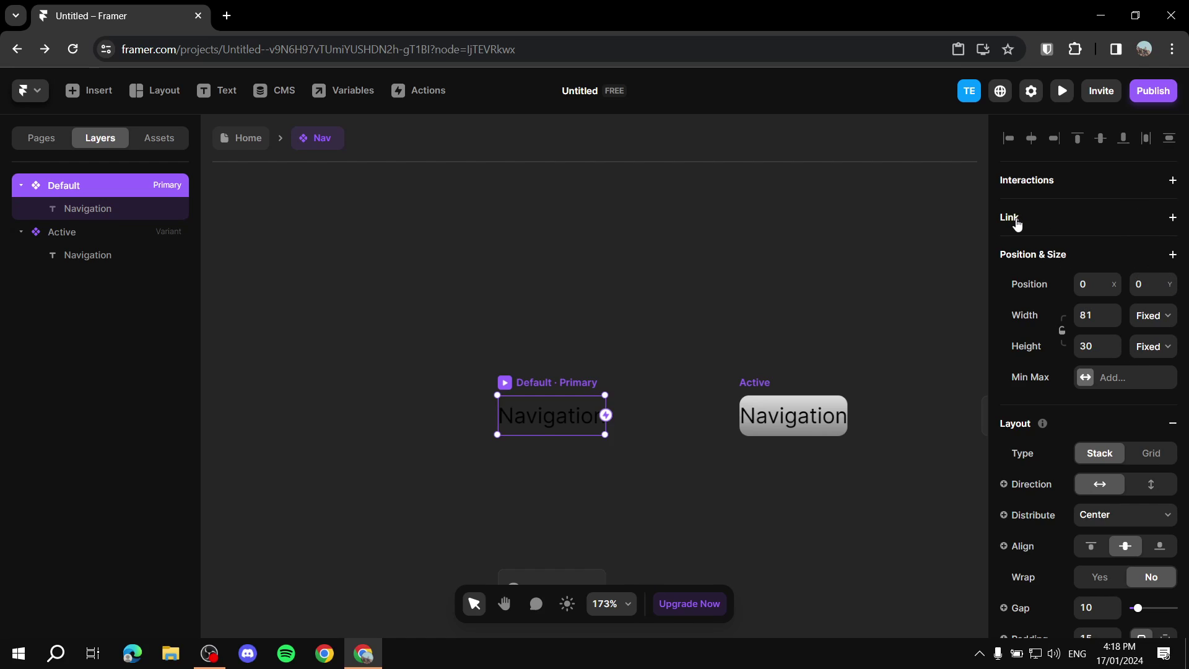
pyautogui.click(1119, 223)
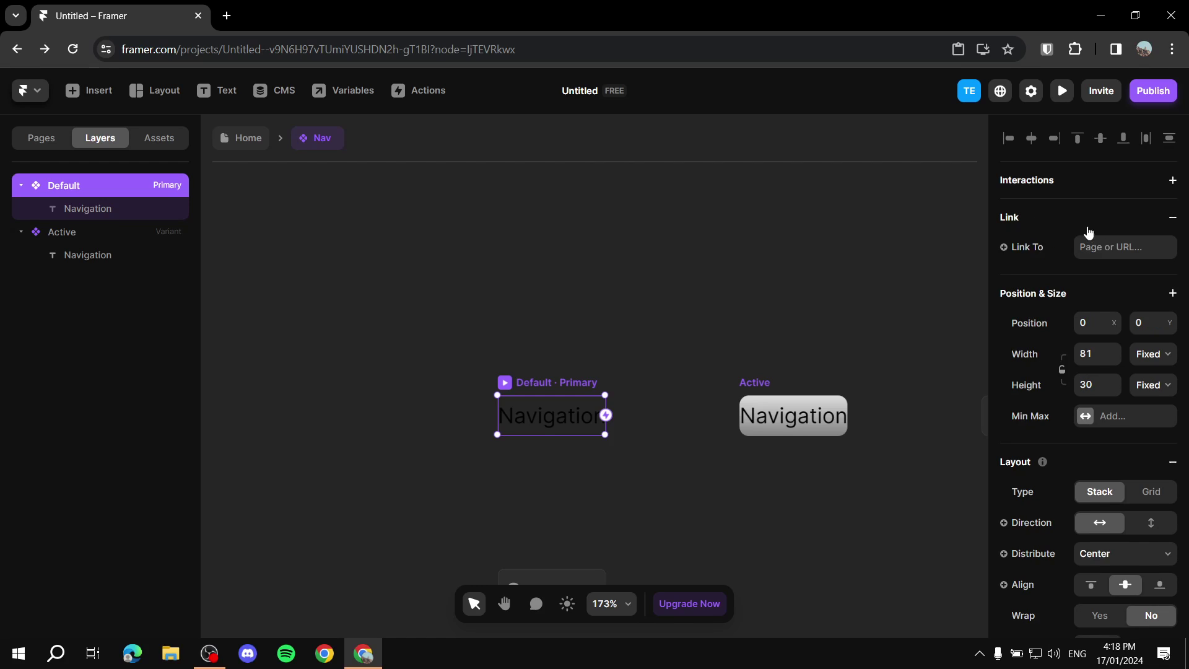
pyautogui.click(1021, 248)
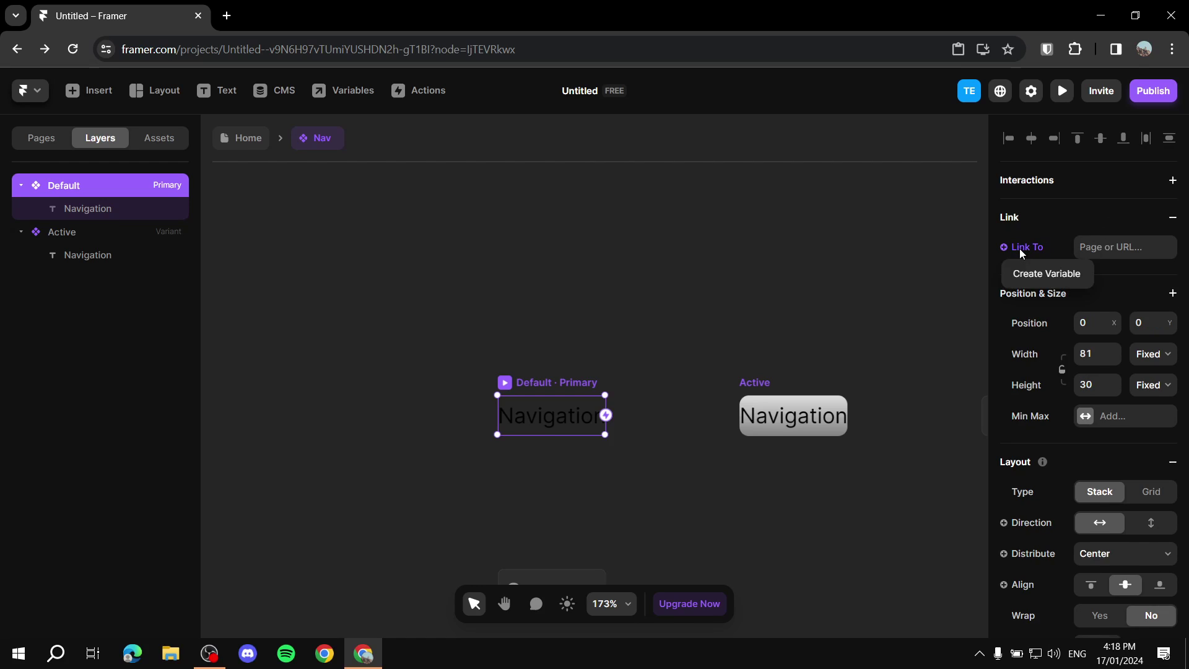
pyautogui.click(1033, 274)
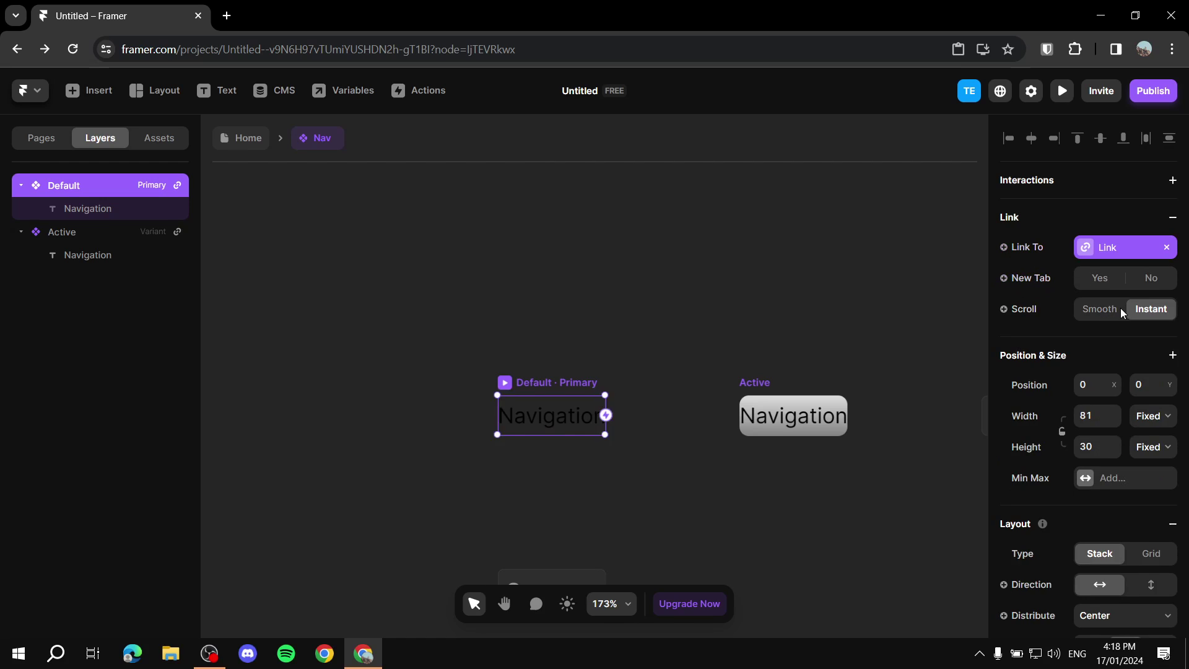
pyautogui.click(1093, 309)
pyautogui.click(1150, 309)
pyautogui.click(1099, 309)
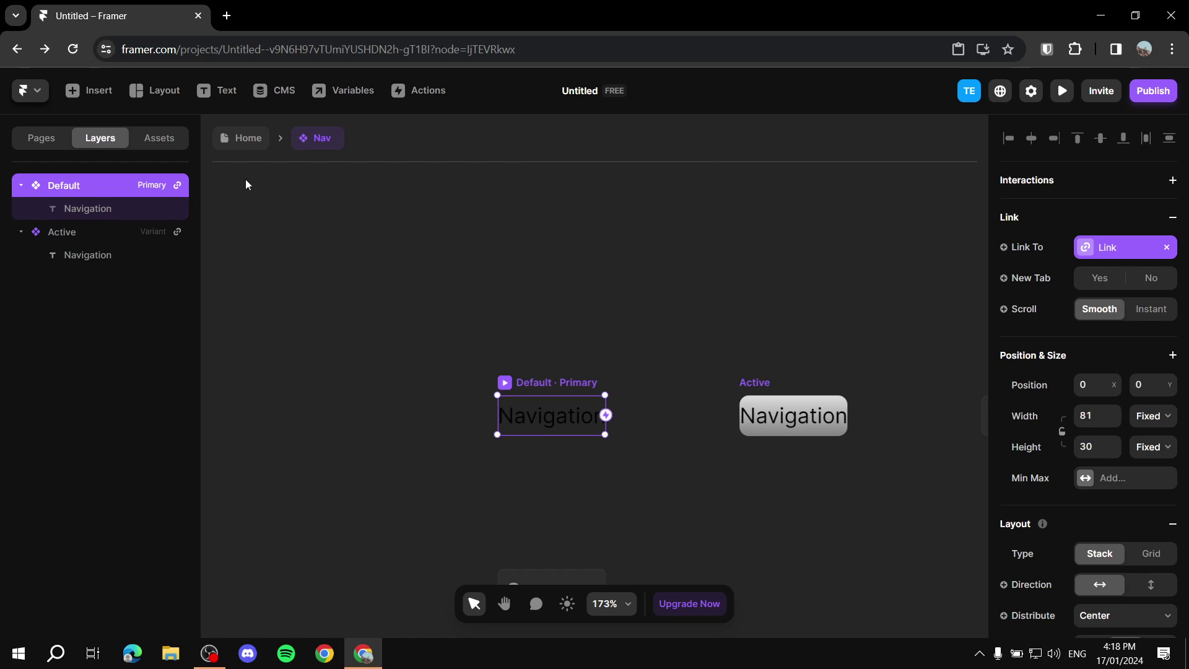
# Return to the Home page and link the Example navigation item to Home's #example section
pyautogui.click(262, 137)
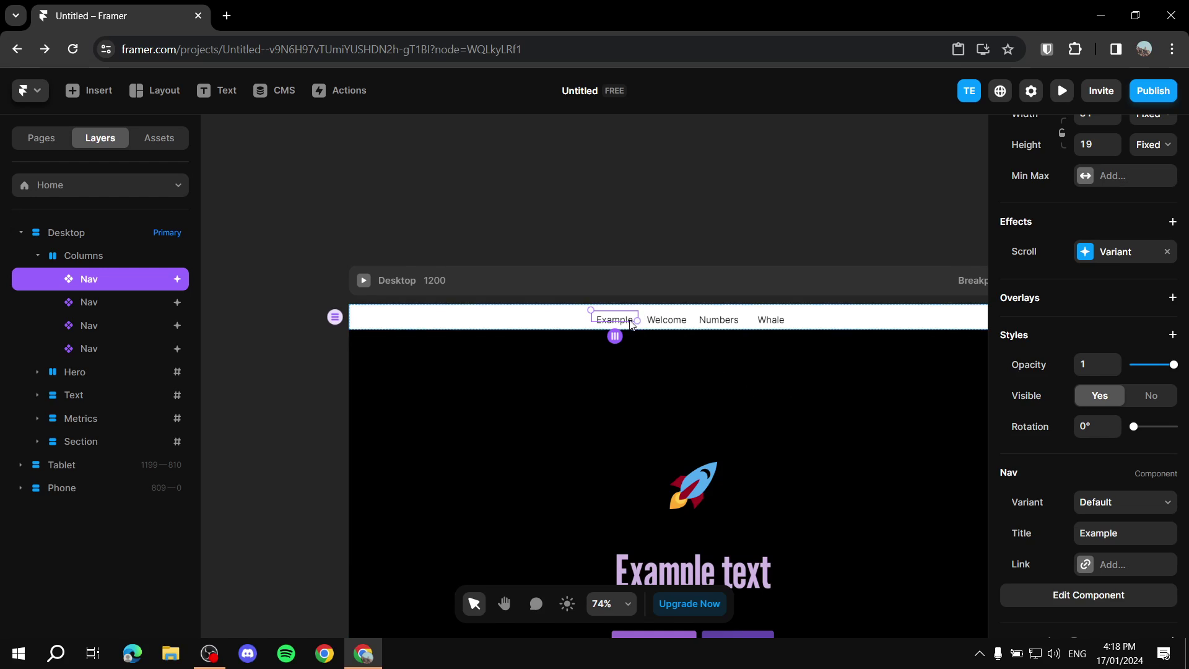
pyautogui.scroll(3, 654, 375)
pyautogui.scroll(1, 653, 370)
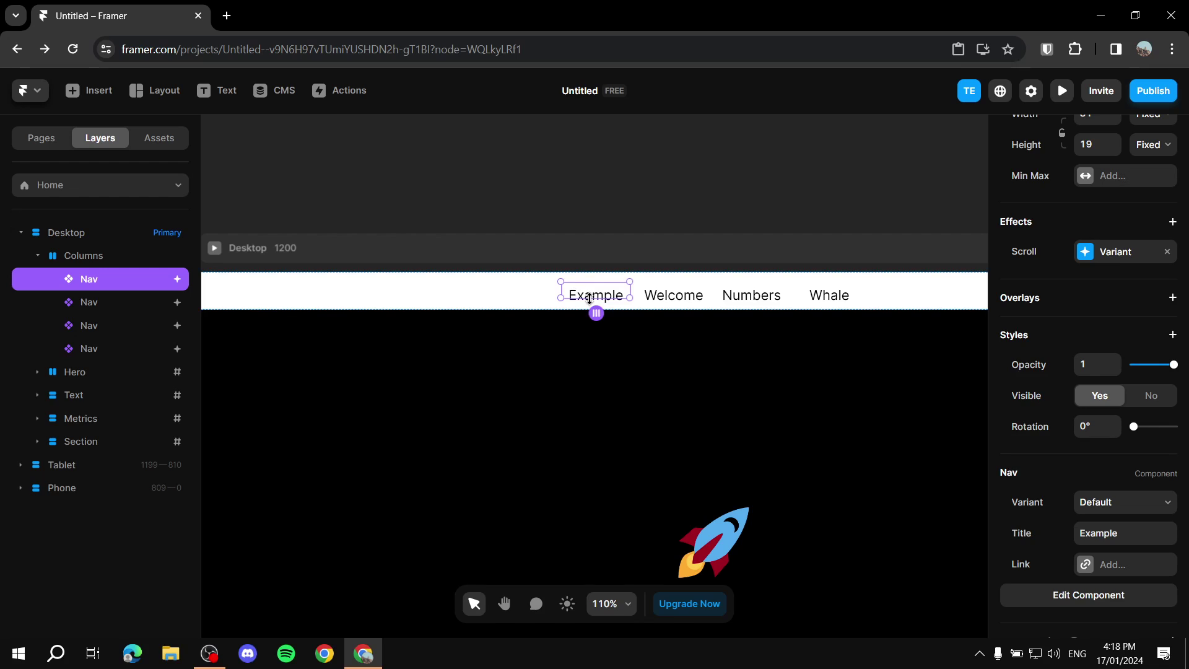
pyautogui.scroll(5, 1180, 265)
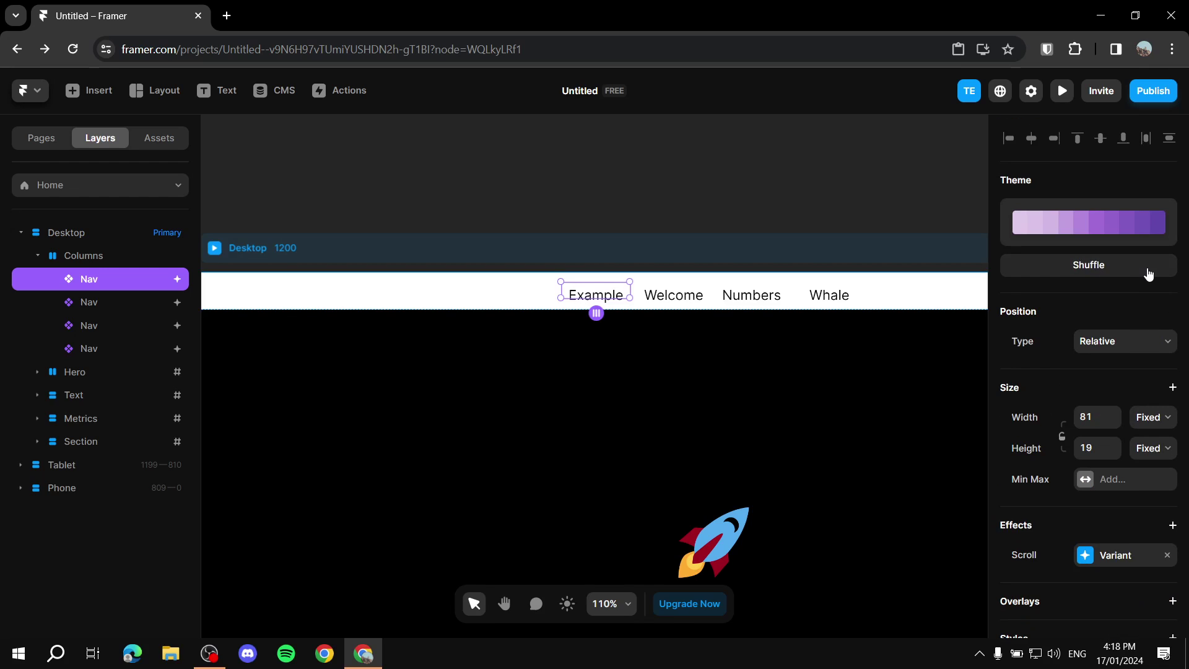
pyautogui.scroll(-3, 1183, 259)
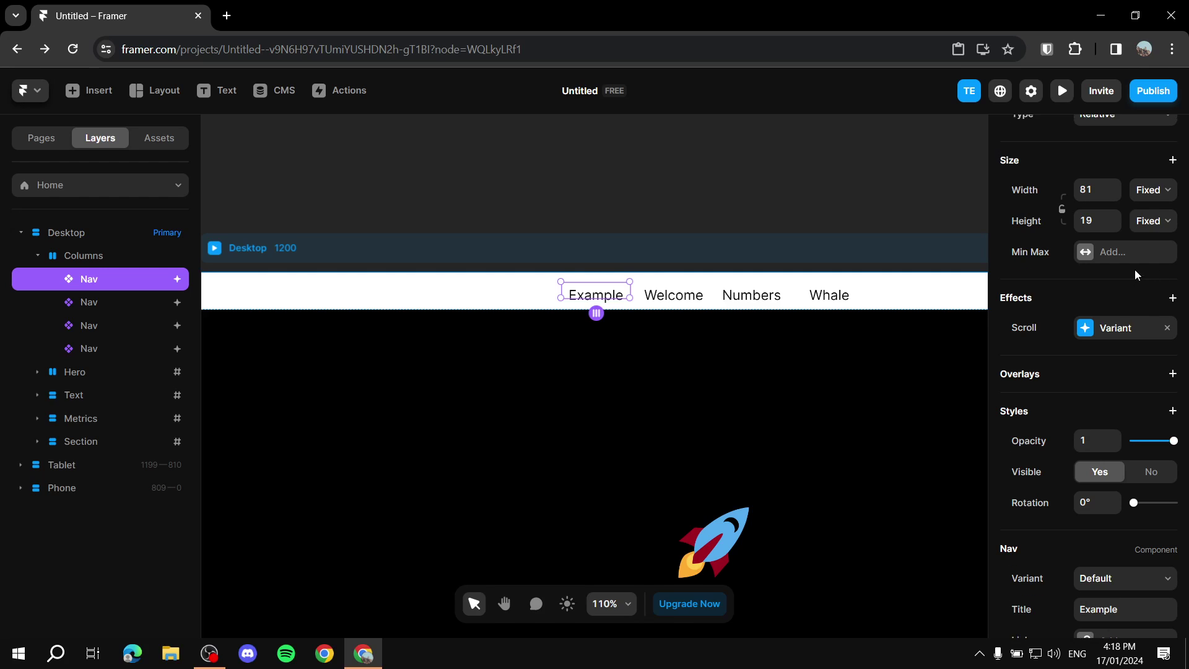
pyautogui.scroll(3, 1135, 269)
pyautogui.scroll(-5, 1157, 299)
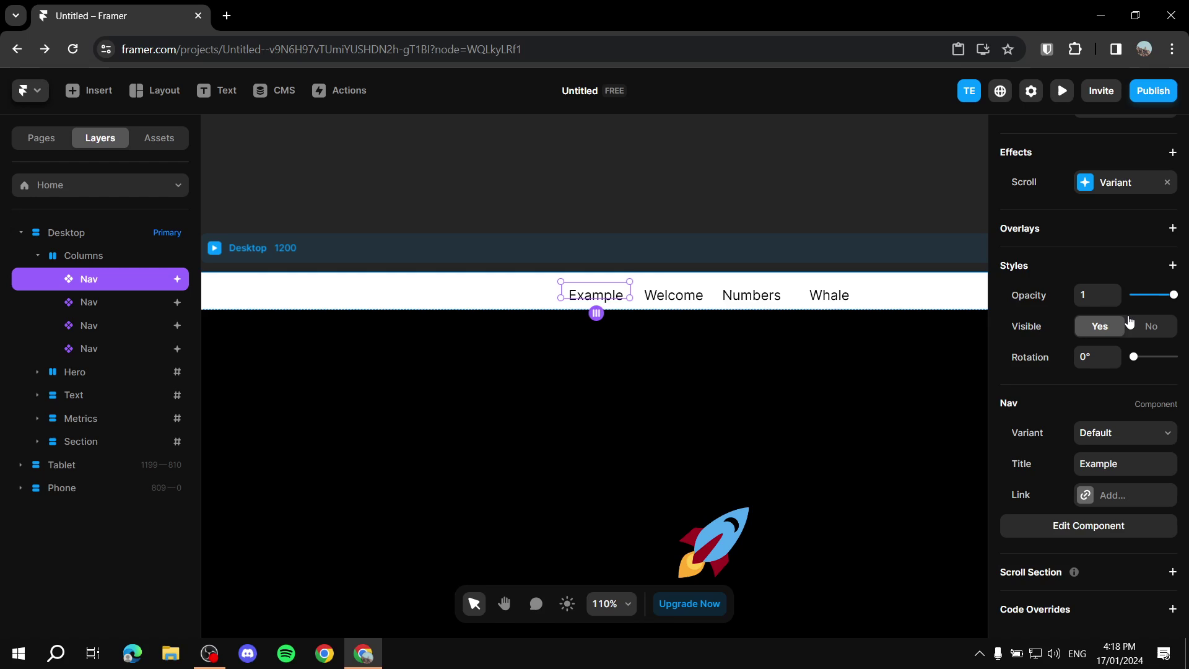
pyautogui.scroll(5, 1106, 470)
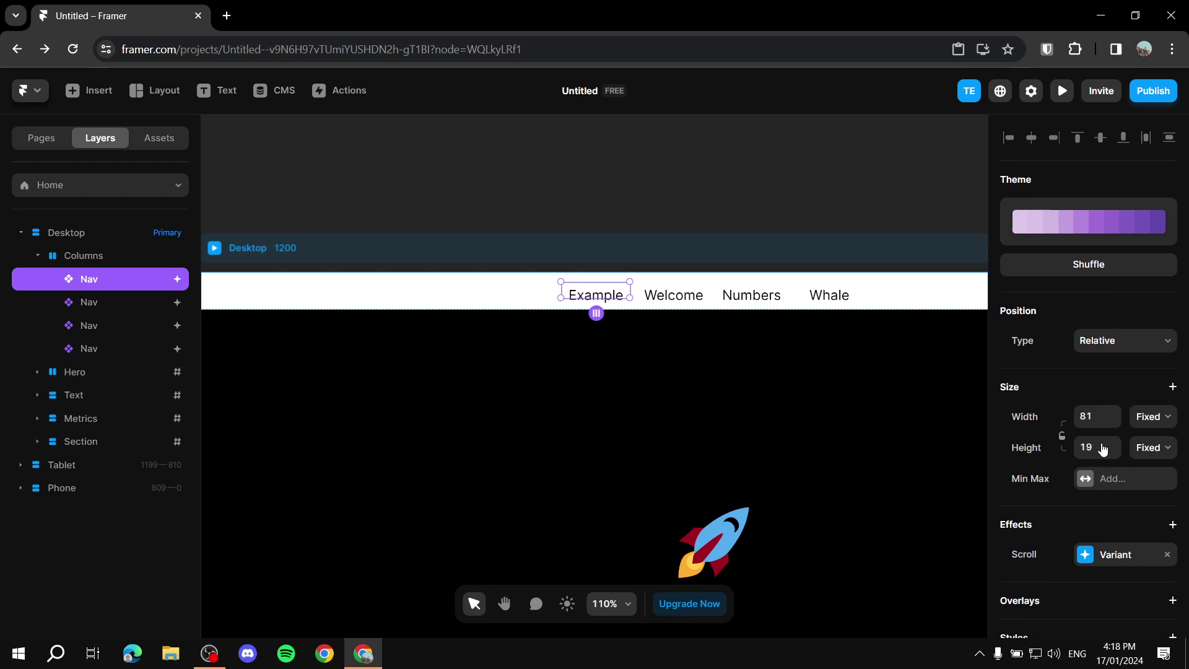
pyautogui.scroll(-5, 1153, 254)
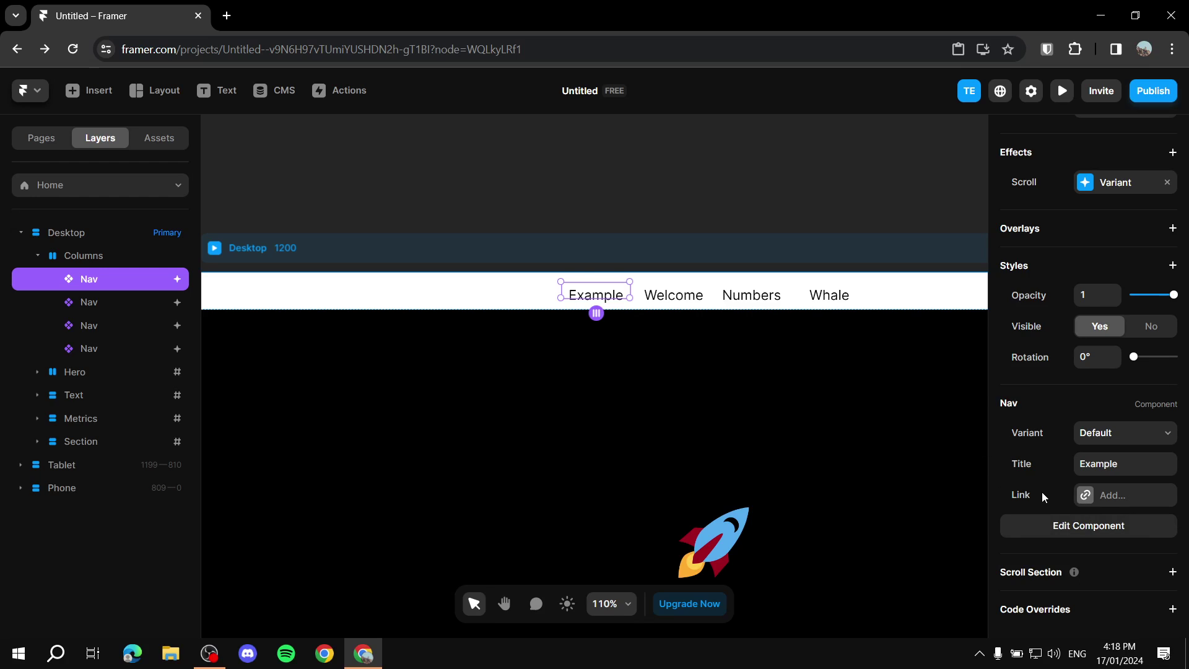
pyautogui.click(1109, 506)
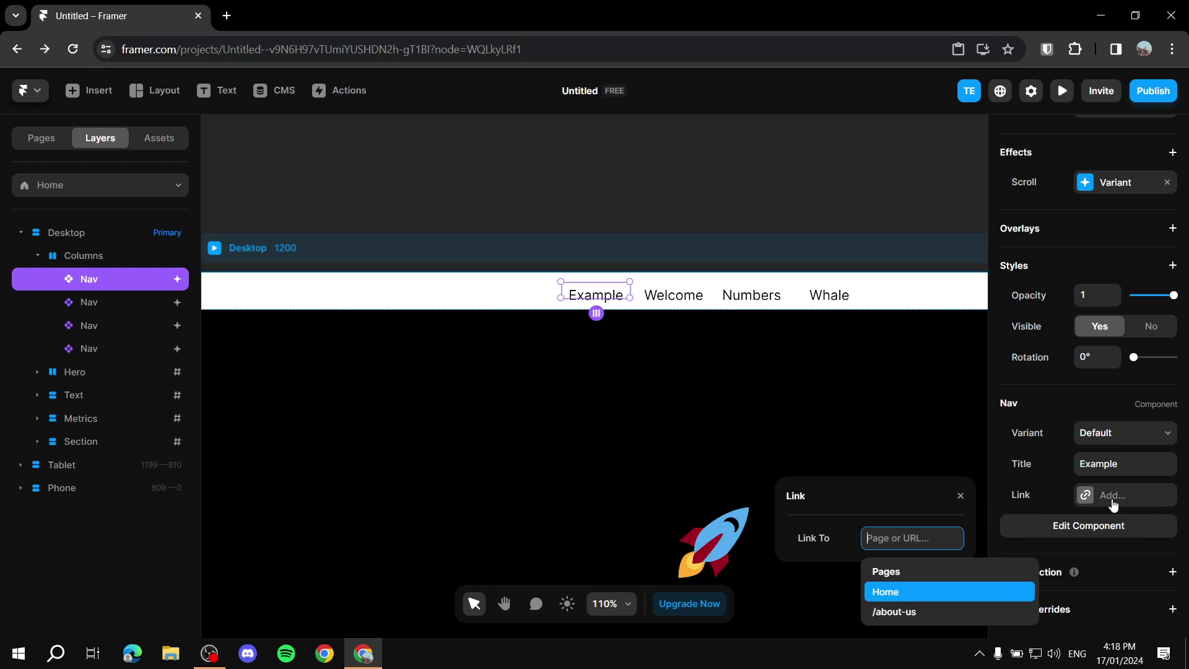
pyautogui.click(908, 589)
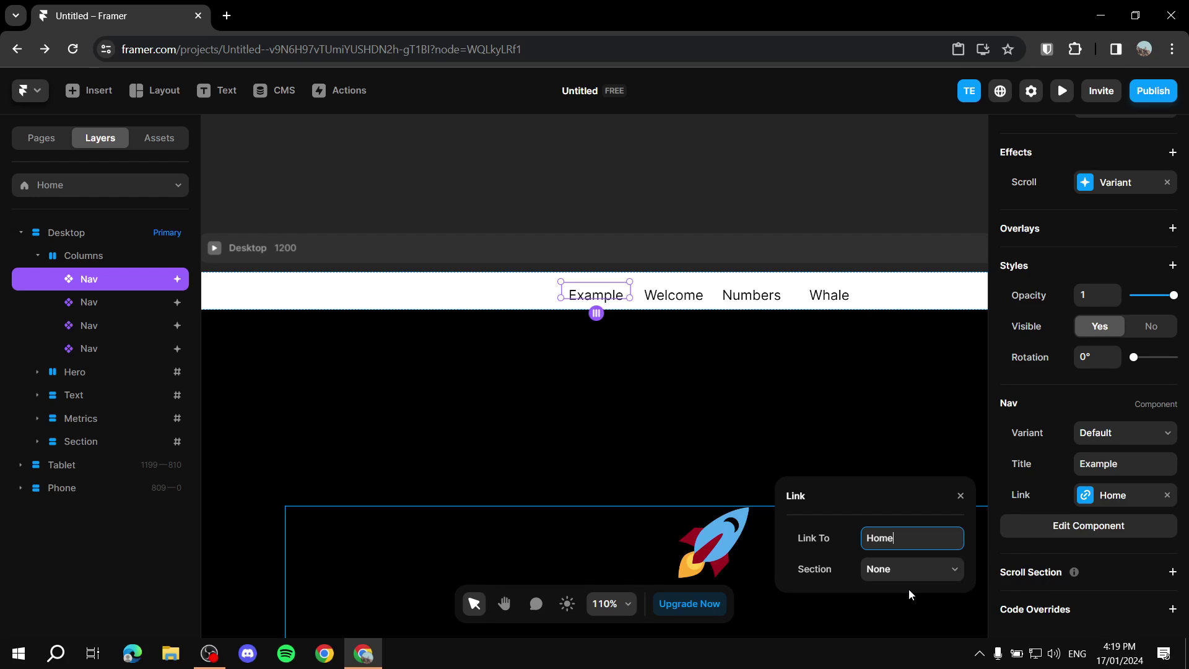
pyautogui.click(927, 568)
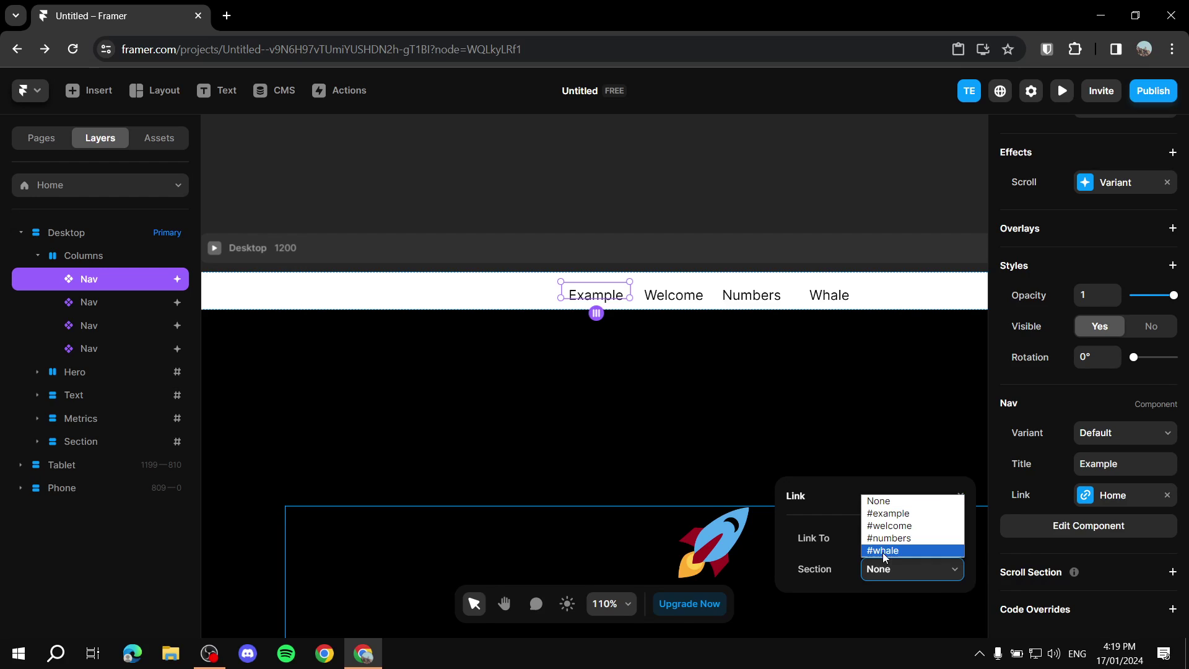
pyautogui.click(890, 513)
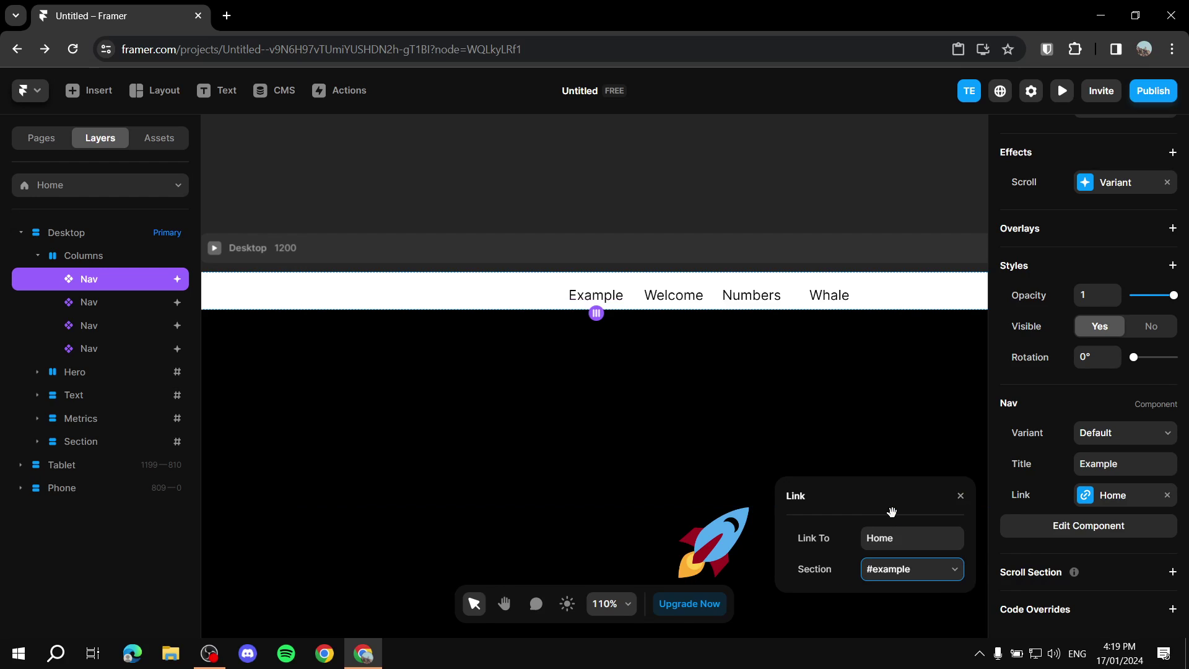
# Link the Welcome navigation item to the #welcome section of the Home page
pyautogui.click(669, 296)
pyautogui.click(894, 530)
pyautogui.click(906, 589)
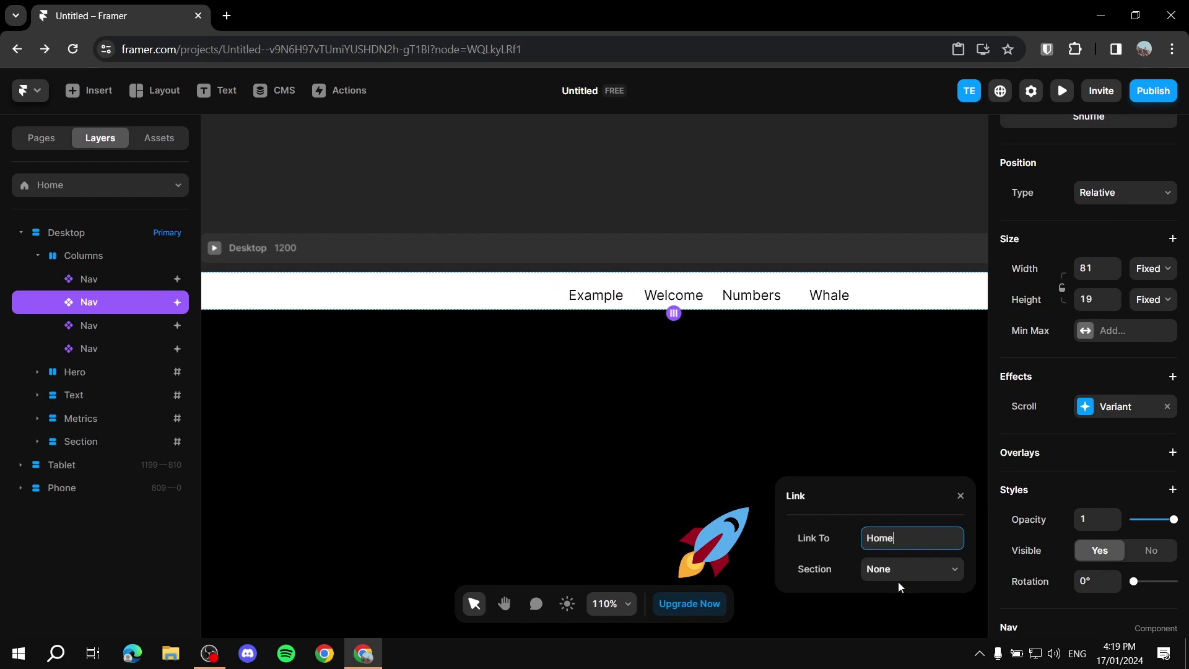
pyautogui.click(899, 573)
pyautogui.click(902, 526)
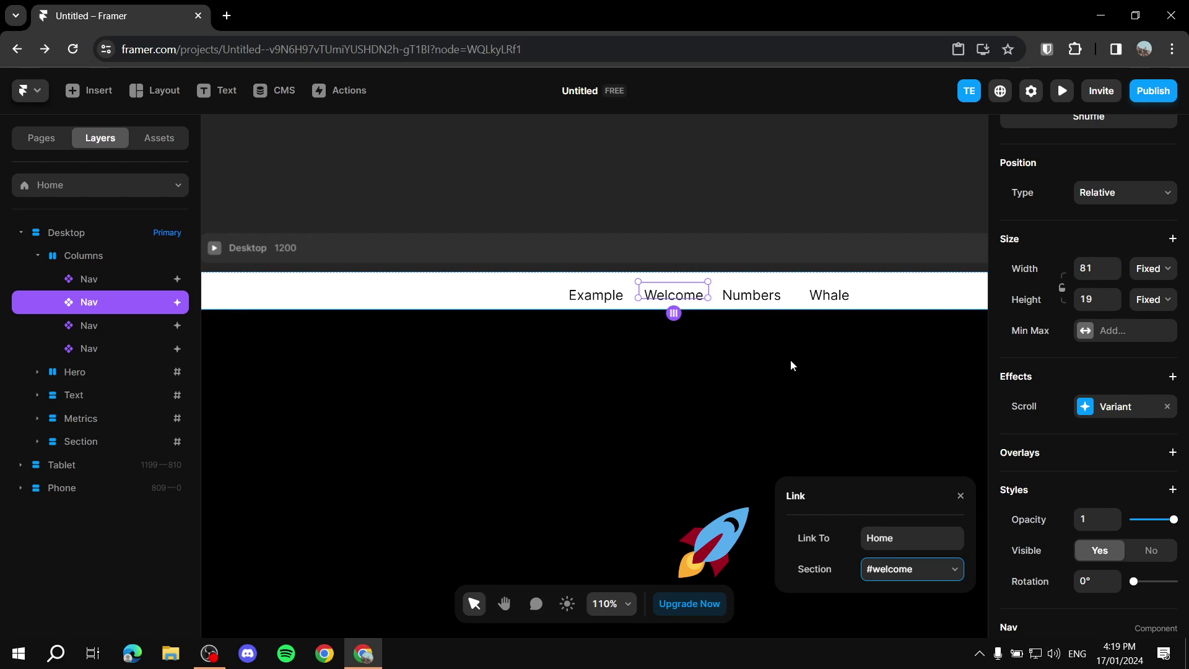
# Link the Numbers navigation item to the #numbers section of the Home page
pyautogui.click(751, 295)
pyautogui.click(910, 538)
pyautogui.click(924, 589)
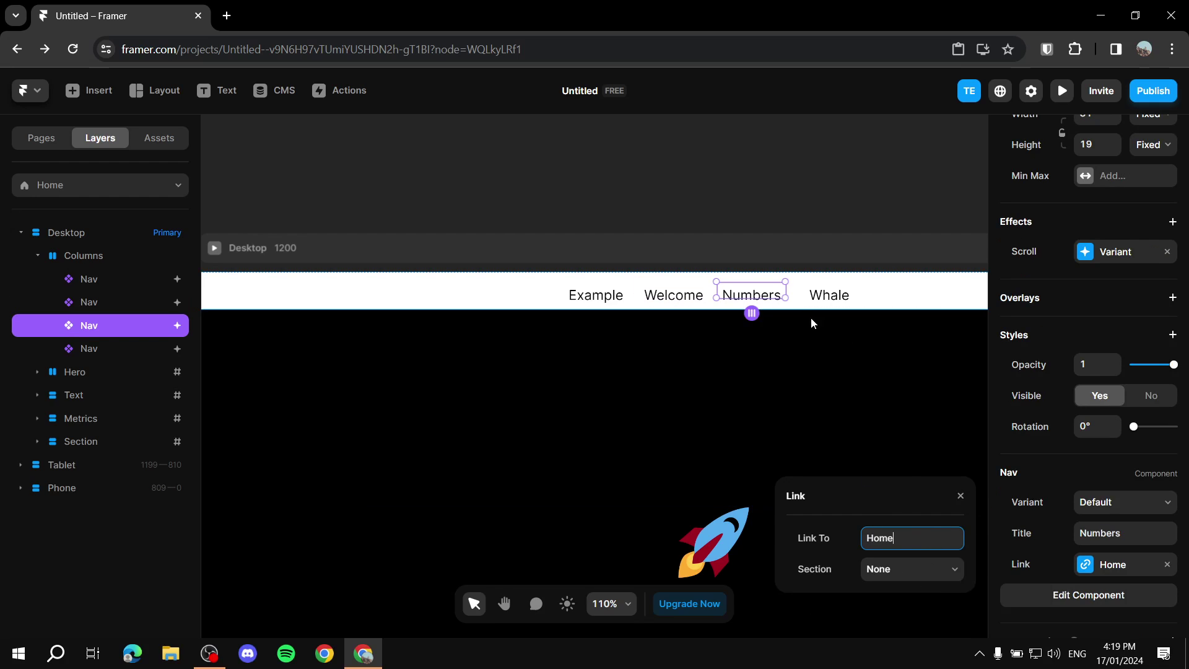
pyautogui.click(917, 570)
pyautogui.click(916, 538)
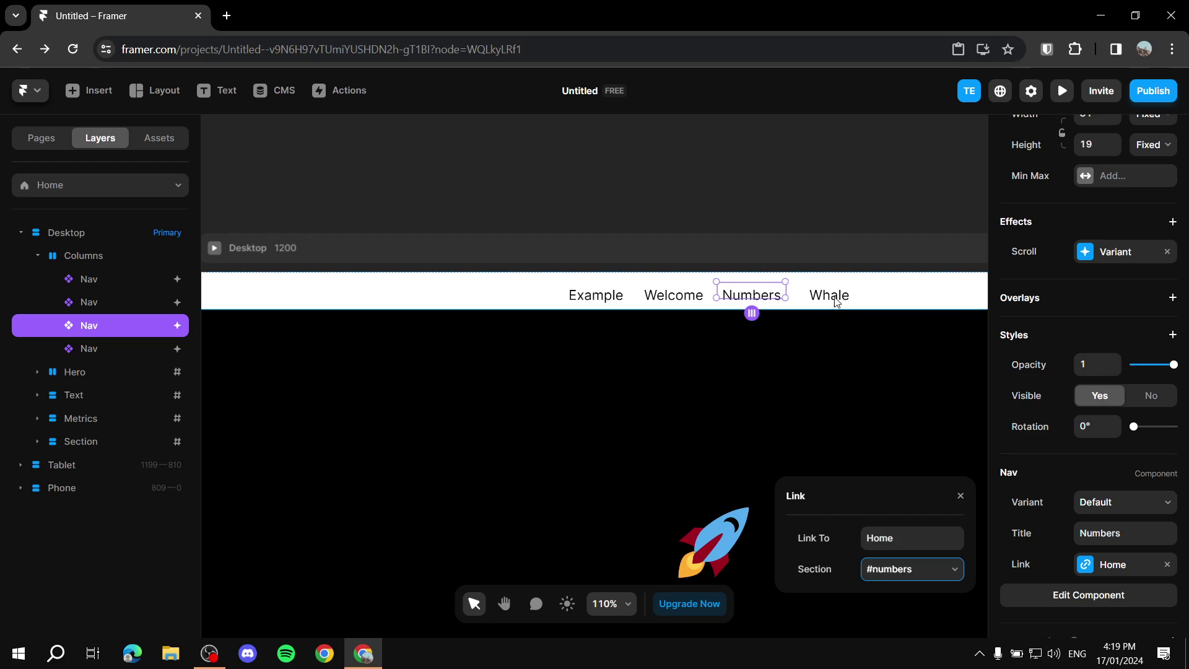
# Link the Whale navigation item to the #whale section of the Home page and close the link settings
pyautogui.click(829, 294)
pyautogui.click(912, 538)
pyautogui.click(894, 592)
pyautogui.click(903, 571)
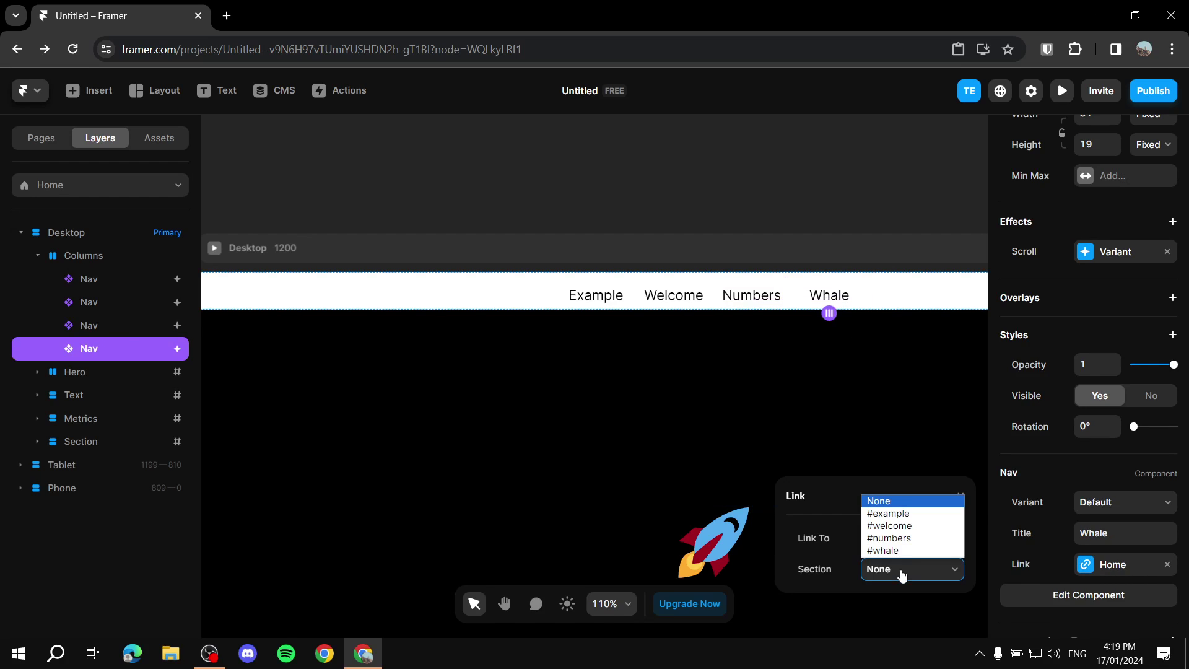
pyautogui.click(915, 552)
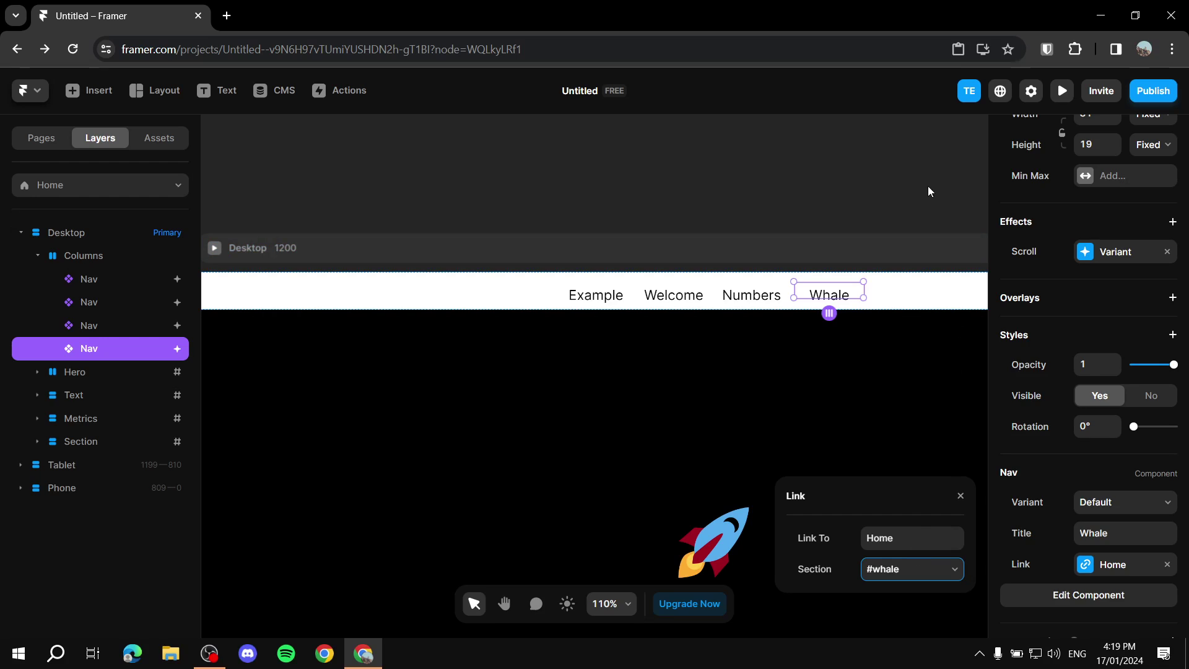
pyautogui.click(916, 170)
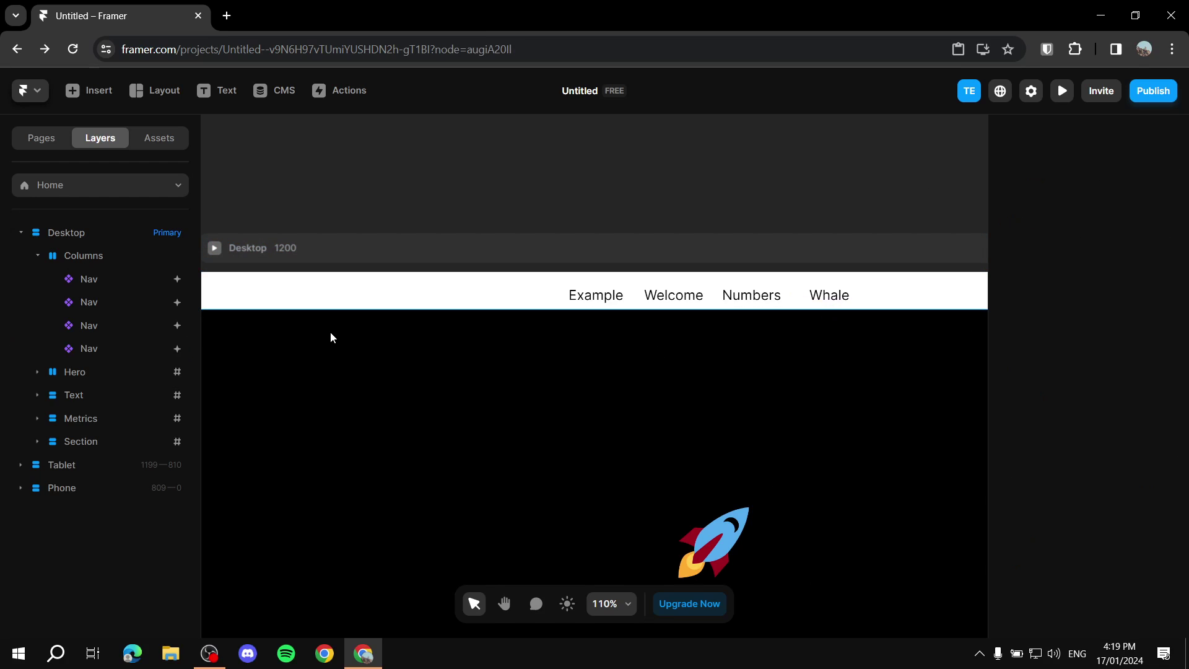
# Preview the Desktop page and test the section highlighting while scrolling and the smooth-scroll links in the navigation bar
pyautogui.click(213, 249)
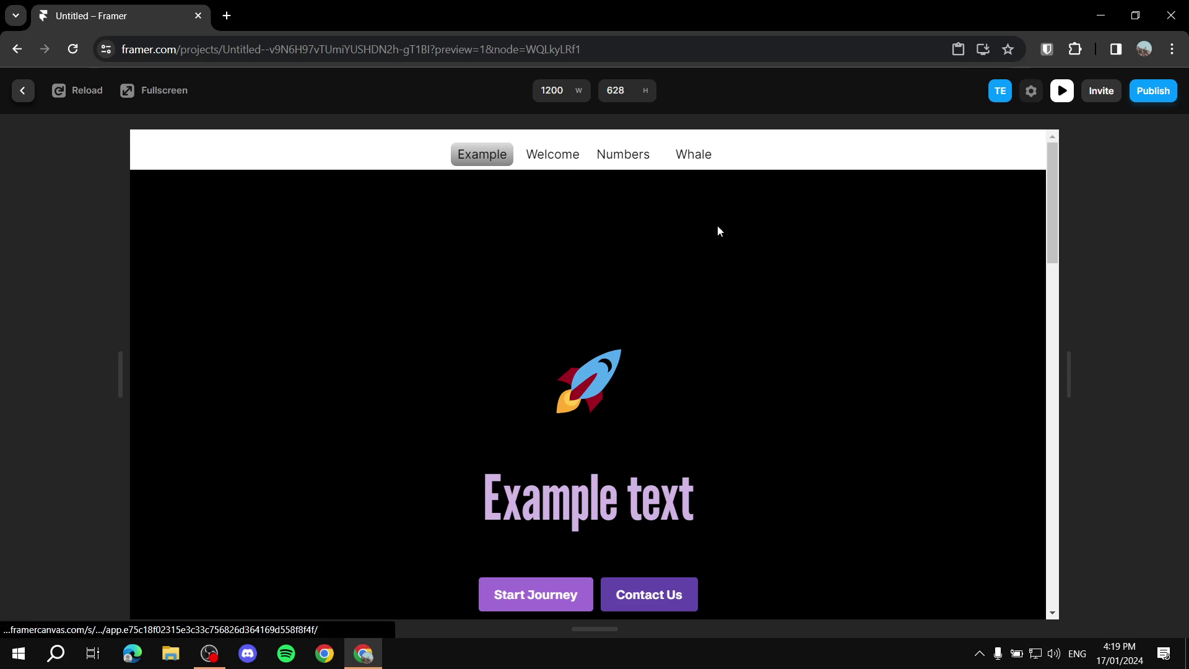
pyautogui.scroll(-10, 793, 368)
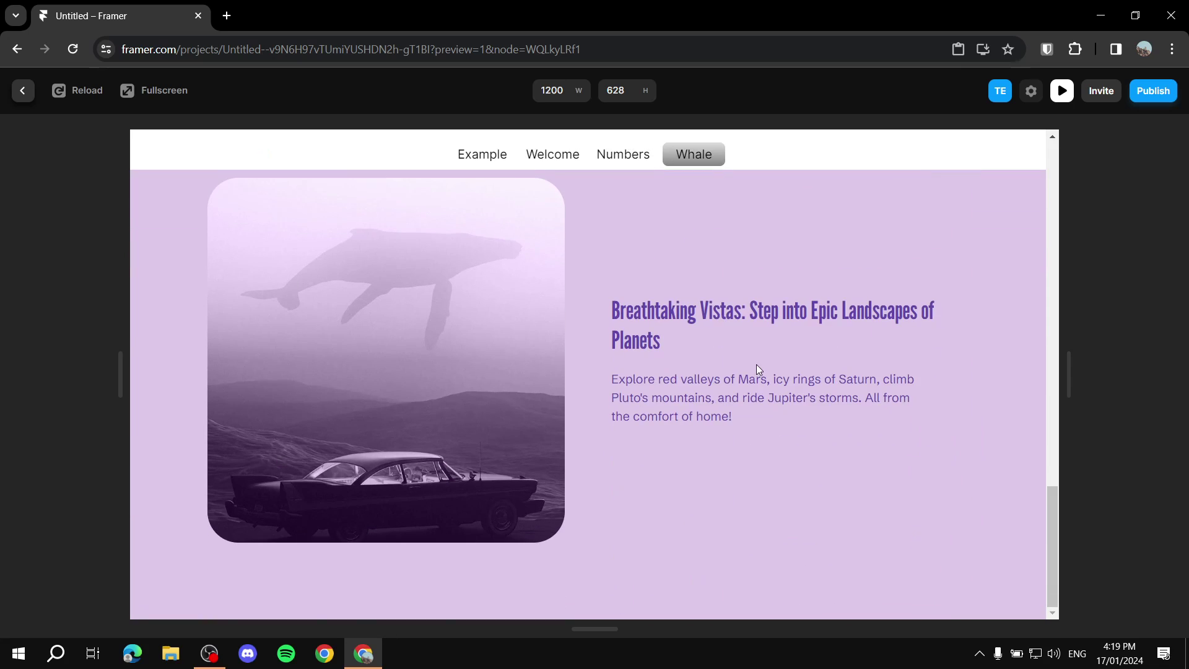
pyautogui.scroll(10, 756, 365)
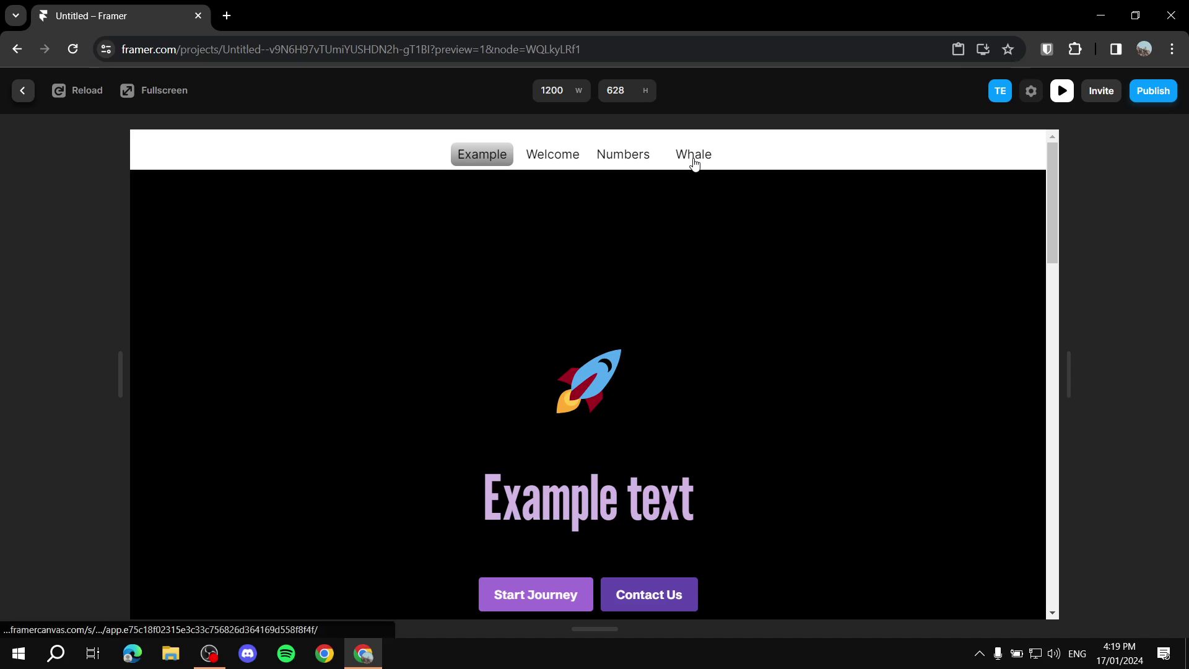
pyautogui.click(695, 160)
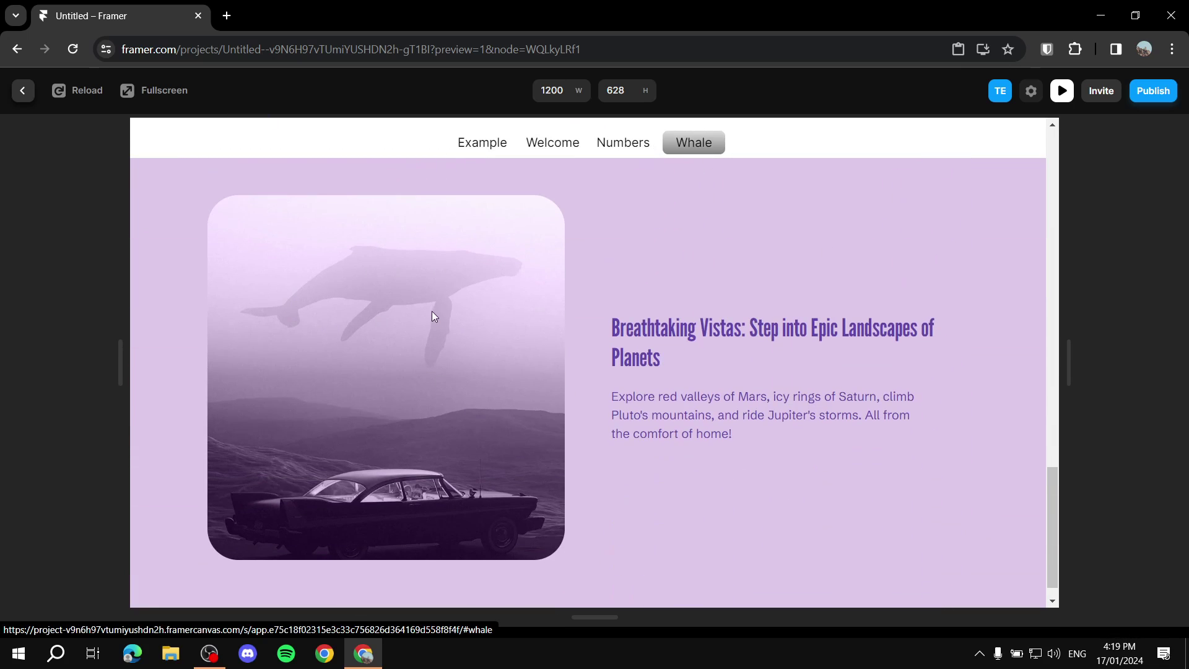
pyautogui.click(618, 142)
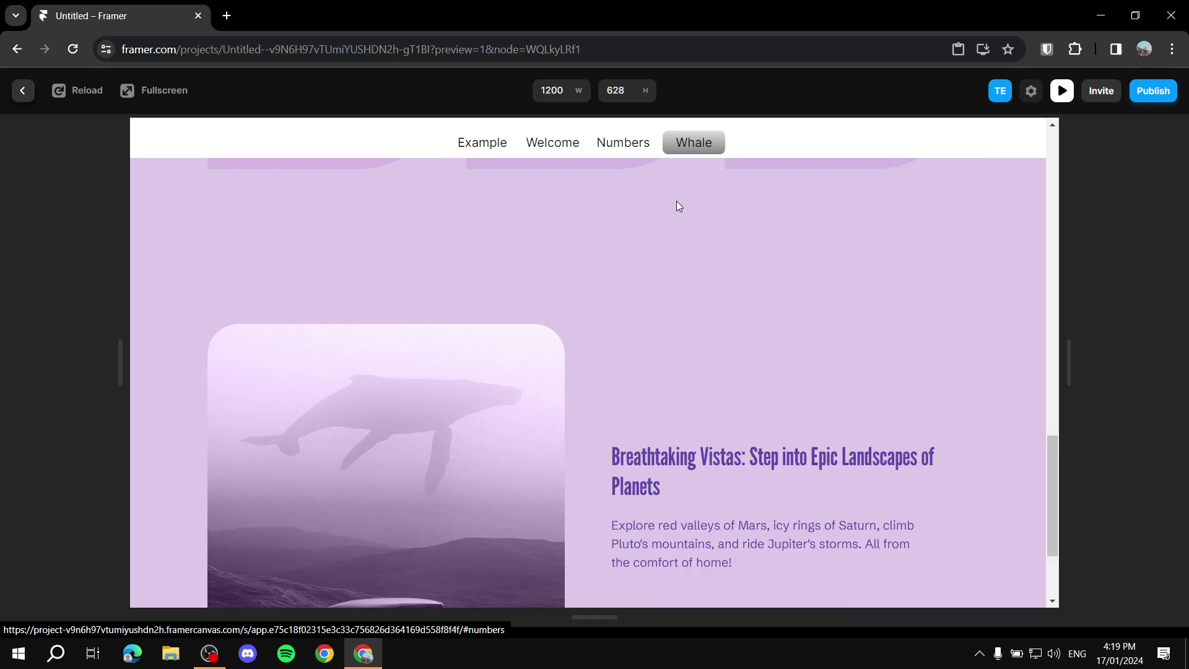
pyautogui.click(478, 155)
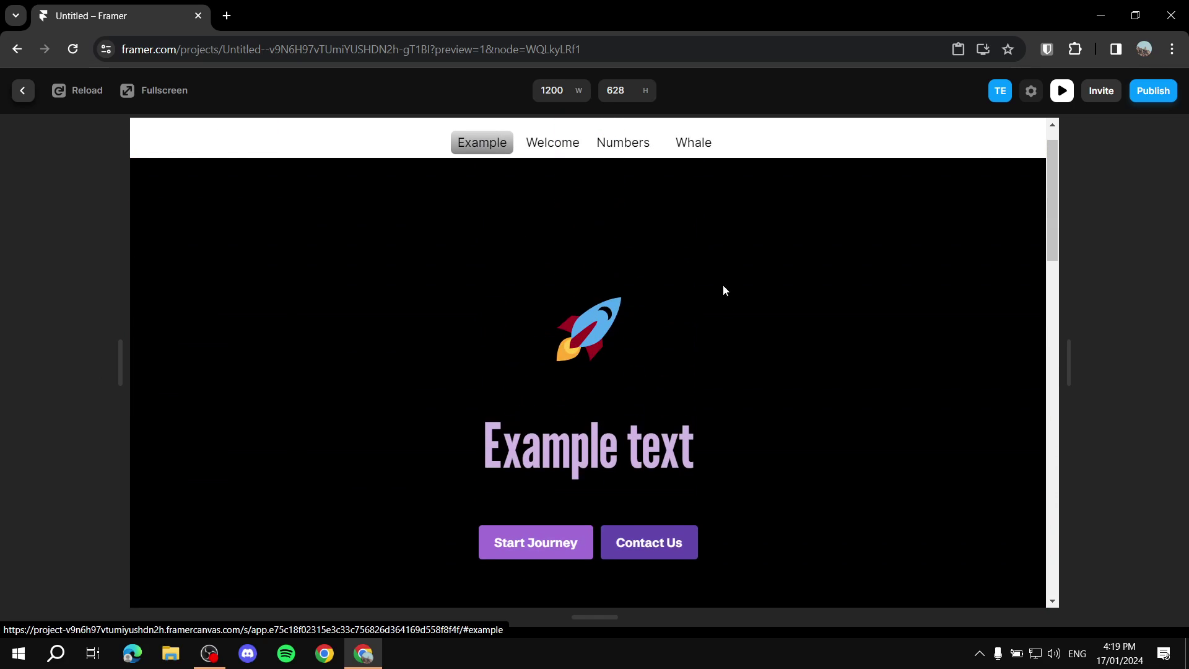
pyautogui.click(581, 145)
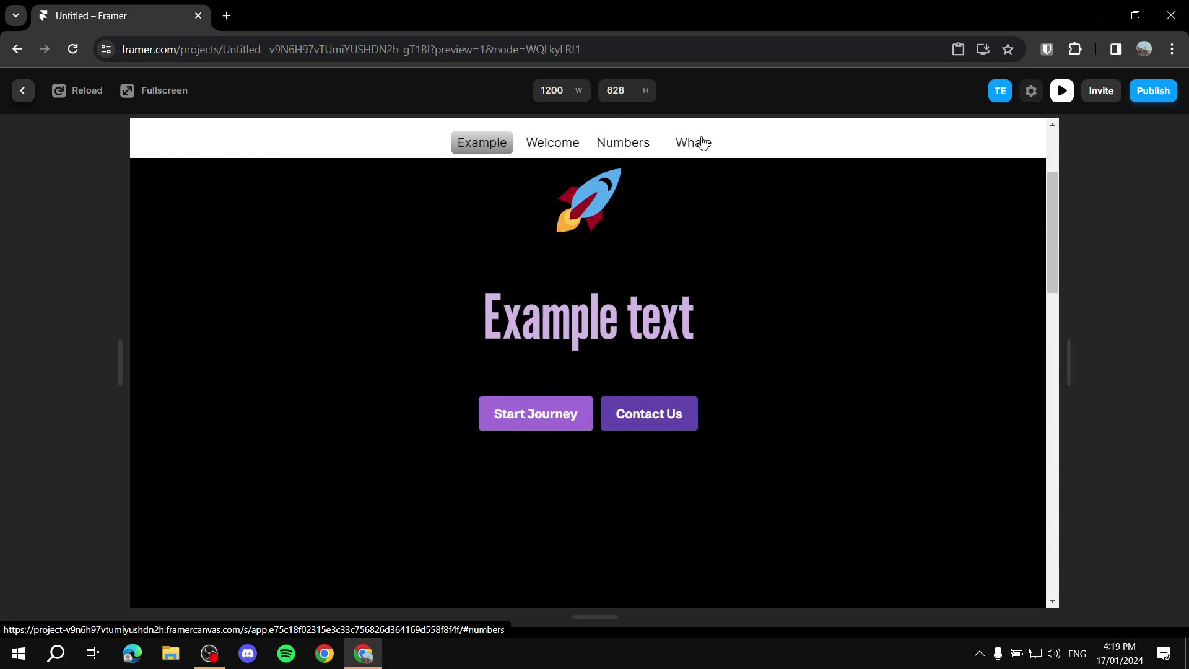
pyautogui.click(482, 143)
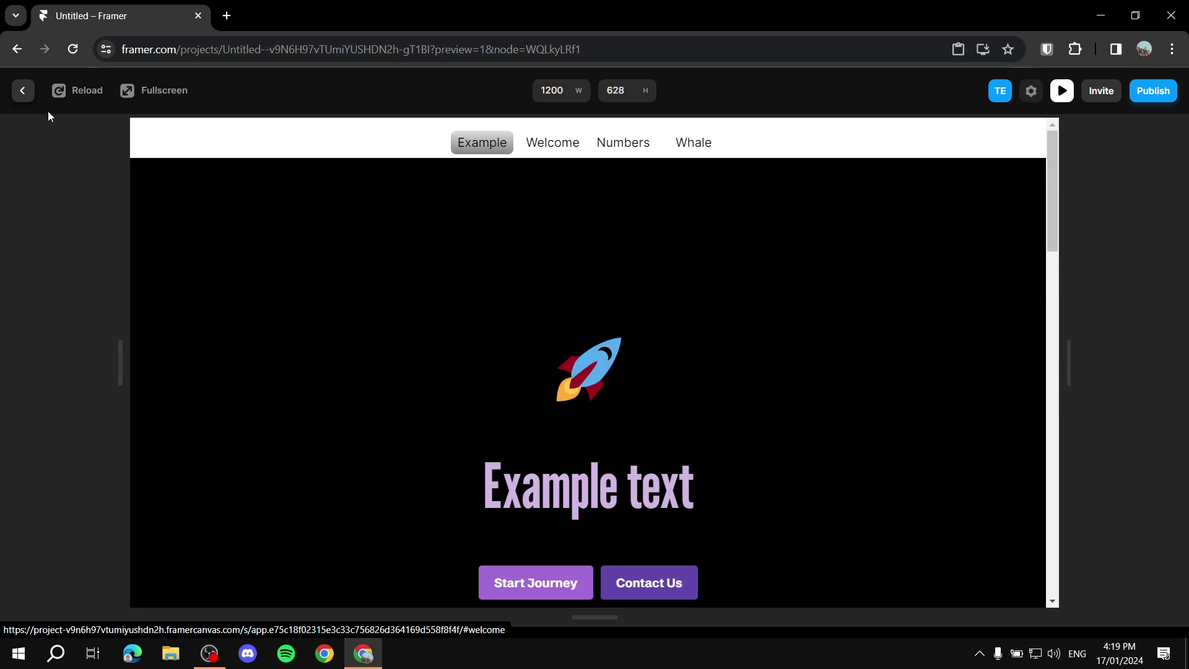
# Exit the preview and change the fill of the navigation bar's Columns stack to the grey #8A8A8A
pyautogui.click(21, 92)
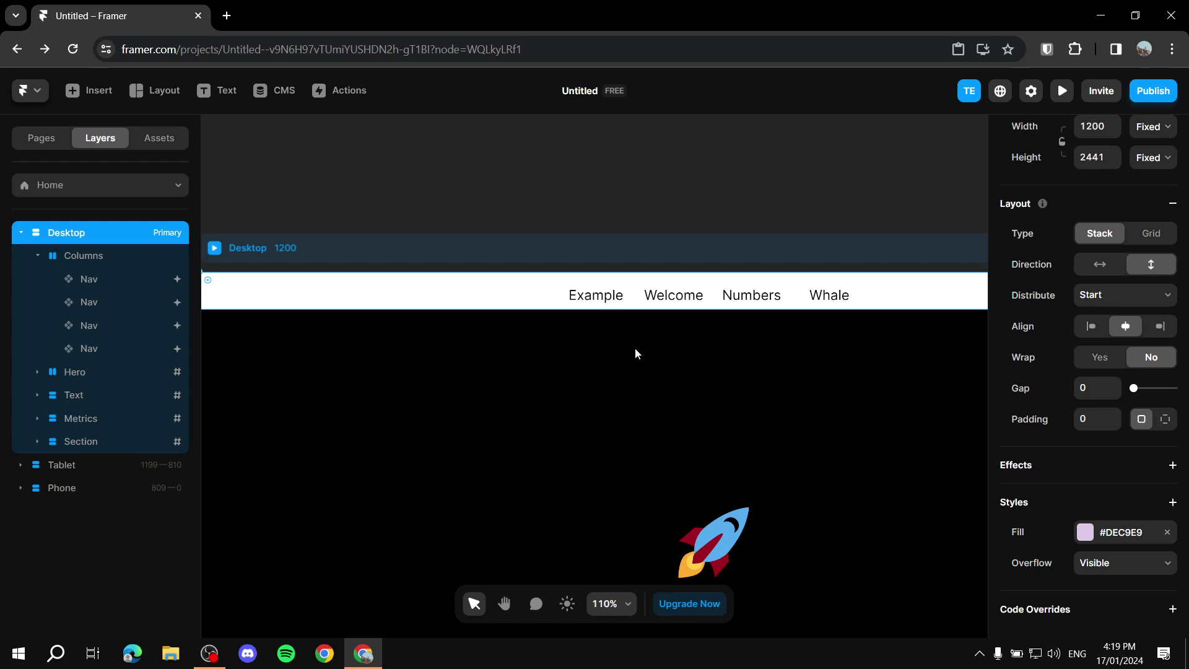
pyautogui.click(353, 291)
pyautogui.scroll(-8, 1059, 359)
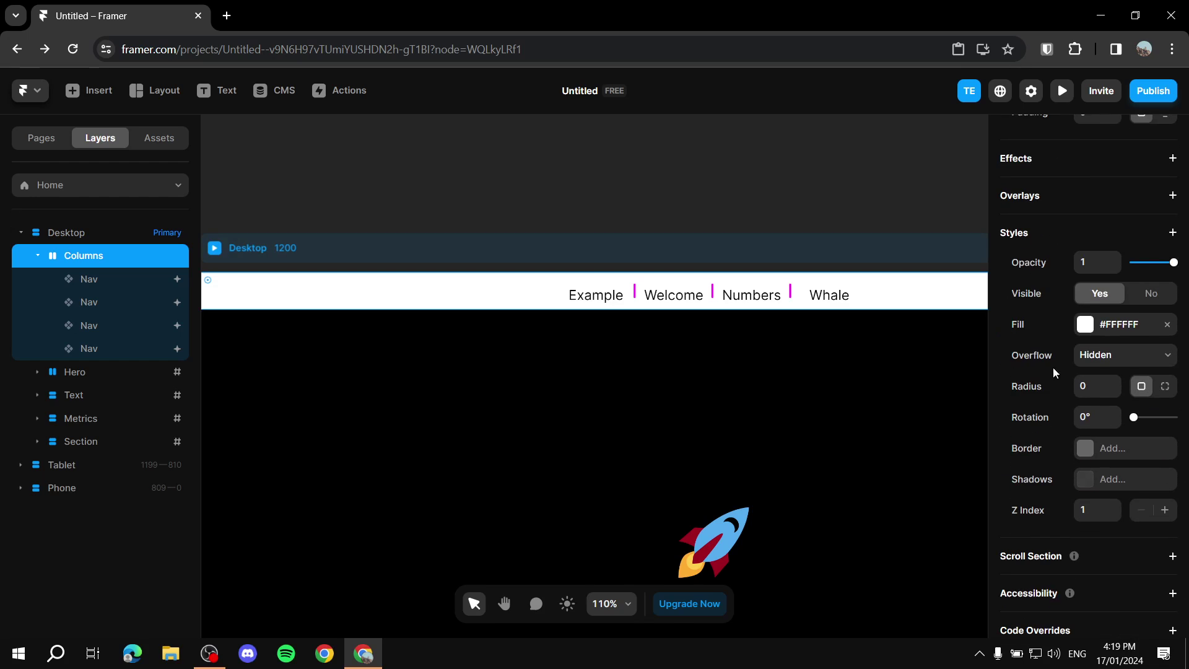
pyautogui.click(1085, 324)
pyautogui.moveTo(930, 397); pyautogui.dragTo(789, 413)
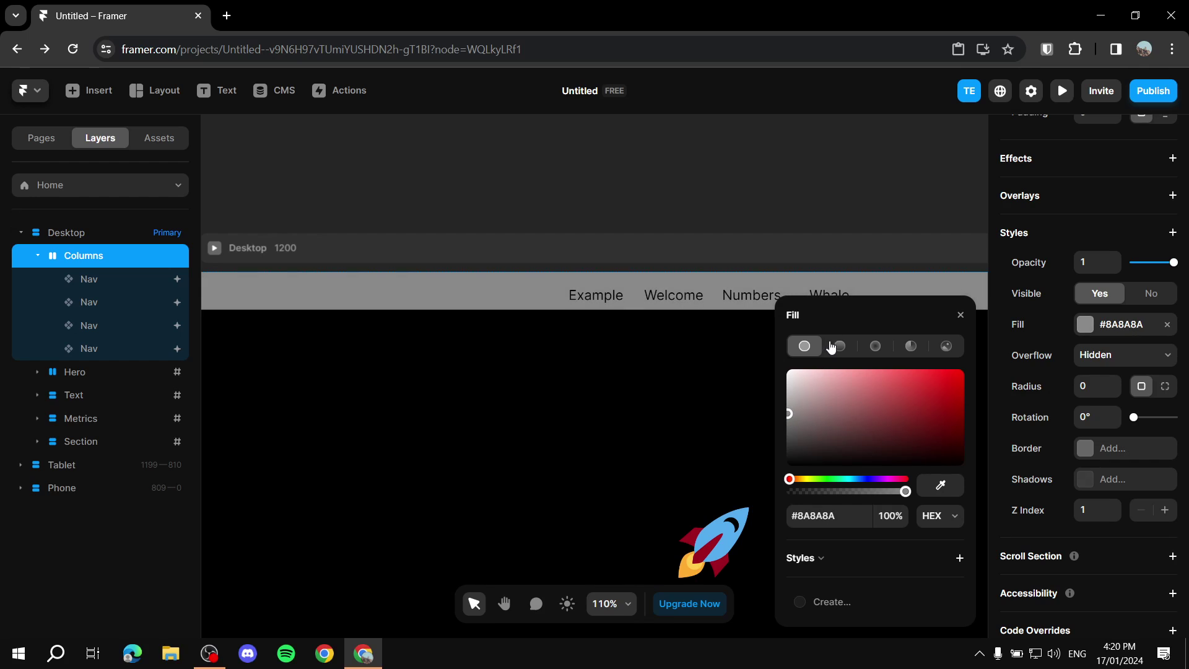
pyautogui.click(814, 137)
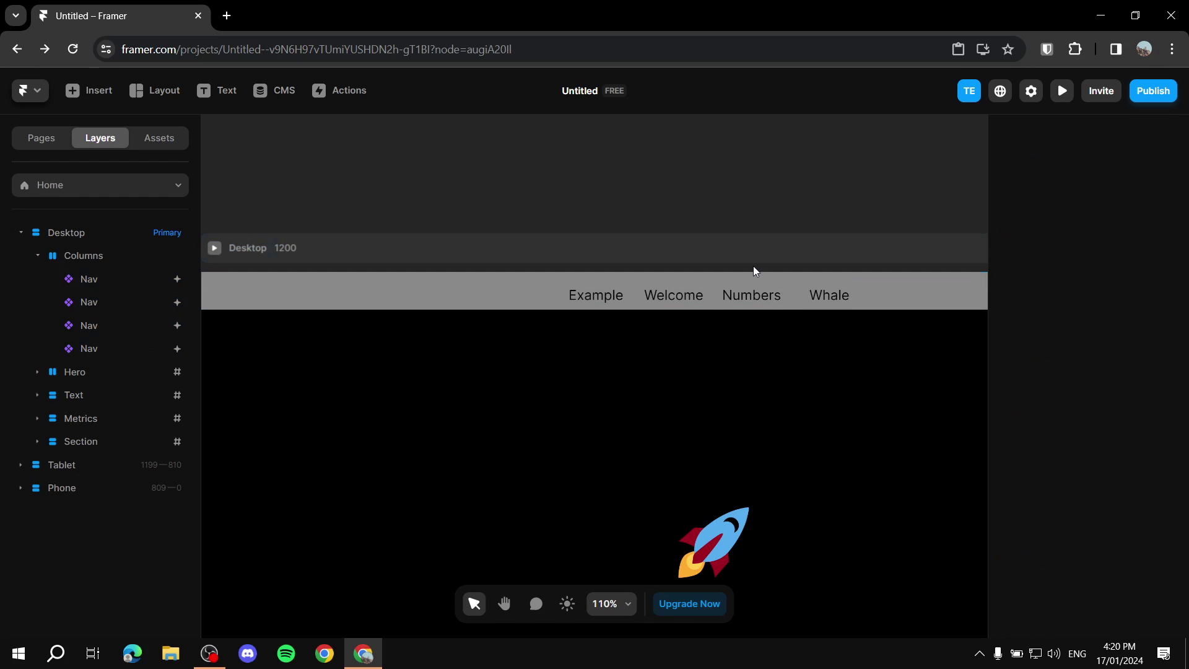
# Preview the Desktop page to check the recoloured navigation bar while scrolling, and return to the canvas
pyautogui.click(215, 249)
pyautogui.scroll(-10, 725, 260)
pyautogui.scroll(10, 722, 267)
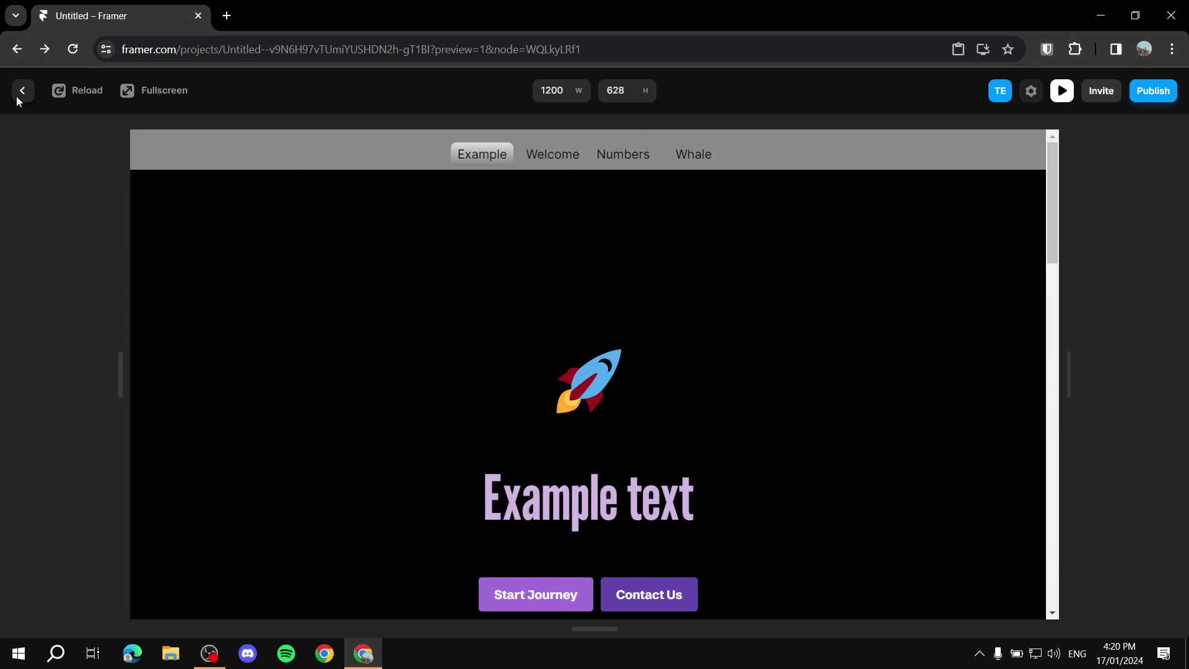
pyautogui.click(23, 91)
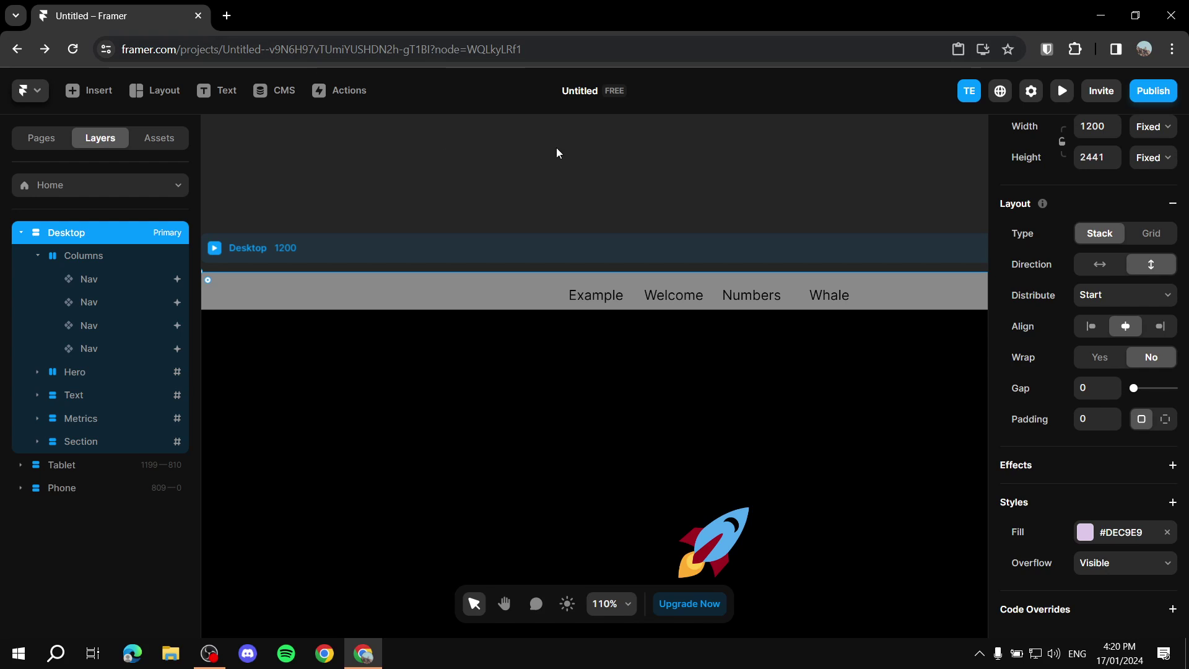
pyautogui.scroll(-4, 679, 202)
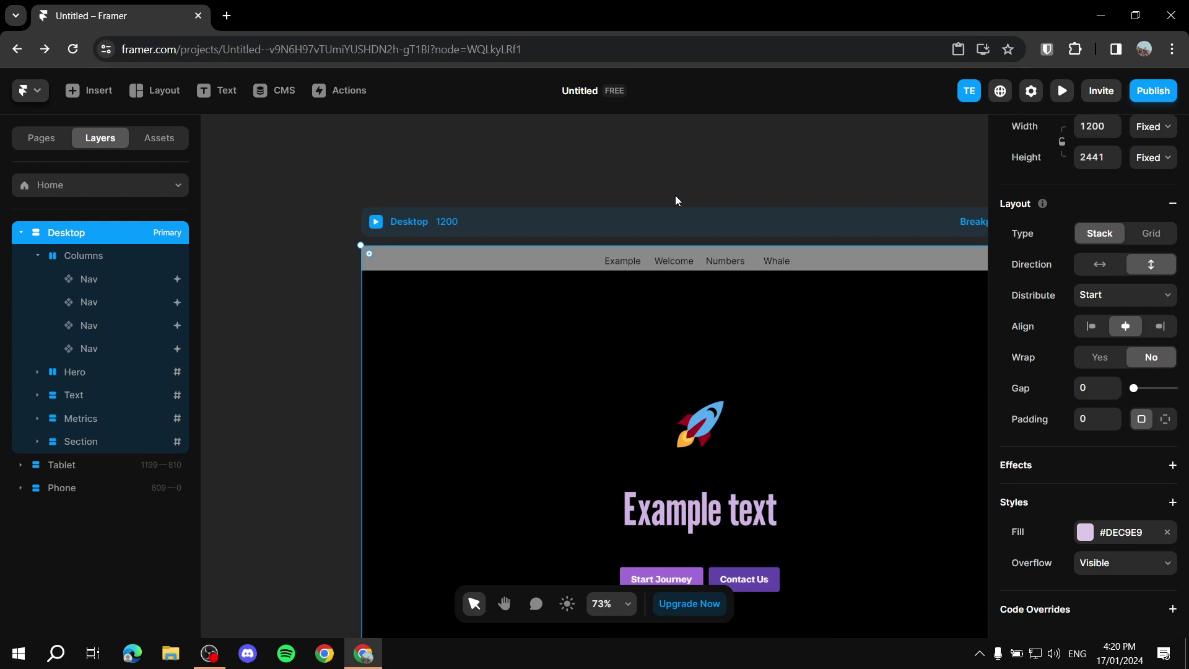